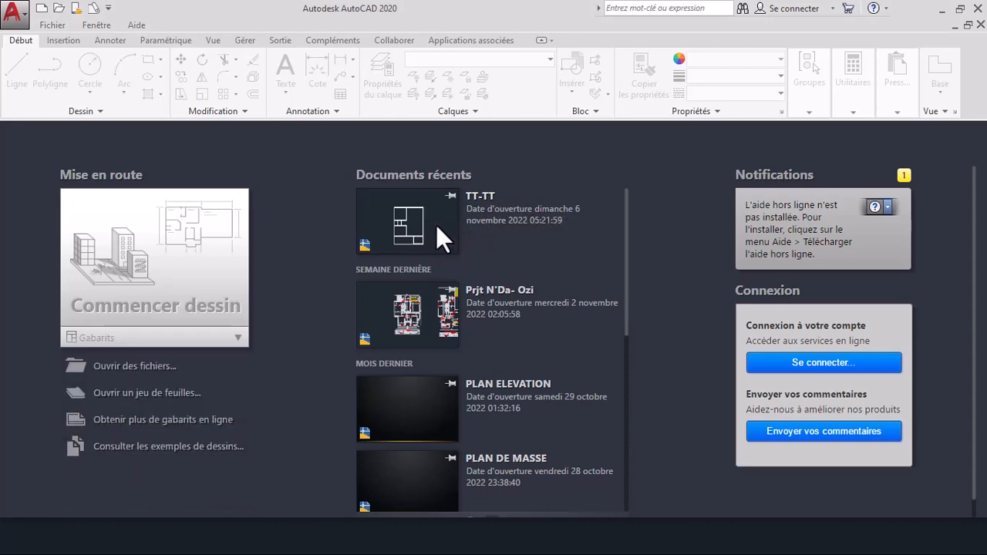
# Open the recent drawing TT-TT and look over its floor plan.
pyautogui.click(435, 225)
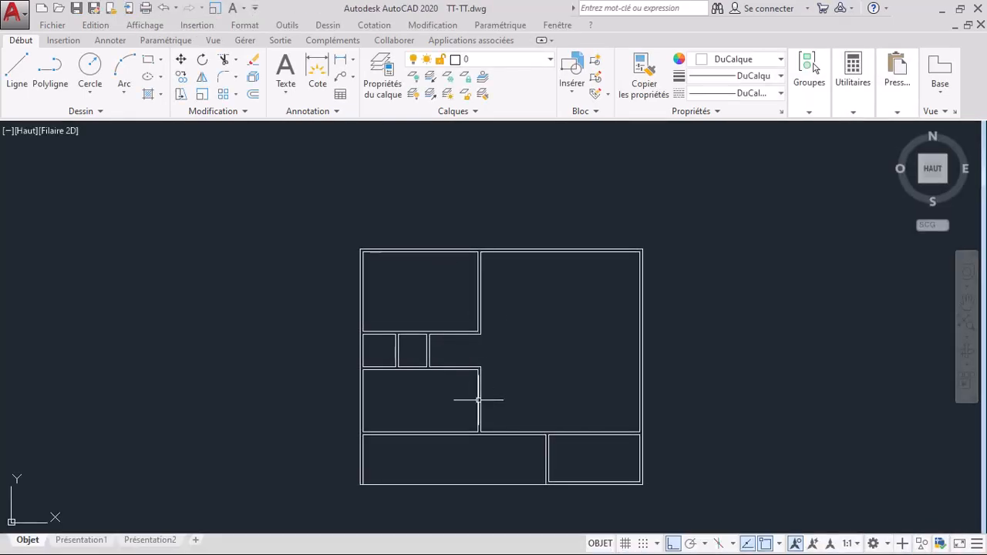
pyautogui.scroll(4, 540, 505)
pyautogui.scroll(-2, 538, 480)
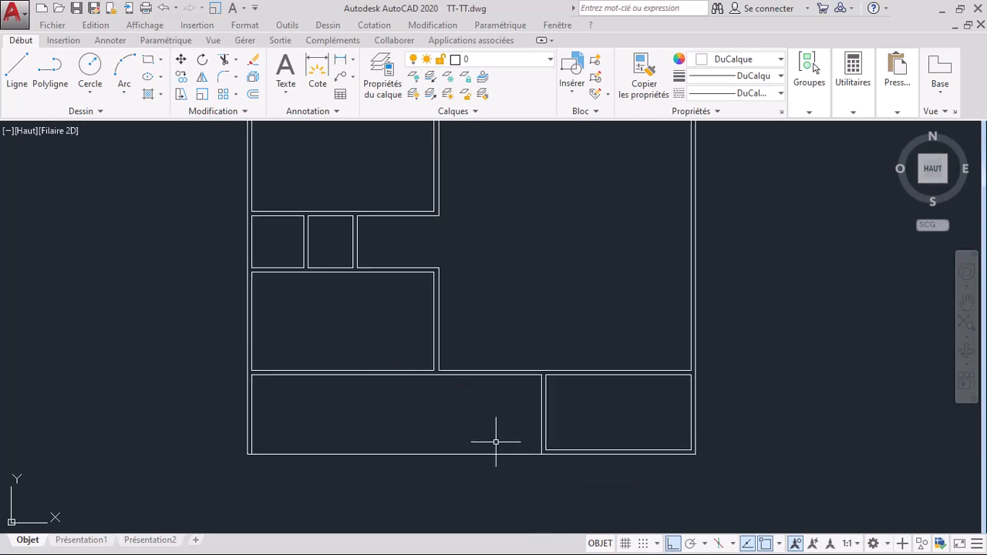
pyautogui.scroll(-2, 498, 438)
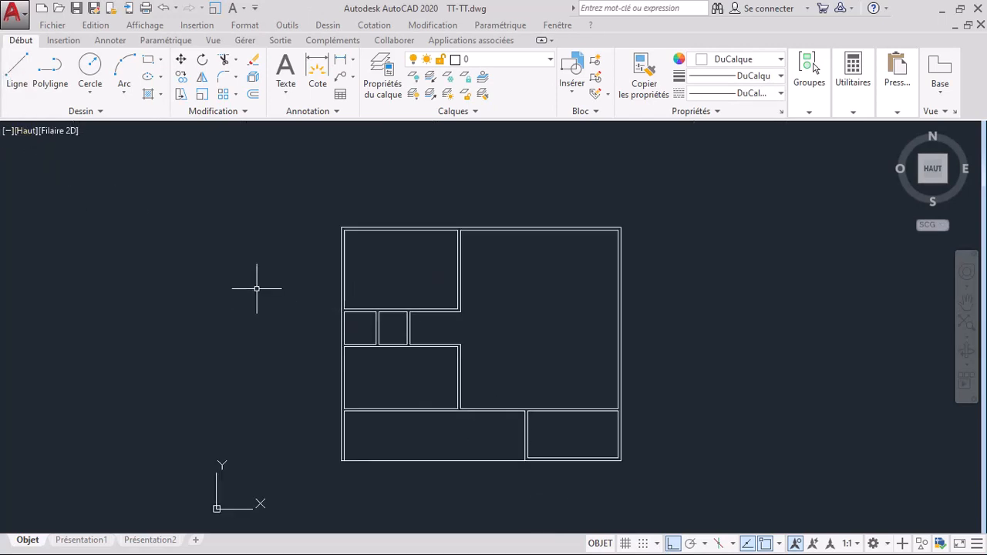
# Review the drawing units with the UNITES command and accept them as they are.
pyautogui.write('N')
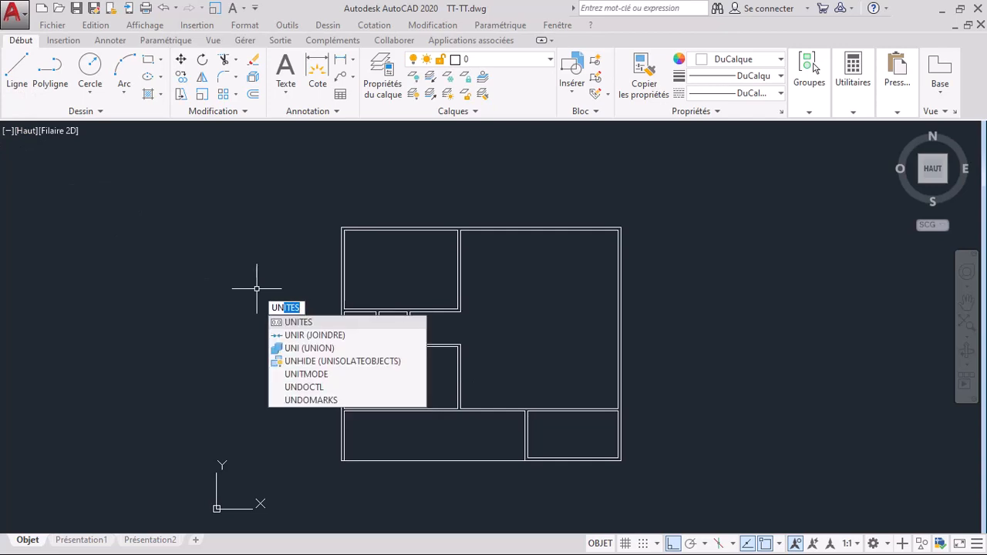
pyautogui.click(279, 322)
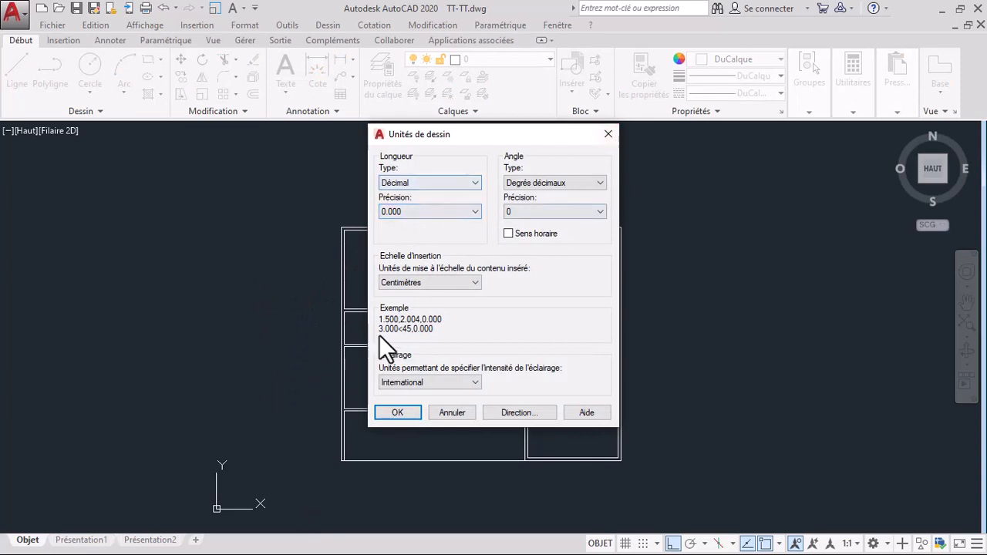
pyautogui.click(402, 410)
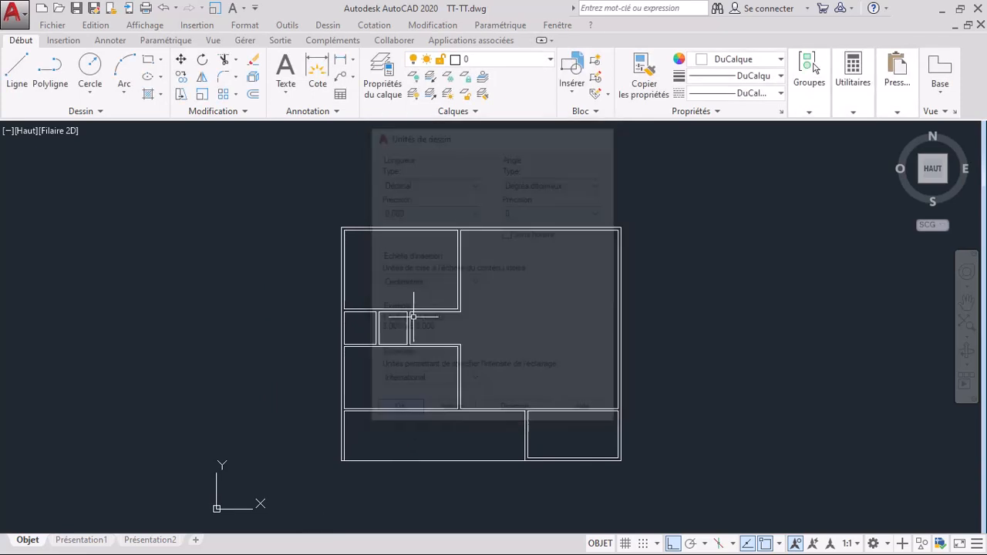
# Draw a short vertical line across the wall between the large room and the long room below it.
pyautogui.click(18, 77)
pyautogui.scroll(2, 559, 482)
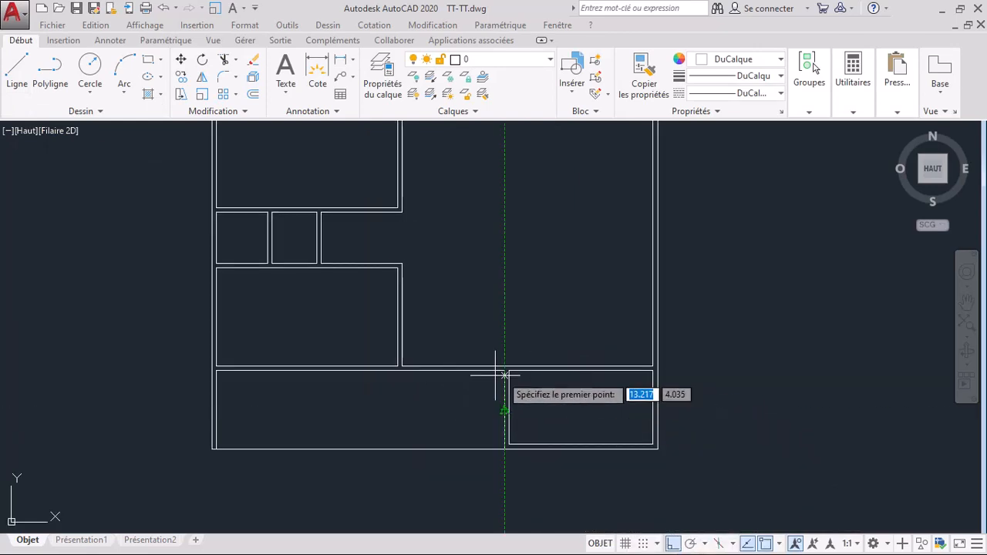
pyautogui.scroll(2, 416, 367)
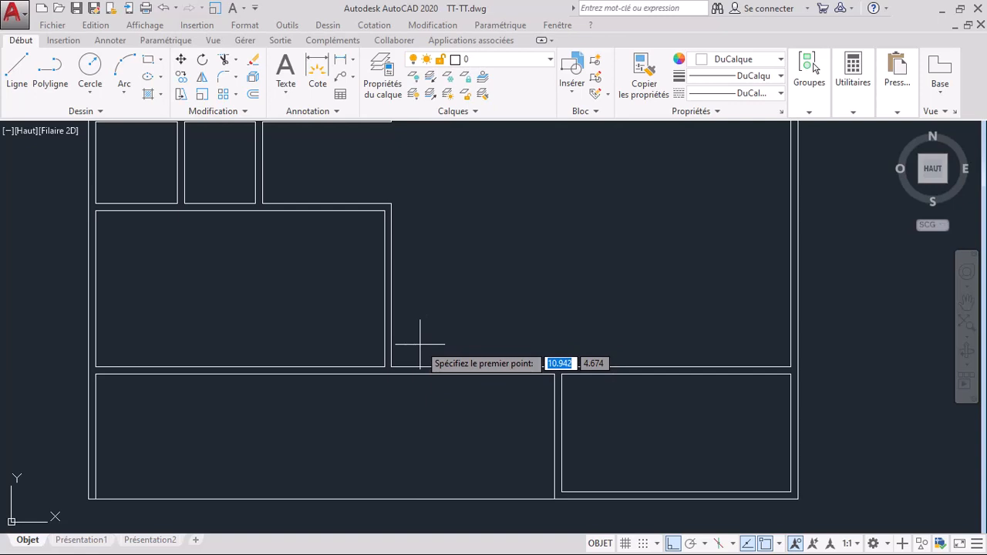
pyautogui.click(426, 337)
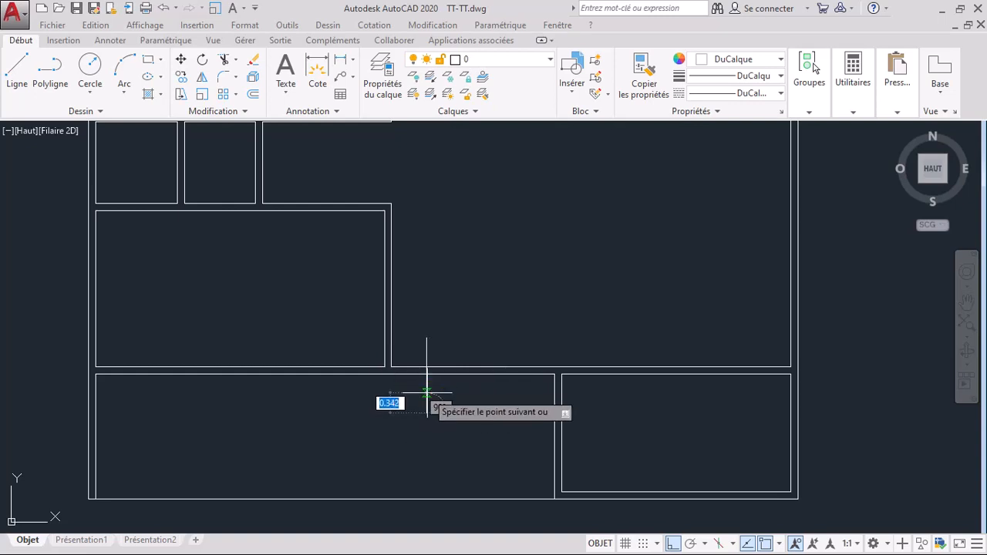
pyautogui.press('Escape')
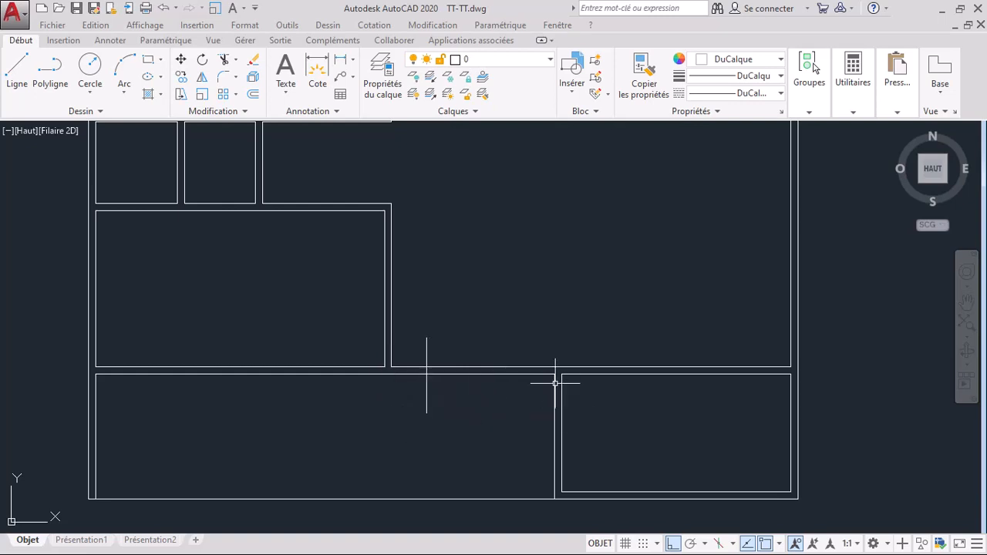
# Offset the short vertical line about 1.5 to the right to mark the other side of the opening.
pyautogui.click(247, 98)
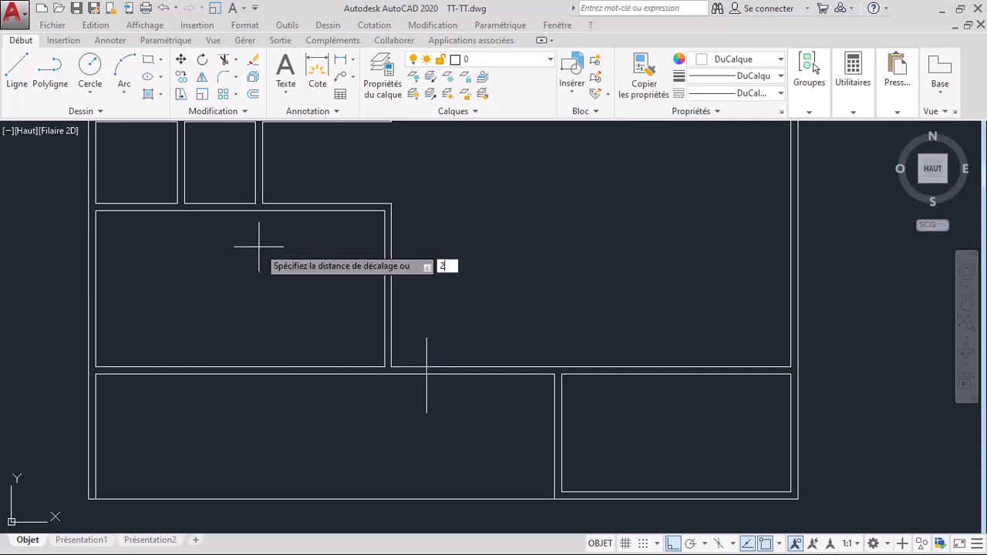
pyautogui.write('2')
pyautogui.press('Return')
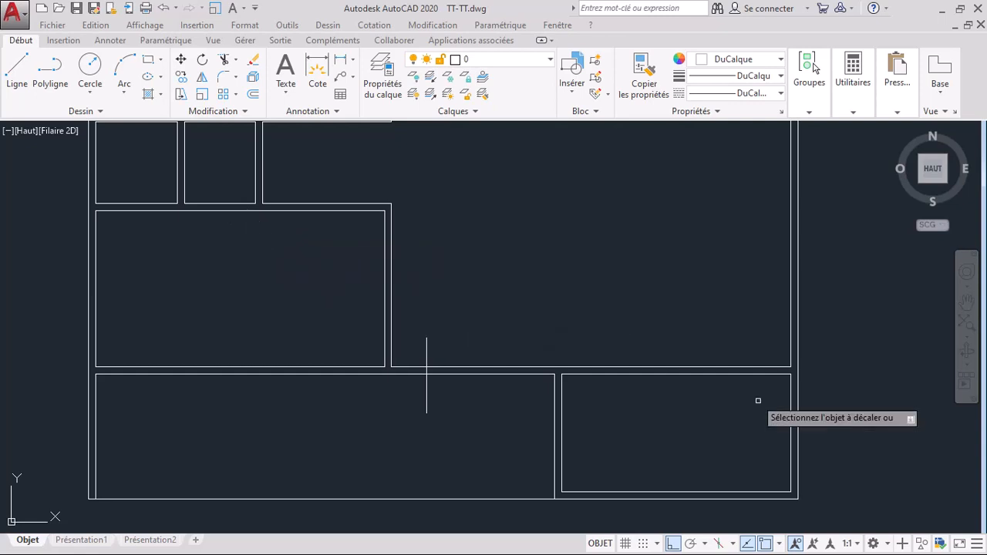
pyautogui.click(425, 351)
pyautogui.click(480, 339)
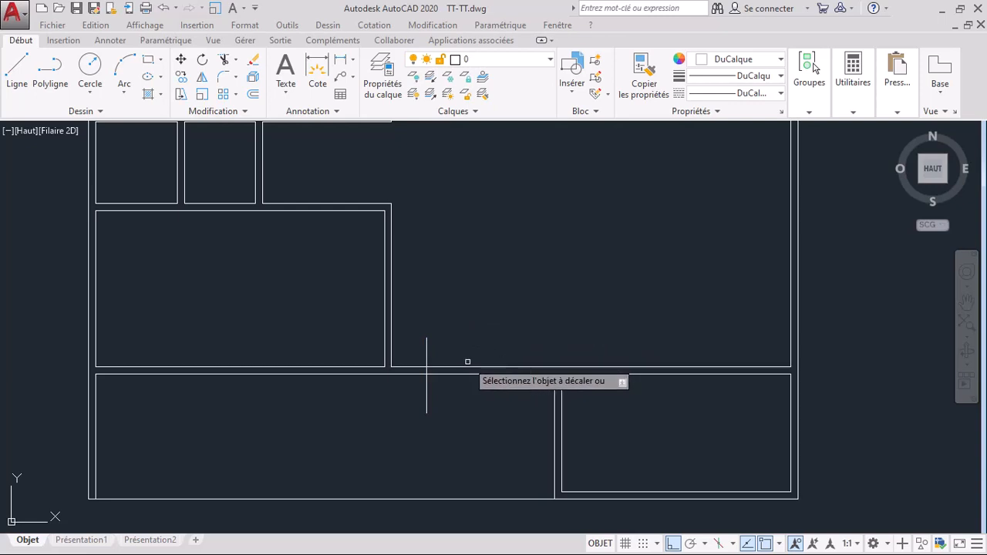
pyautogui.click(427, 342)
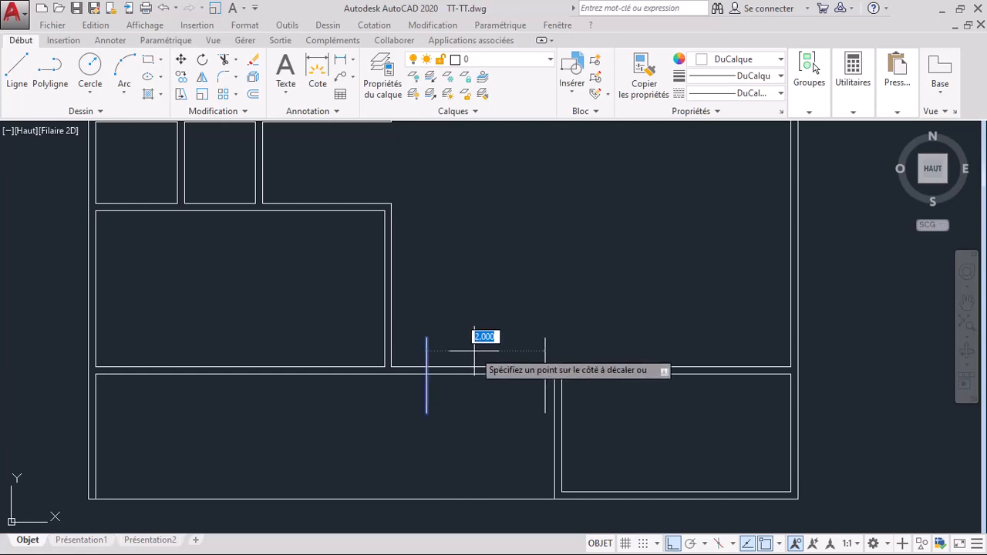
pyautogui.write('1')
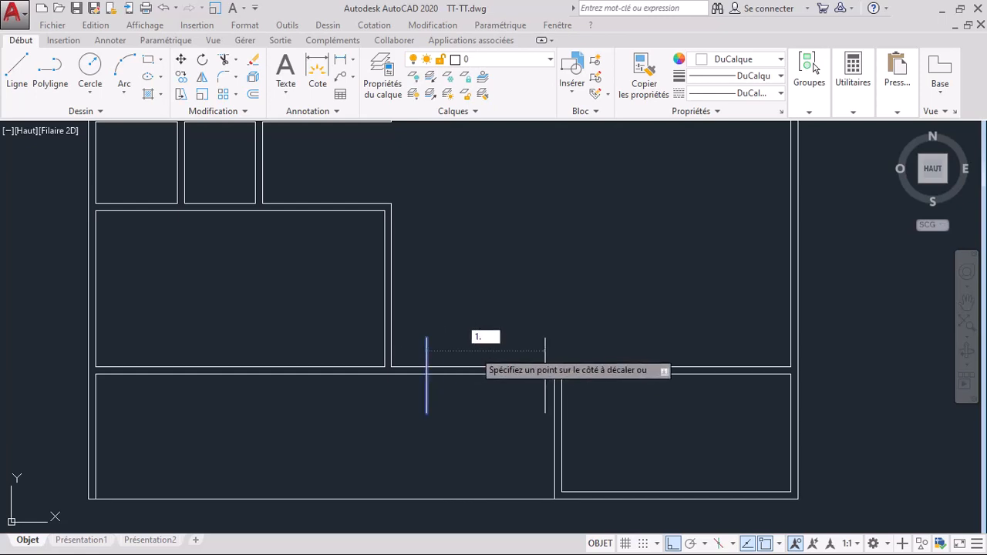
pyautogui.write('.')
pyautogui.press('Return')
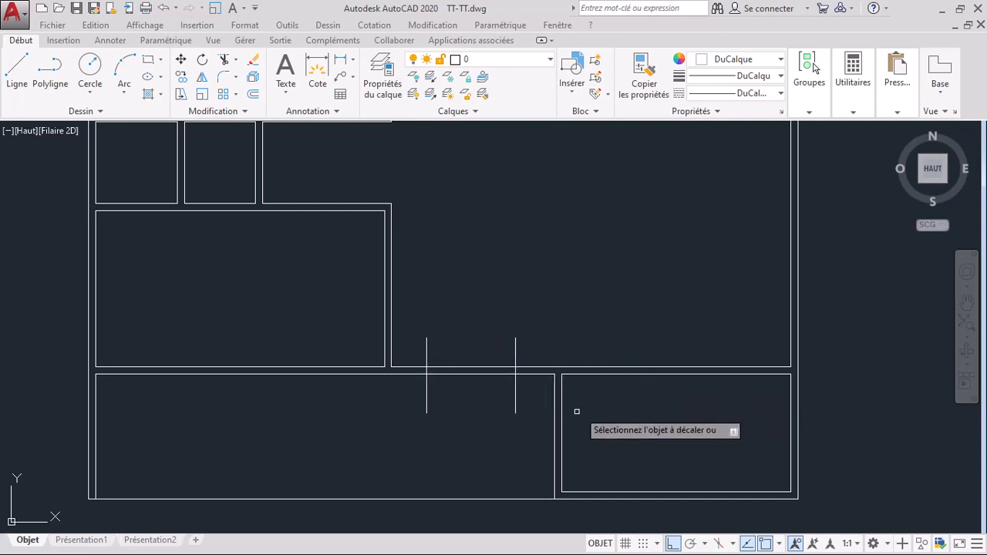
# Draw a short vertical line across the upper-left room's bottom wall, just right of the two small rooms.
pyautogui.scroll(-2, 545, 446)
pyautogui.scroll(-1, 517, 411)
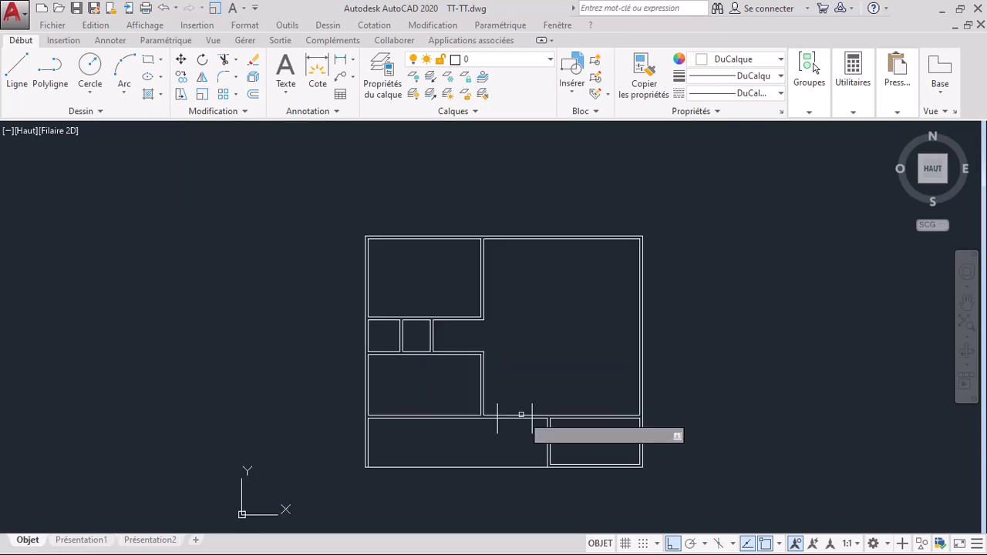
pyautogui.scroll(1, 485, 312)
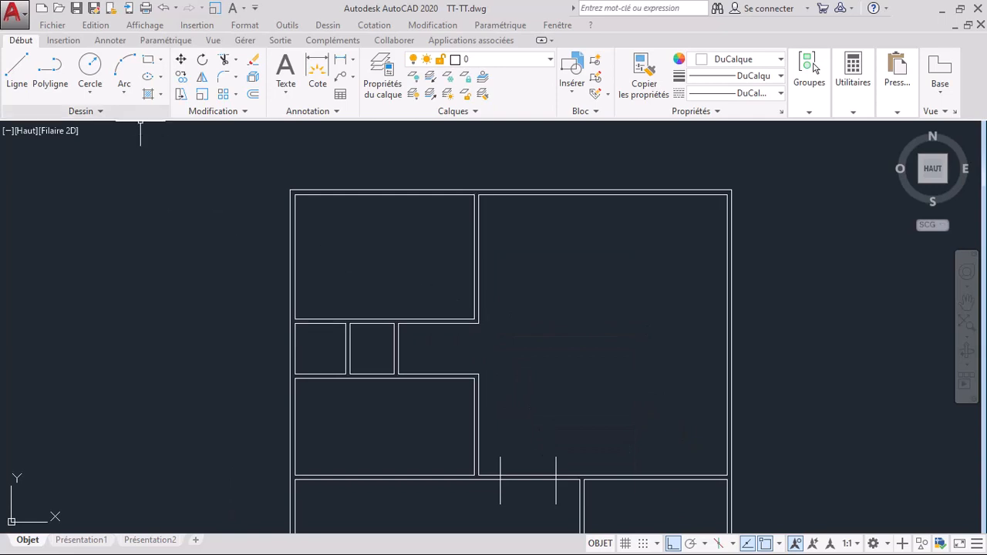
pyautogui.click(26, 77)
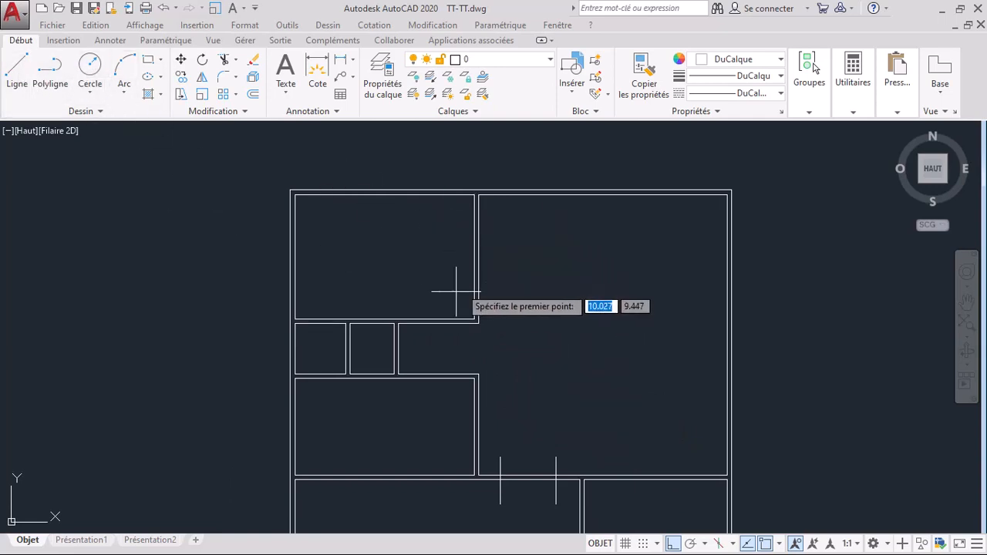
pyautogui.scroll(3, 417, 287)
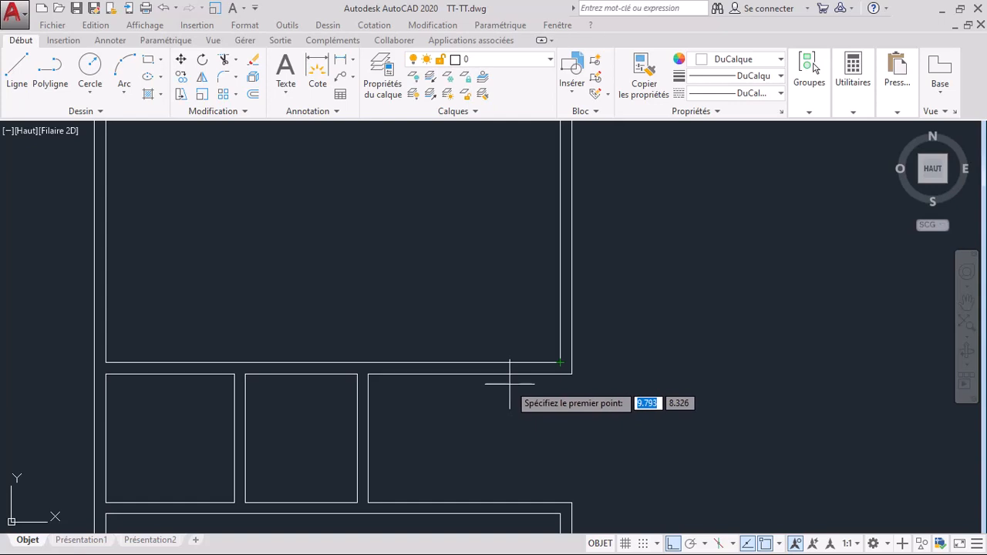
pyautogui.press('Escape')
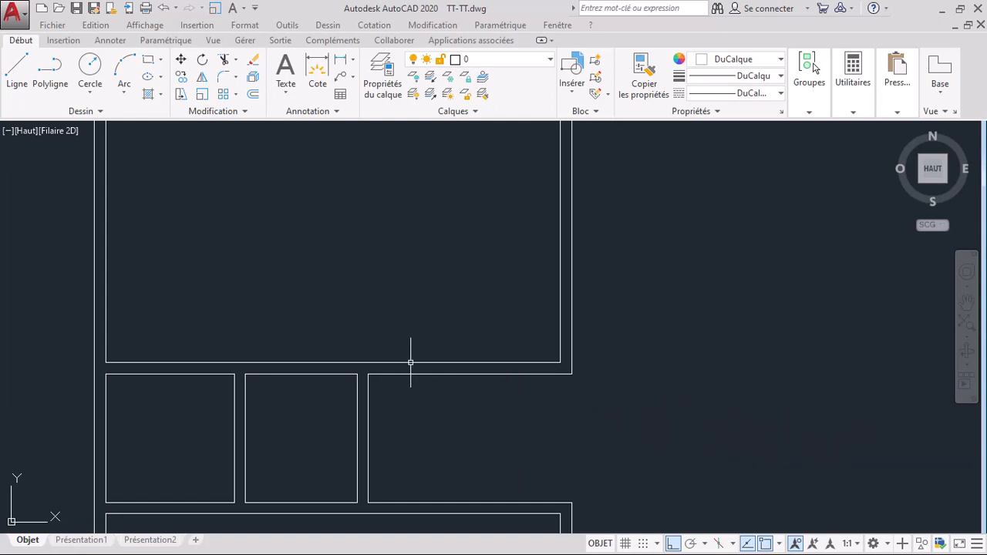
pyautogui.click(24, 77)
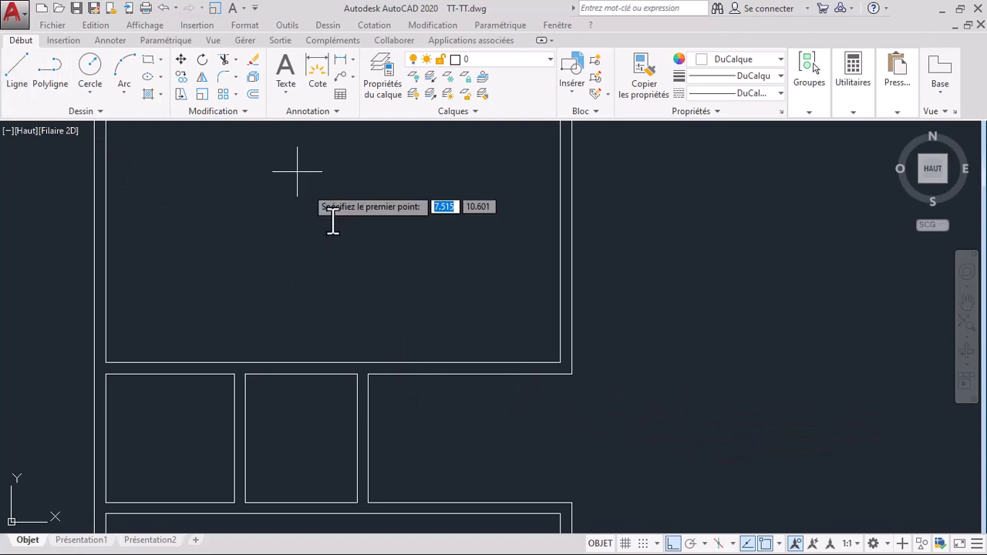
pyautogui.click(417, 327)
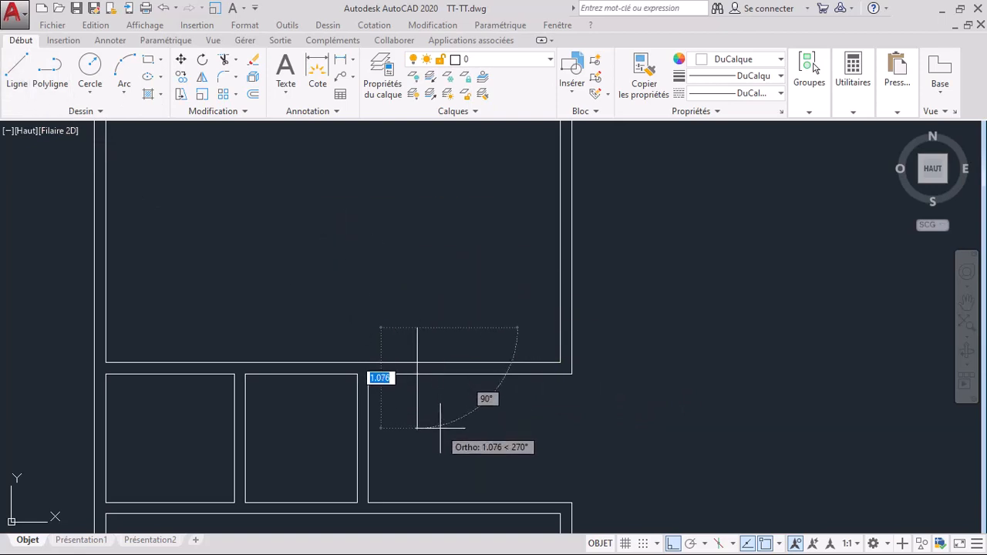
pyautogui.click(436, 424)
pyautogui.press('Escape')
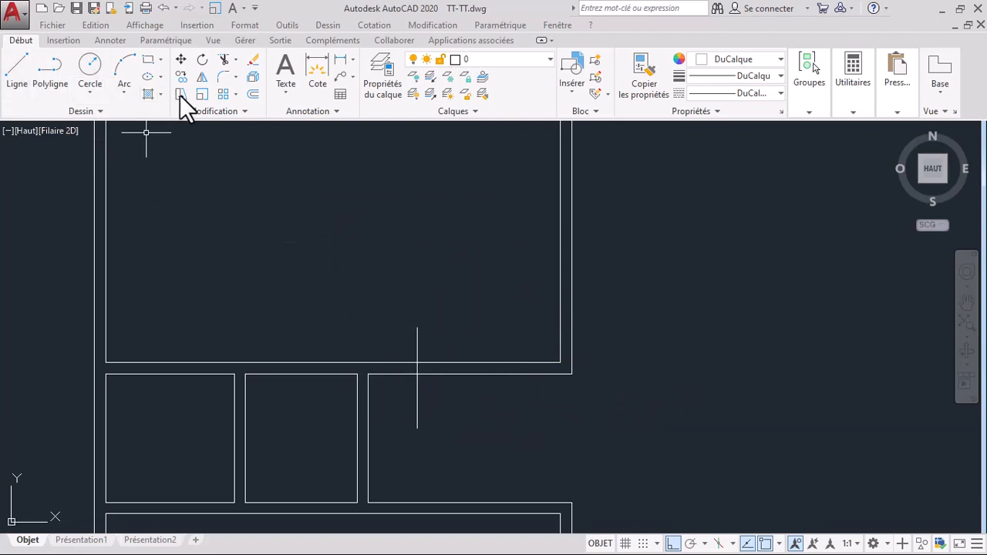
# Offset the new line on the upper-left room's wall about 0.9 to the right to mark the door width.
pyautogui.click(256, 97)
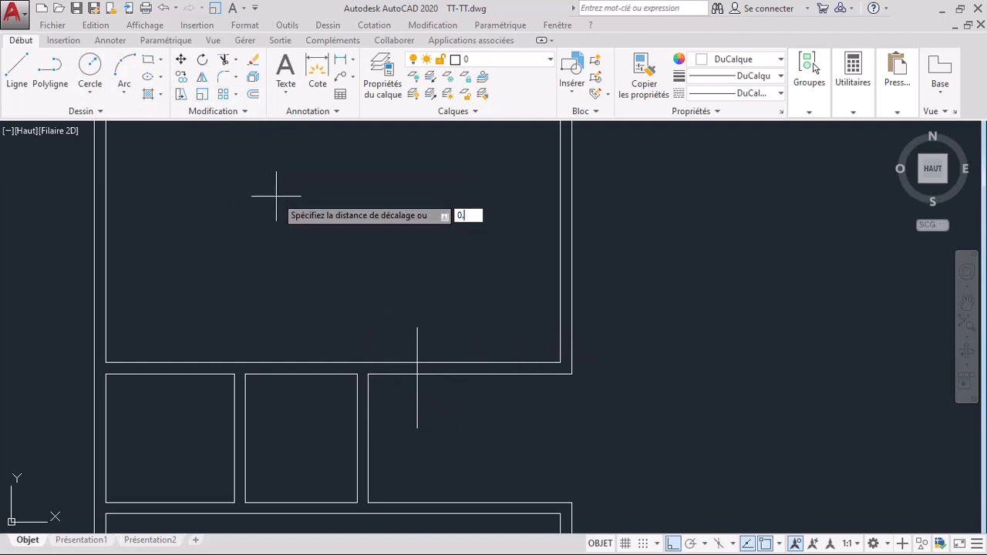
pyautogui.press('Return')
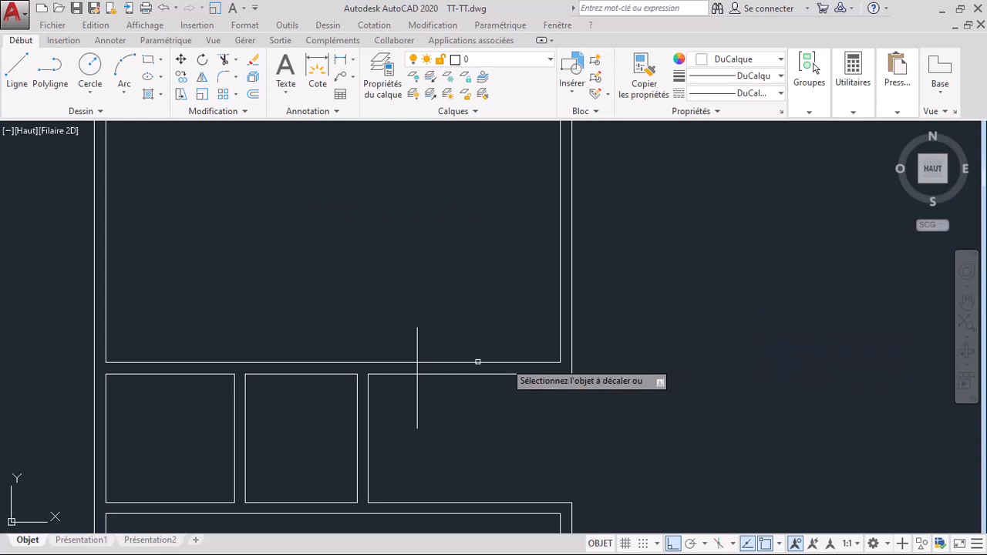
pyautogui.click(417, 356)
pyautogui.click(530, 340)
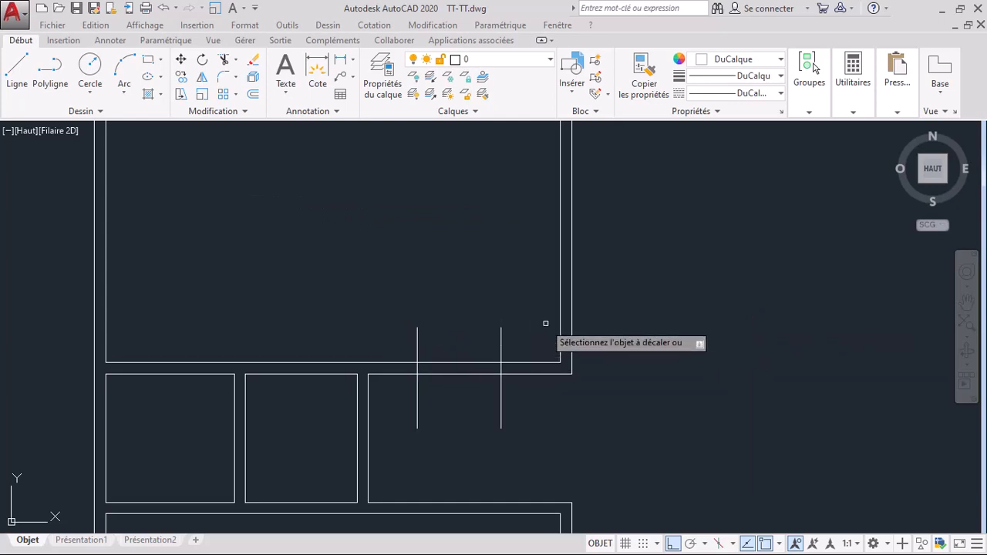
pyautogui.scroll(-3, 540, 322)
pyautogui.press('Escape')
# Copy the two door lines straight down onto the top wall of the room on the opposite side of the corridor.
pyautogui.scroll(5, 540, 343)
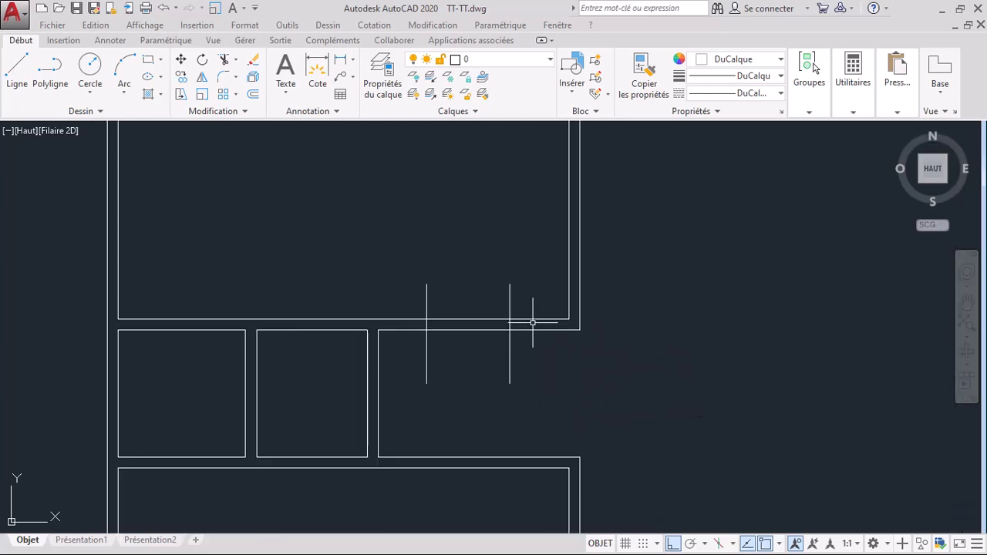
pyautogui.click(532, 307)
pyautogui.click(434, 288)
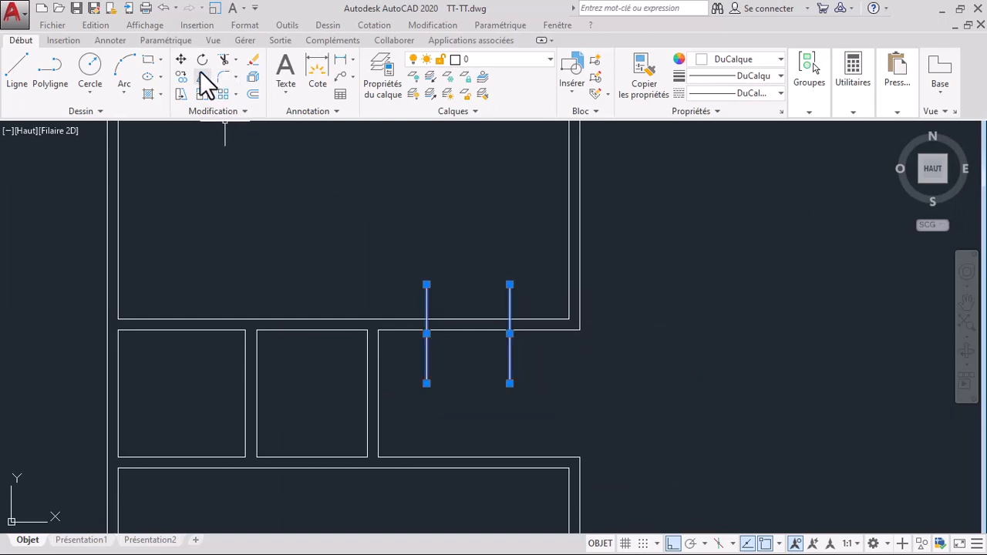
pyautogui.click(180, 77)
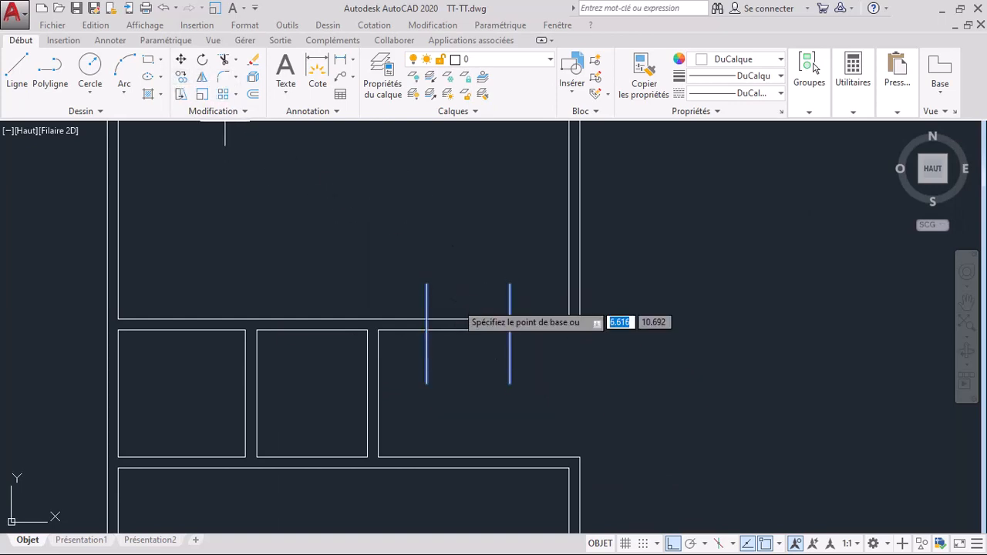
pyautogui.click(465, 318)
pyautogui.click(465, 457)
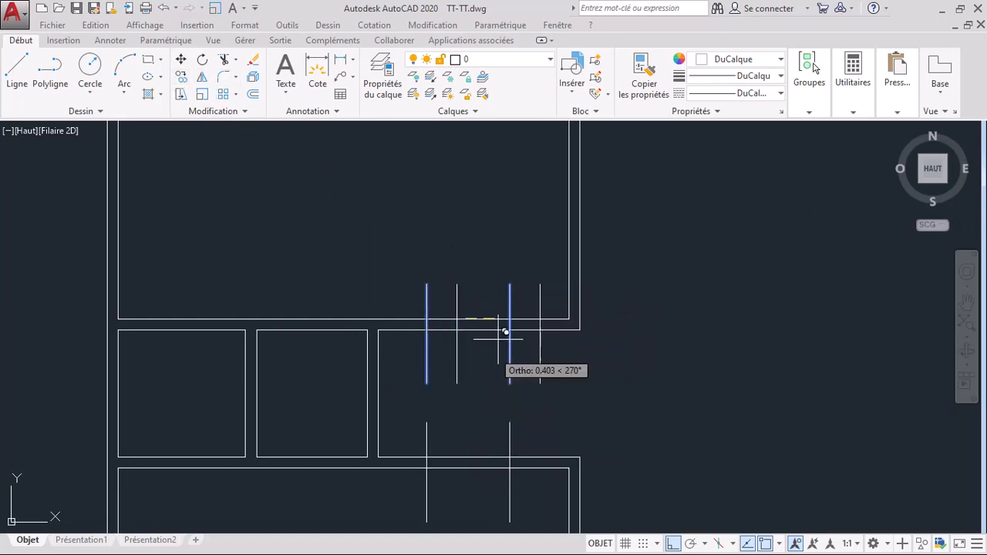
pyautogui.press('Escape')
# Draw a short vertical line across the bottom-right room's top wall, just right of the room's left partition wall.
pyautogui.scroll(-2, 515, 196)
pyautogui.scroll(-2, 515, 196)
pyautogui.scroll(2, 579, 281)
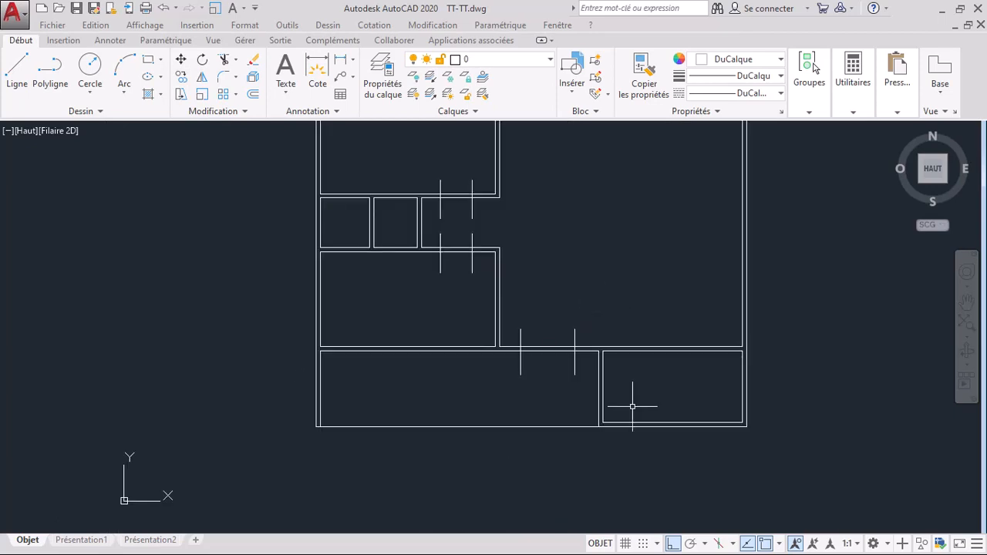
pyautogui.scroll(2, 707, 357)
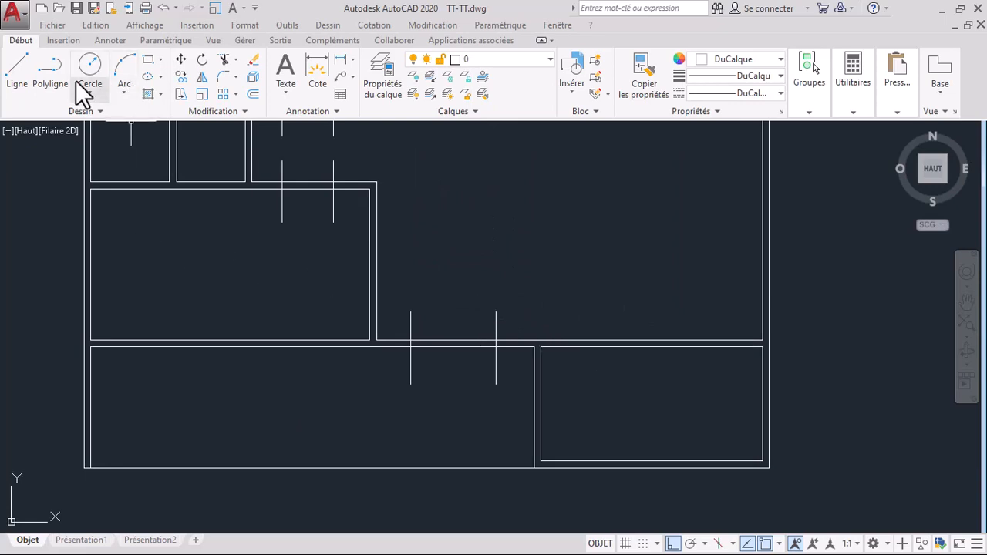
pyautogui.click(14, 66)
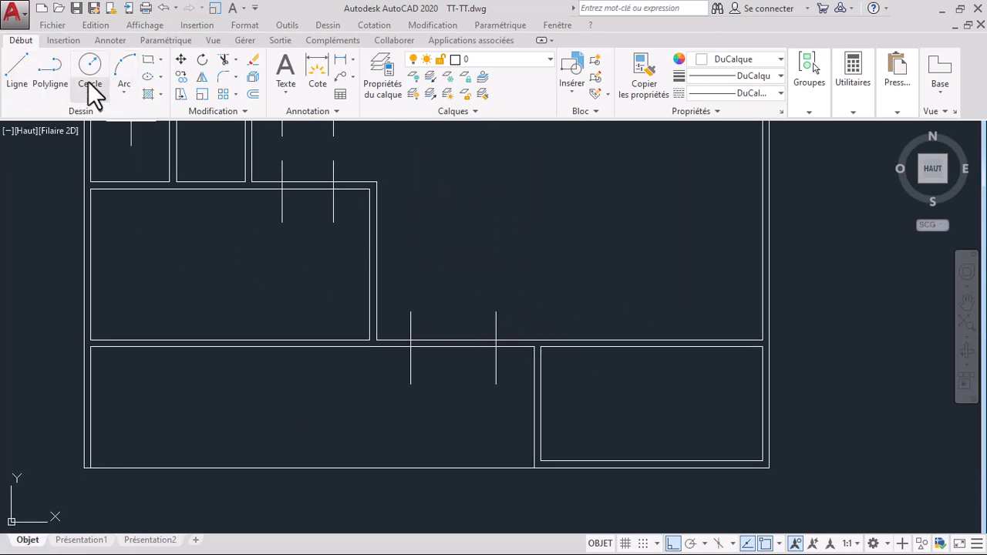
pyautogui.click(571, 321)
pyautogui.click(571, 356)
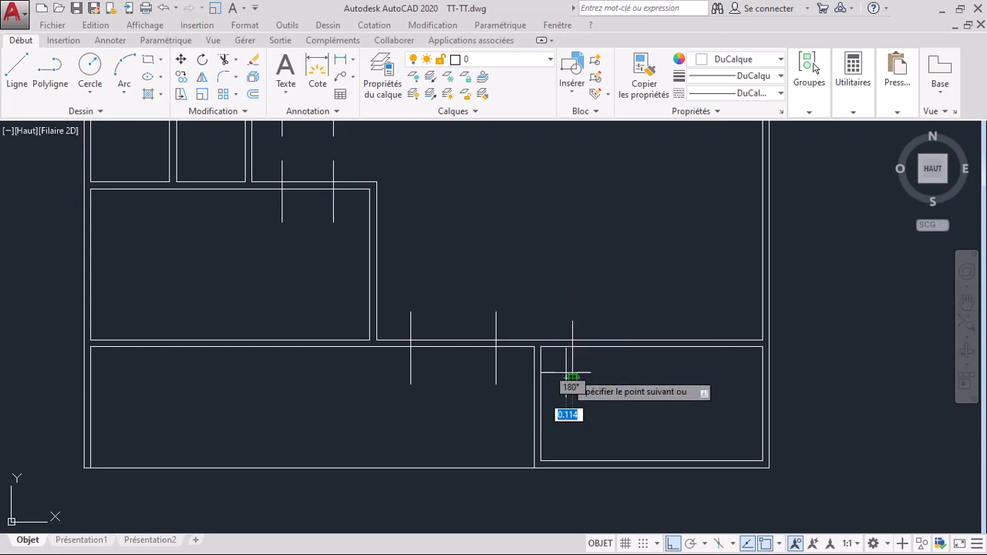
pyautogui.press('Return')
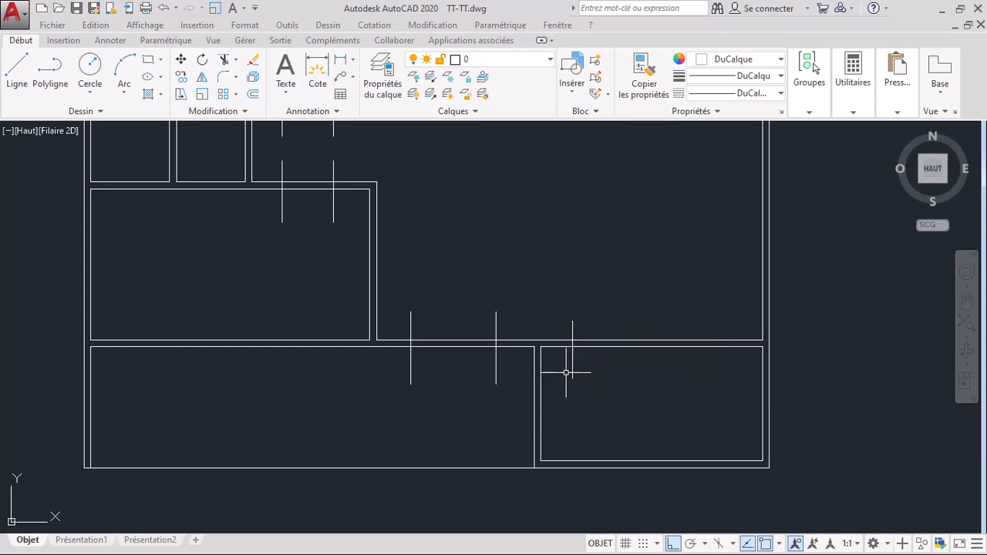
# Offset the new line on the bottom-right room's top wall 0.9 to the right to mark the door width.
pyautogui.click(253, 94)
pyautogui.press('Return')
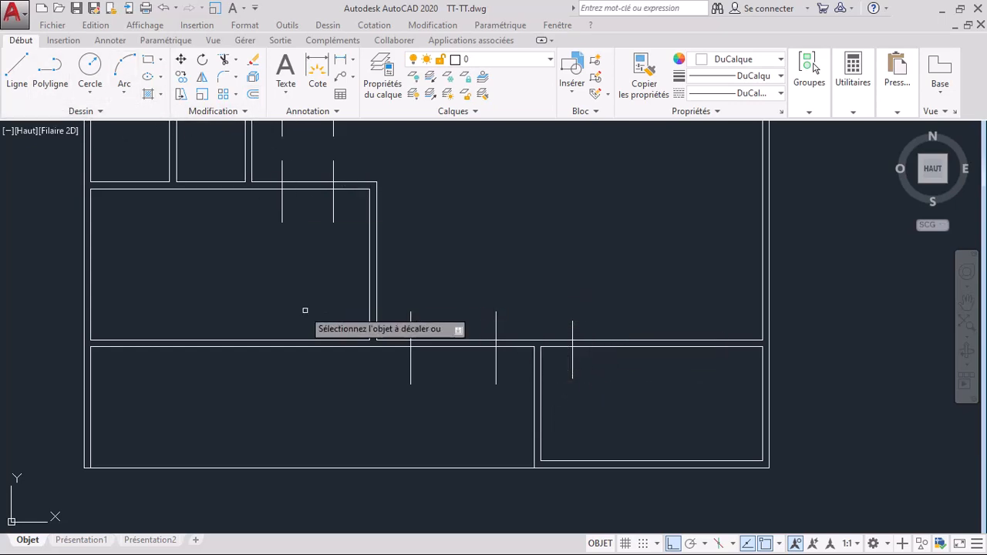
pyautogui.click(572, 327)
pyautogui.click(659, 326)
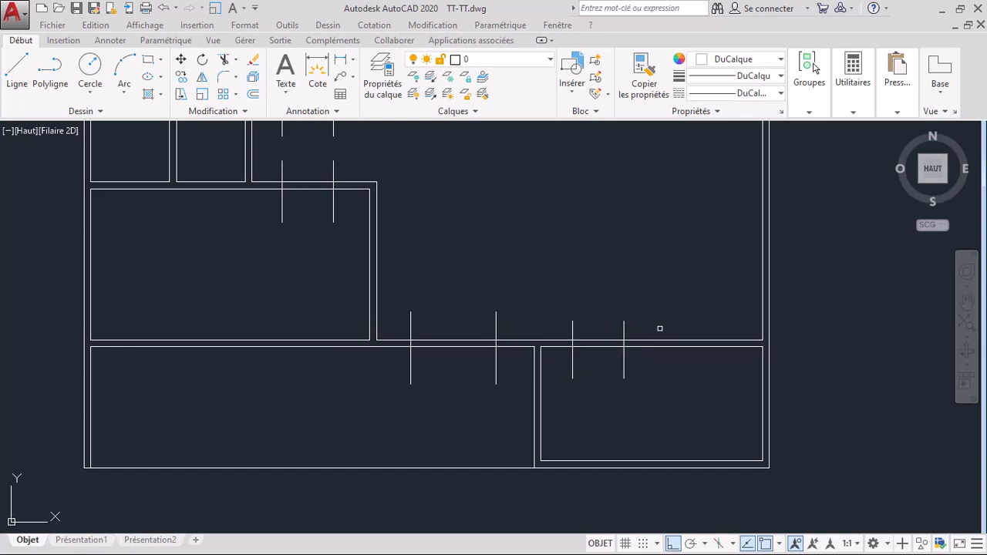
pyautogui.press('Escape')
# Draw a horizontal line about 0.71 long across the partition between the two bottom rooms, near its upper end.
pyautogui.click(29, 75)
pyautogui.scroll(2, 588, 419)
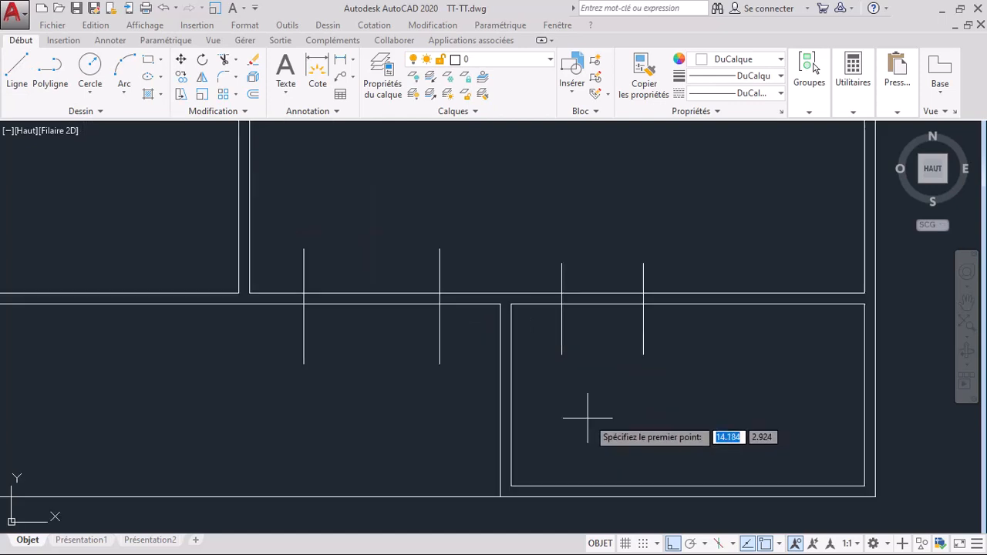
pyautogui.click(475, 344)
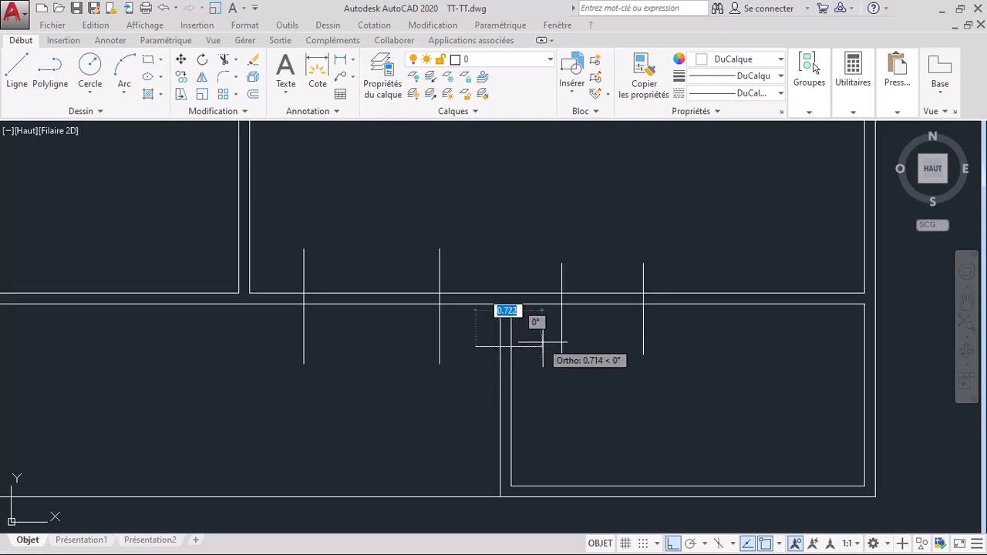
pyautogui.click(543, 344)
pyautogui.press('Escape')
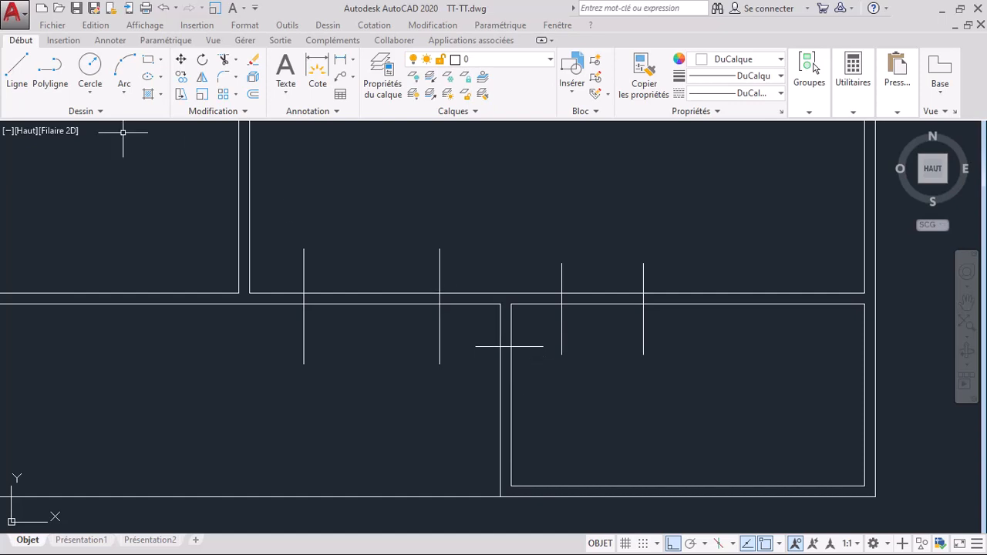
# Offset the horizontal line on the partition 0.9 downward to mark the other side of the door.
pyautogui.click(253, 94)
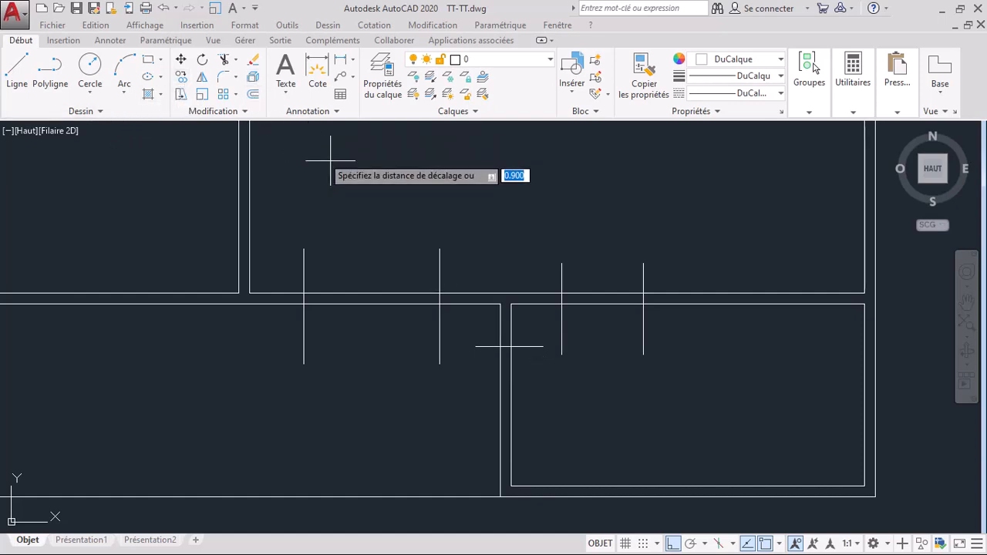
pyautogui.press('Return')
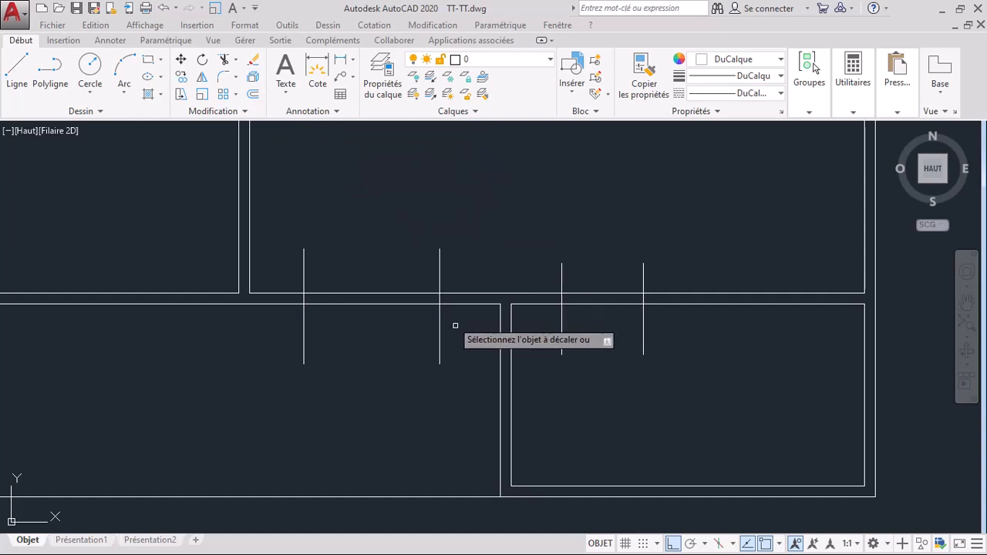
pyautogui.click(484, 347)
pyautogui.click(480, 404)
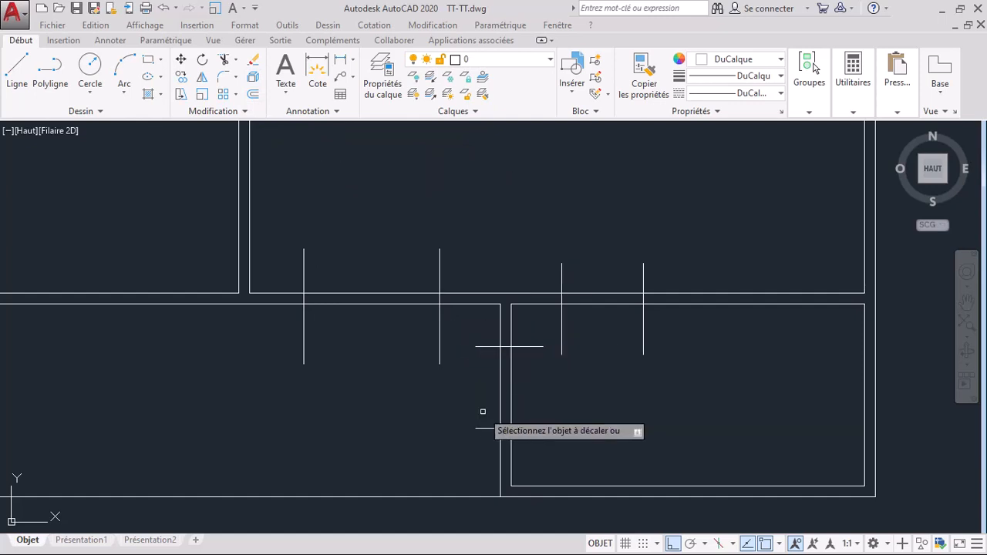
# Examine the door marks around the bottom-right room and across the whole floor plan.
pyautogui.scroll(-4, 648, 365)
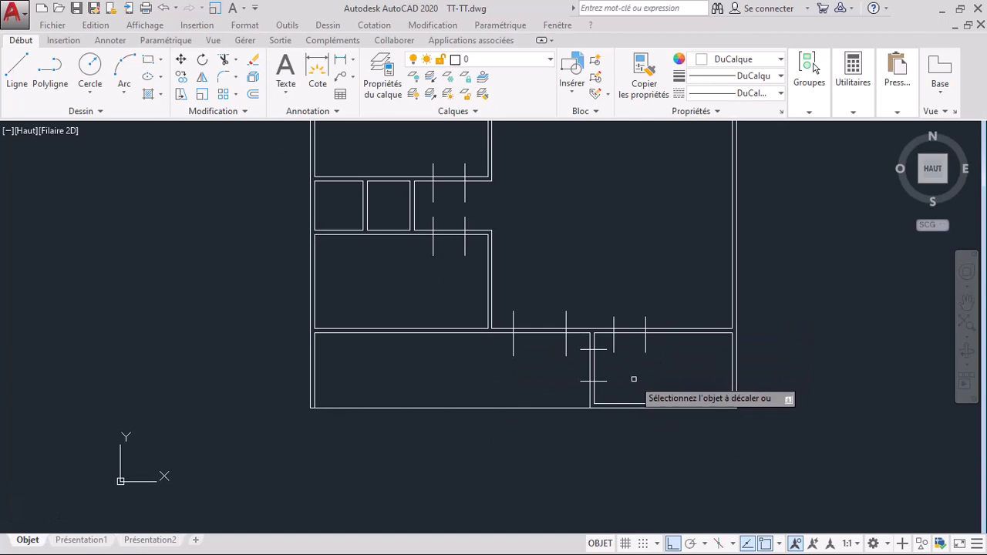
pyautogui.scroll(2, 593, 375)
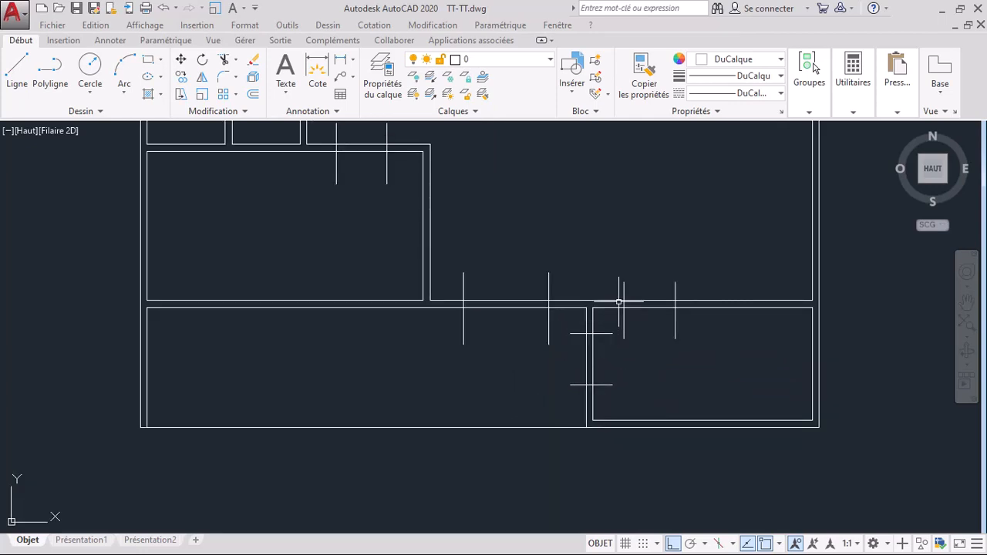
pyautogui.scroll(4, 620, 301)
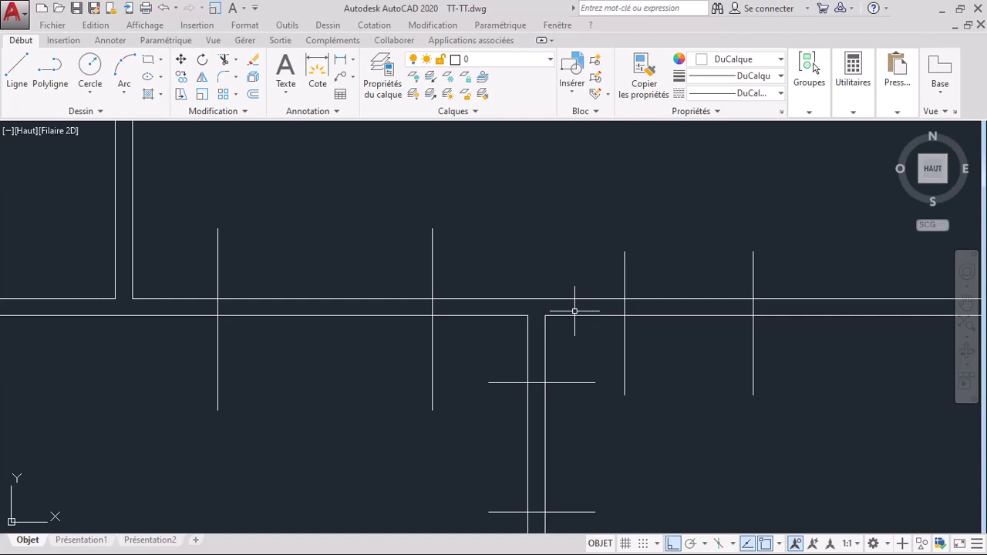
pyautogui.scroll(-2, 575, 292)
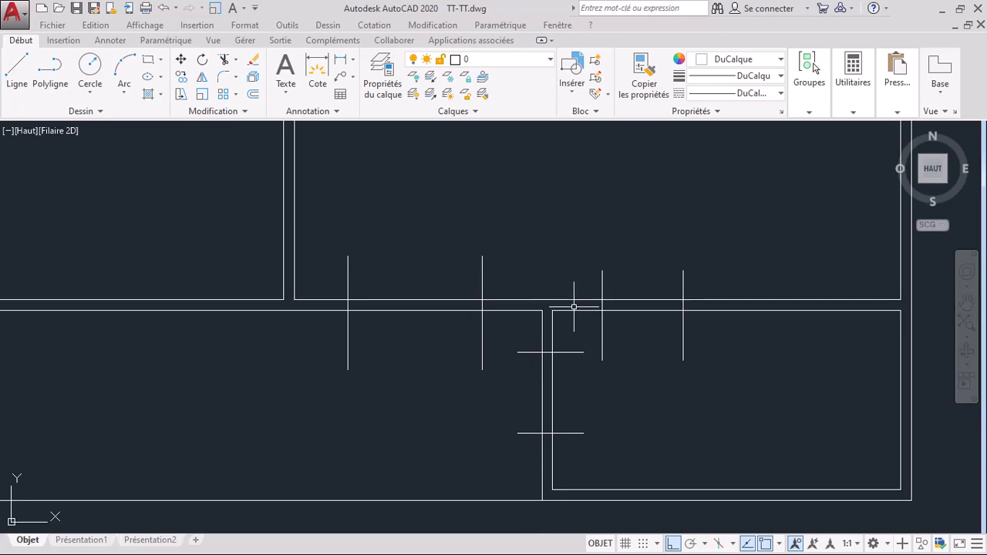
pyautogui.scroll(-3, 573, 313)
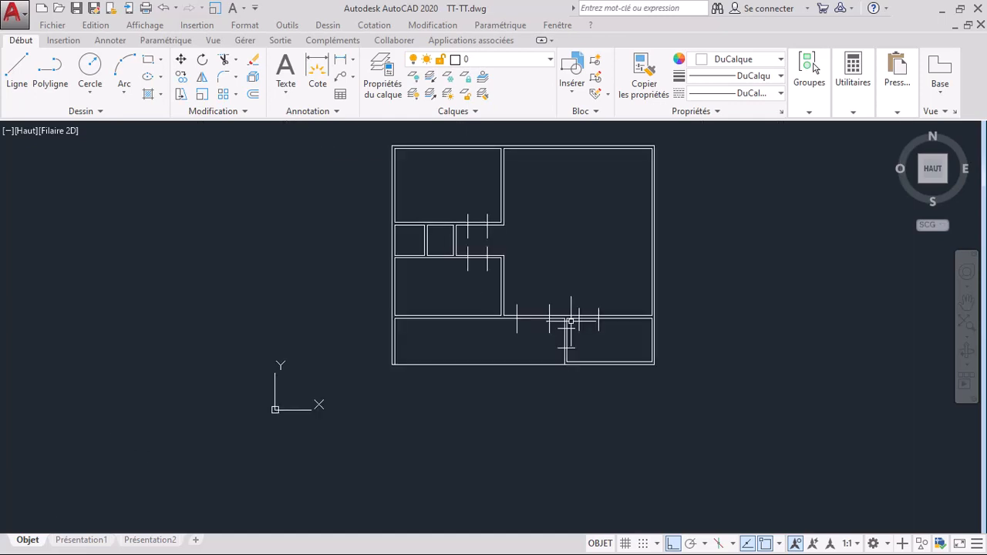
pyautogui.scroll(2, 564, 266)
pyautogui.scroll(-2, 549, 324)
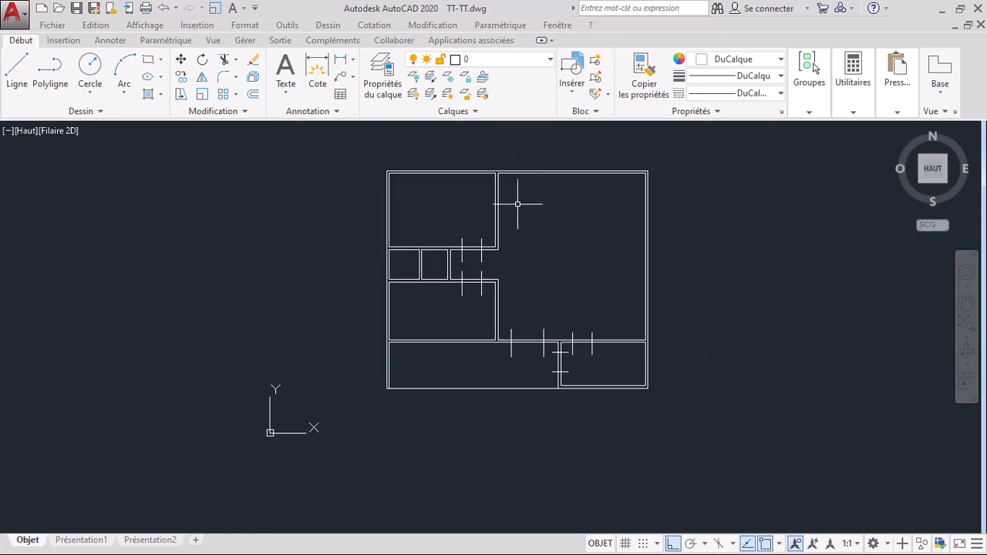
pyautogui.scroll(2, 513, 184)
pyautogui.scroll(-2, 526, 269)
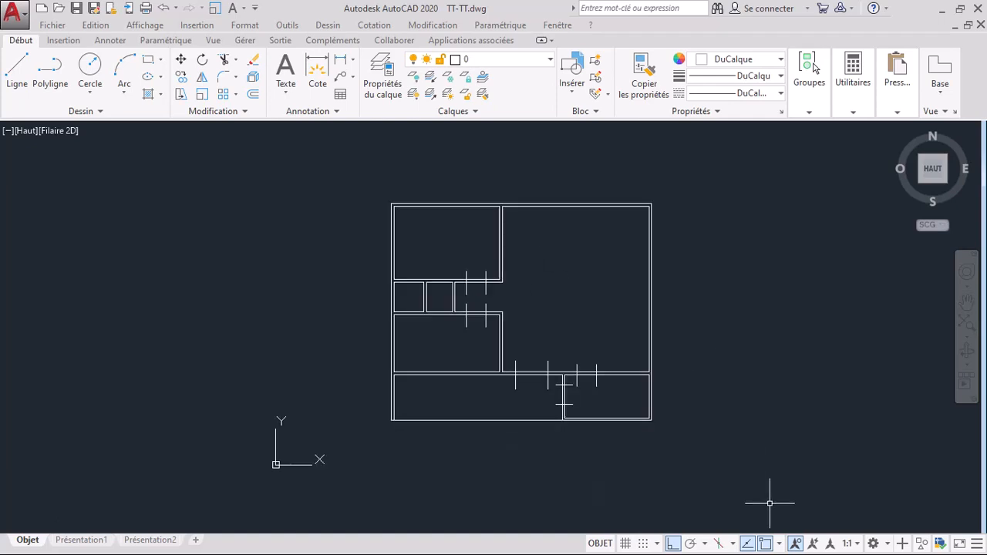
# Trim the wall lines between the door marks on both sides of the corridor, using the whole plan as cutting edges.
pyautogui.click(714, 456)
pyautogui.click(350, 148)
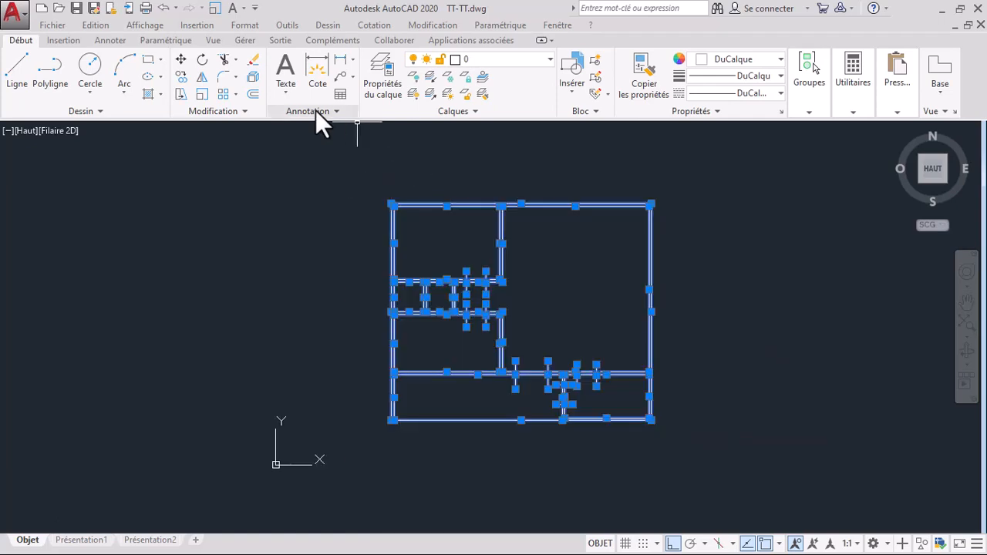
pyautogui.click(224, 61)
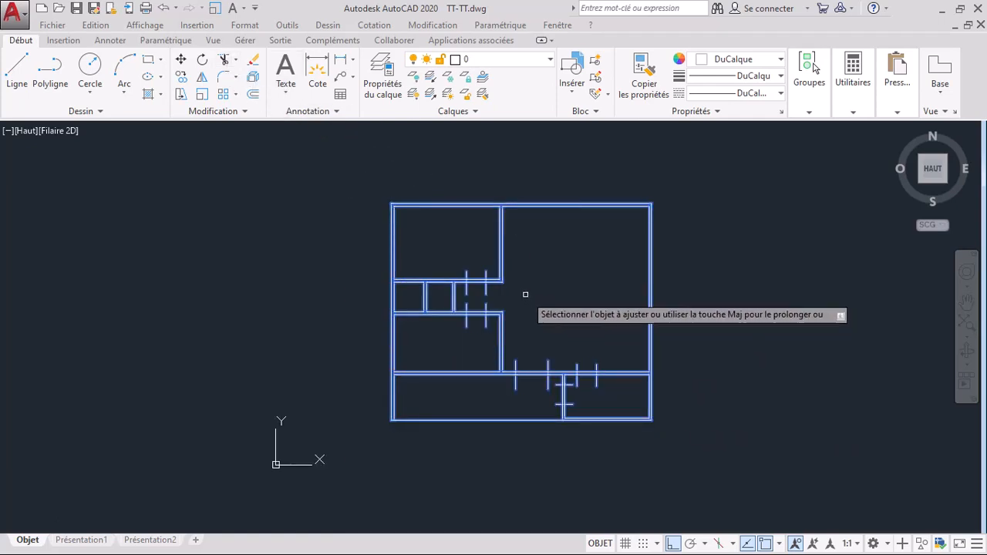
pyautogui.scroll(4, 460, 280)
pyautogui.click(493, 287)
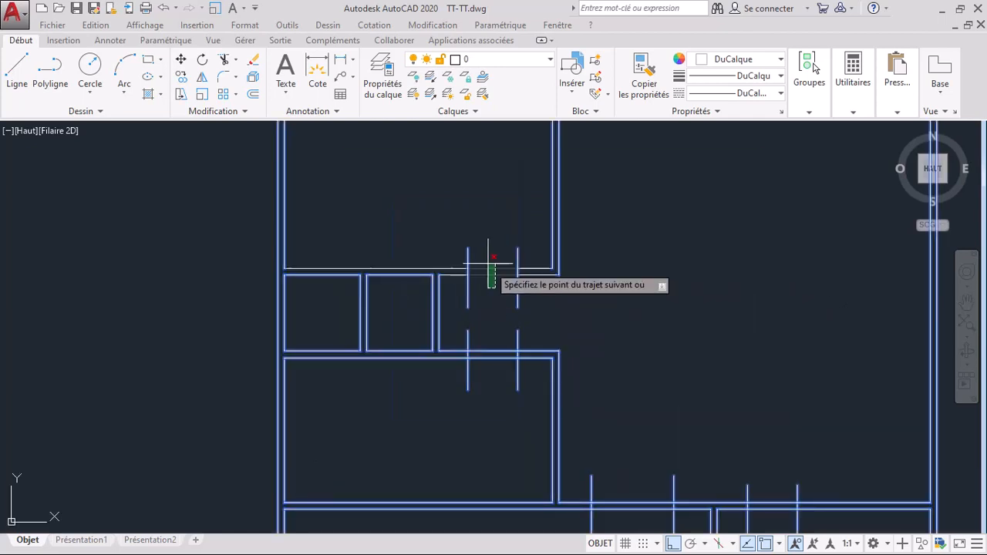
pyautogui.click(486, 249)
pyautogui.click(499, 377)
pyautogui.click(489, 342)
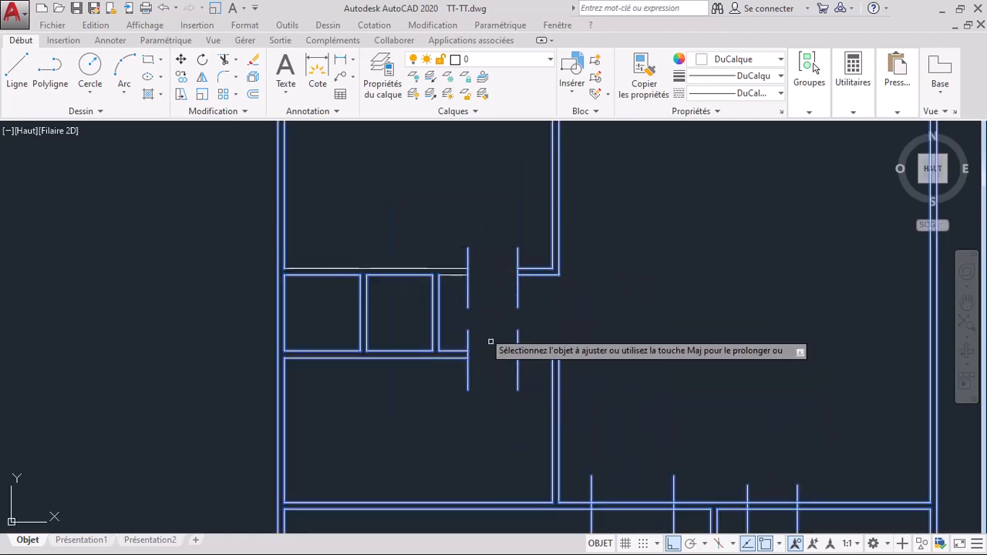
# Trim the wall lines inside the bottom-right room's top-wall and partition doors and the wide opening beside them.
pyautogui.scroll(-3, 621, 367)
pyautogui.scroll(3, 621, 367)
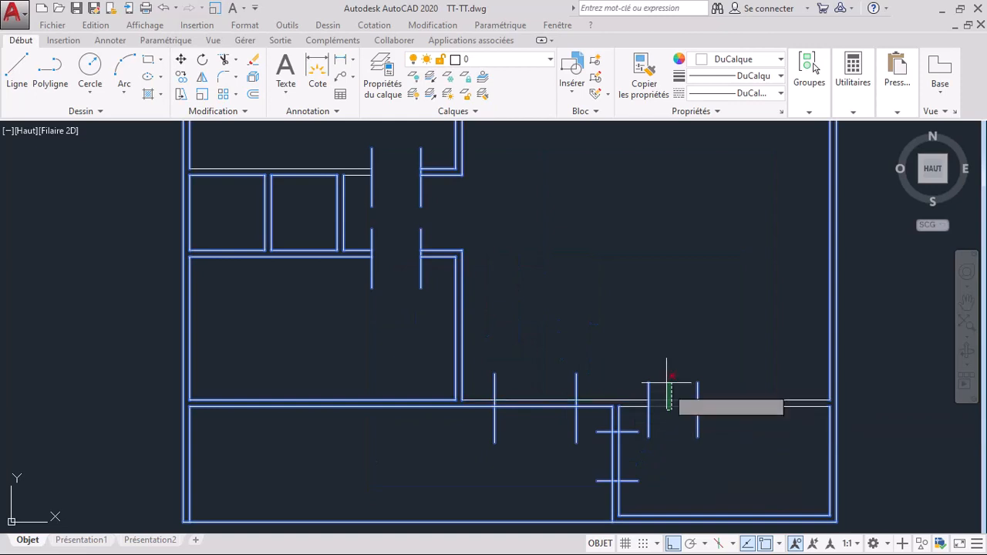
pyautogui.click(626, 460)
pyautogui.click(596, 468)
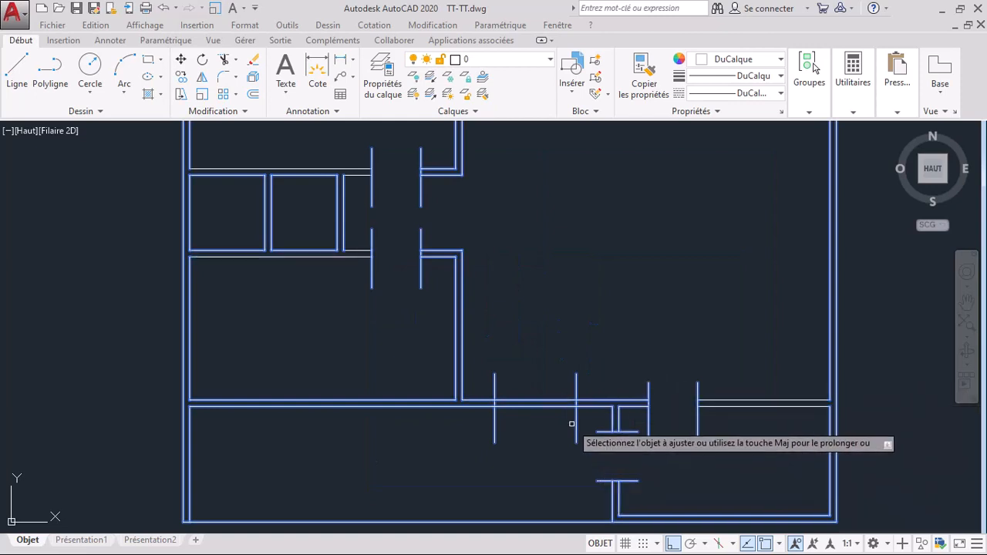
pyautogui.click(553, 425)
pyautogui.click(536, 374)
# Trim the overhanging ends of the two vertical marks at the wide opening back to the wall faces.
pyautogui.click(493, 389)
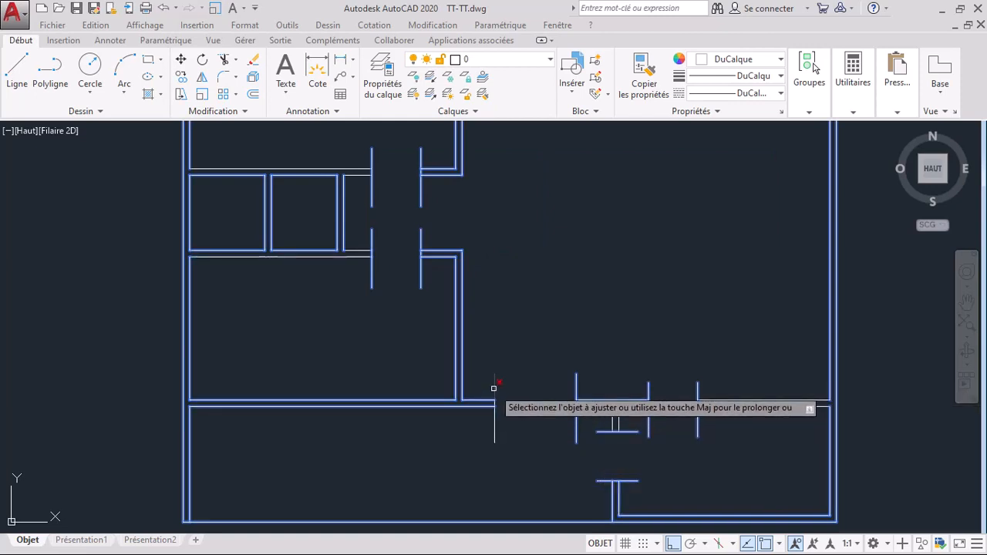
pyautogui.click(577, 389)
pyautogui.click(576, 411)
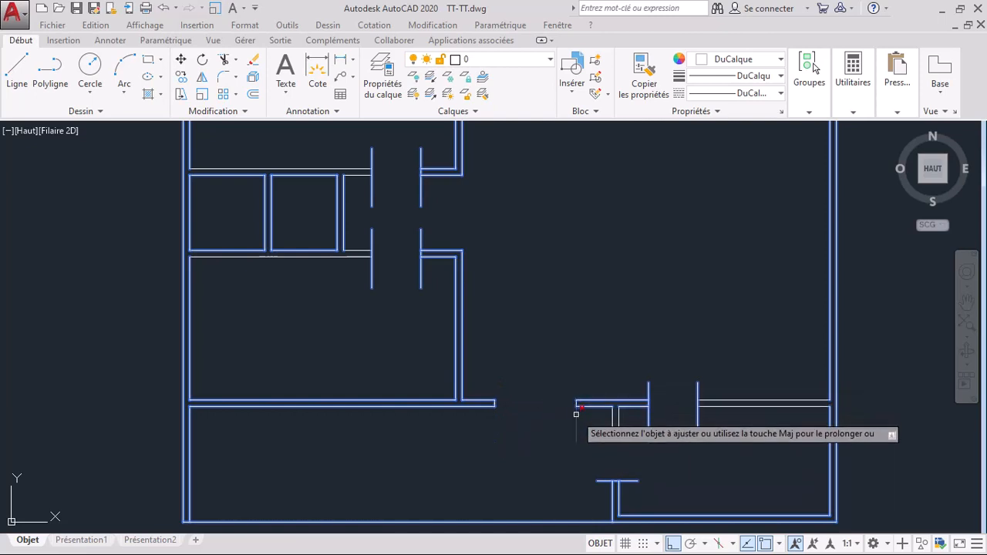
# Trim the overhanging ends of the marks at the bottom-right room's top-wall and partition doors flush with the walls.
pyautogui.click(646, 392)
pyautogui.click(655, 411)
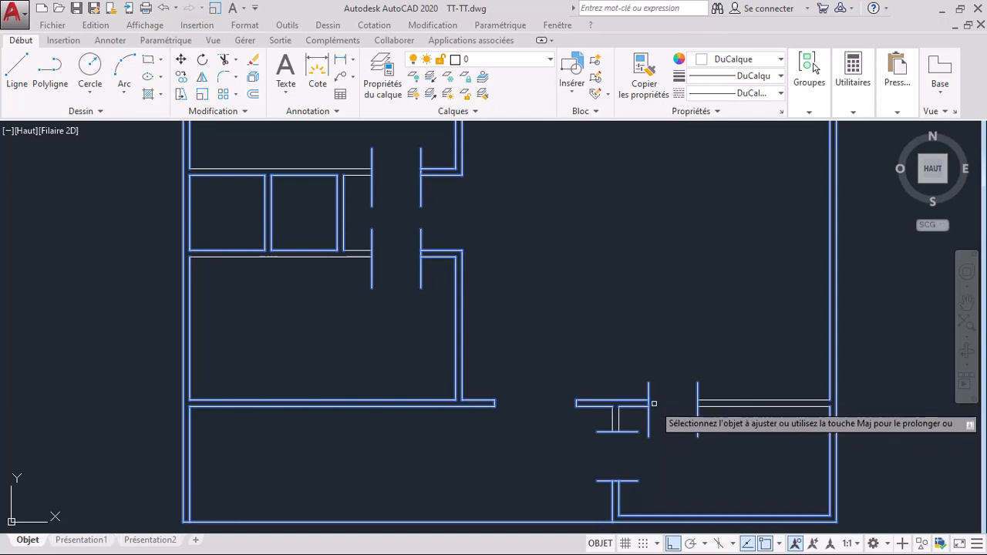
pyautogui.click(648, 414)
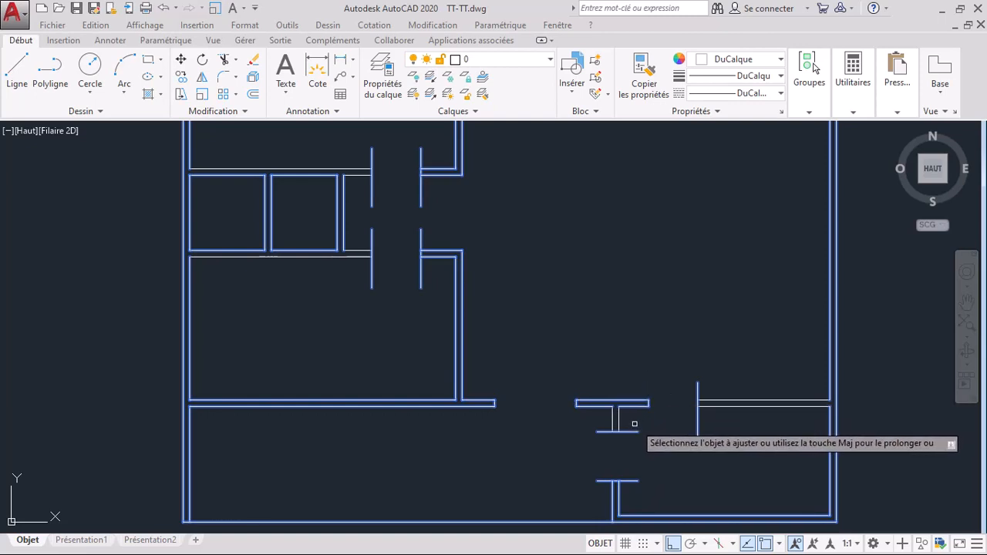
pyautogui.click(630, 431)
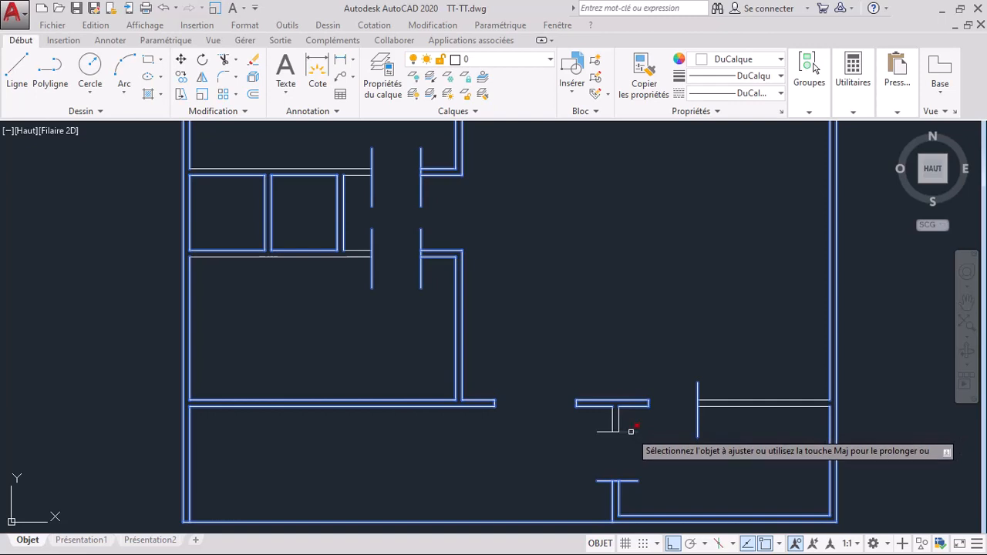
pyautogui.click(605, 432)
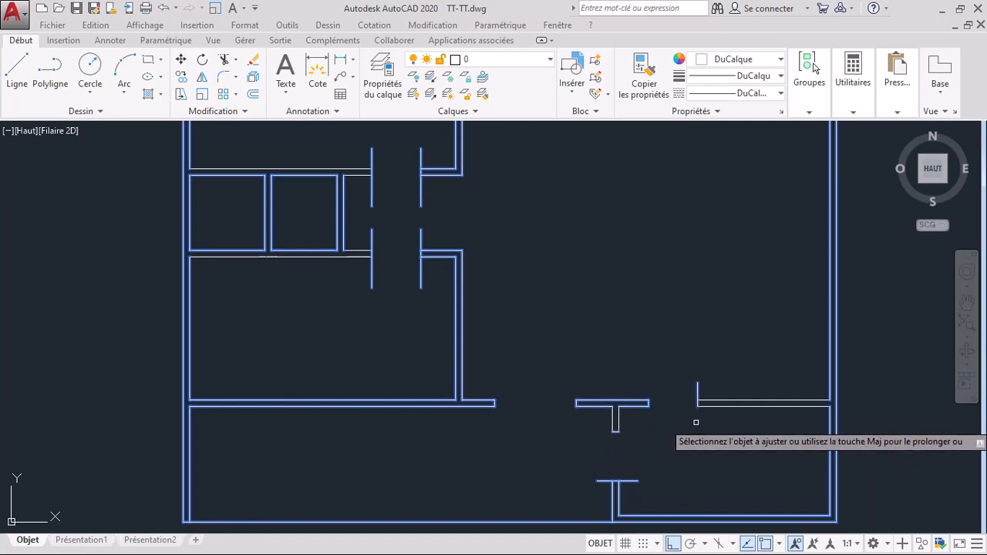
pyautogui.click(697, 389)
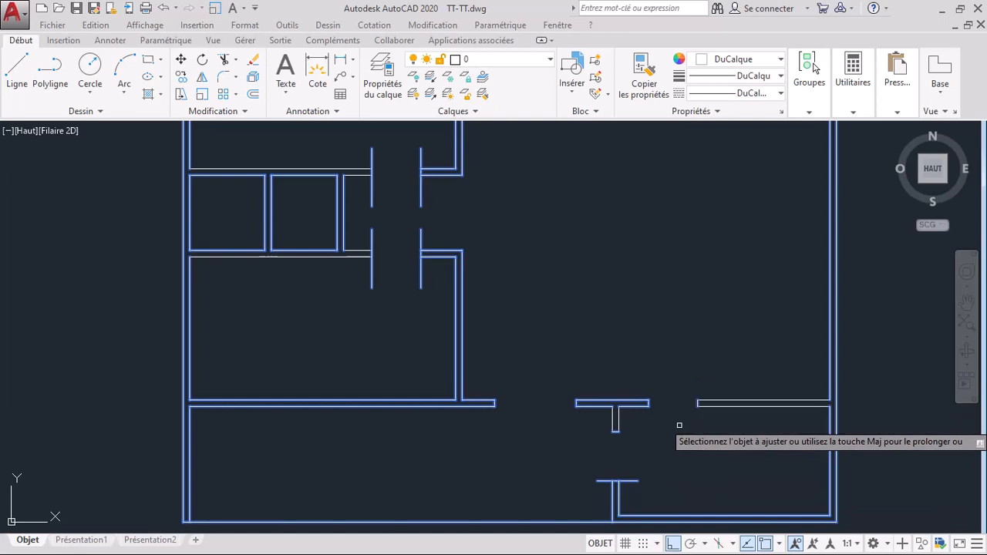
pyautogui.click(634, 480)
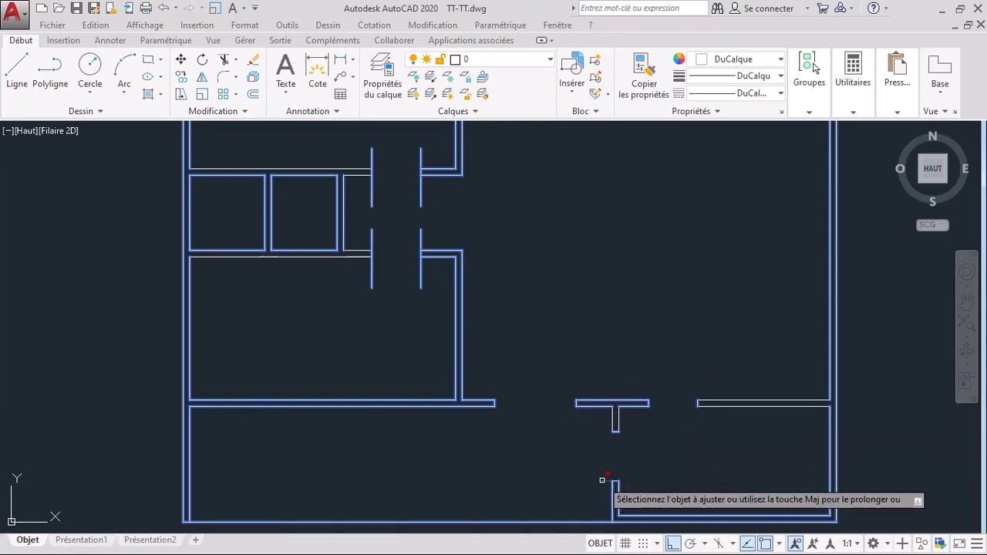
pyautogui.click(602, 480)
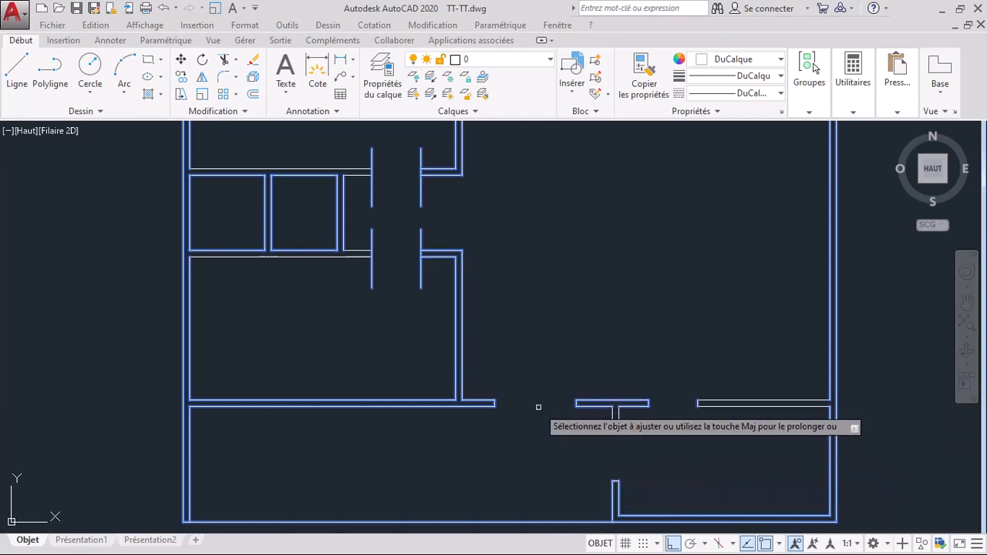
# Trim the overhanging ends of the vertical marks at the corridor-side doors flush with the wall faces.
pyautogui.click(418, 285)
pyautogui.click(372, 273)
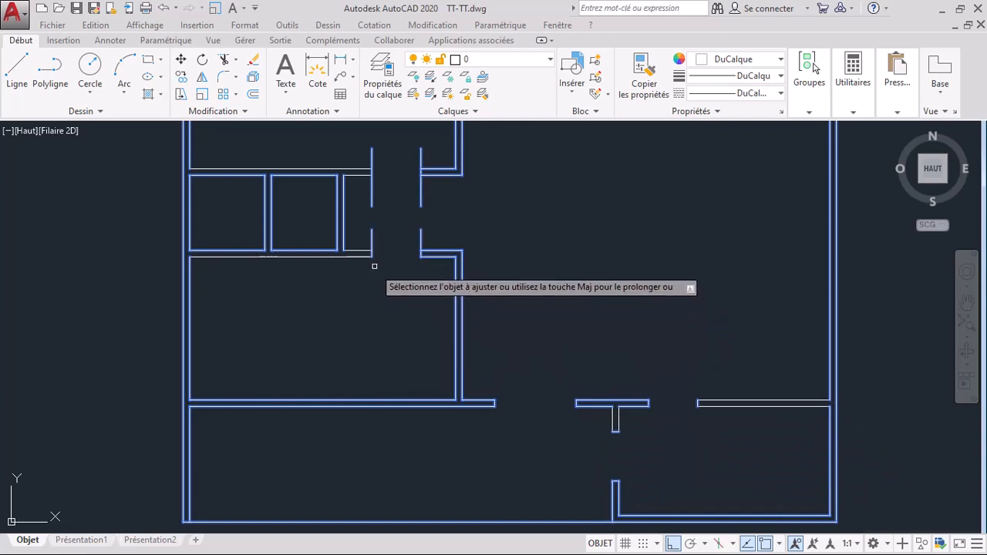
pyautogui.click(371, 235)
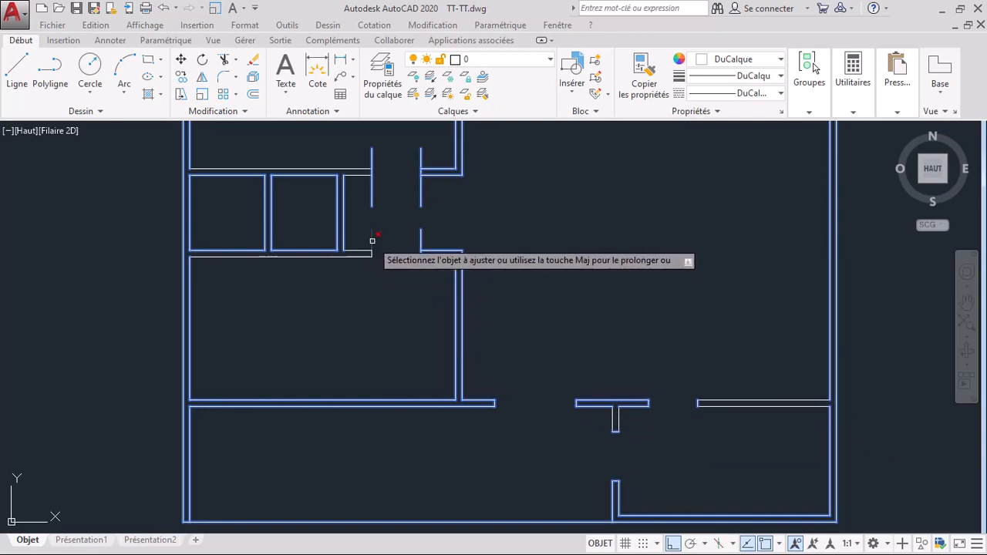
pyautogui.click(419, 239)
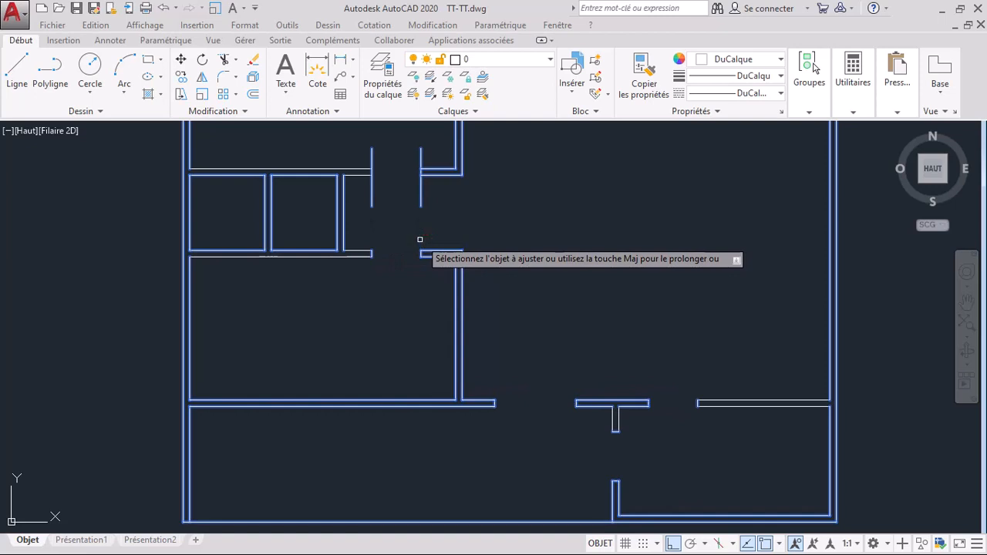
pyautogui.scroll(-2, 442, 329)
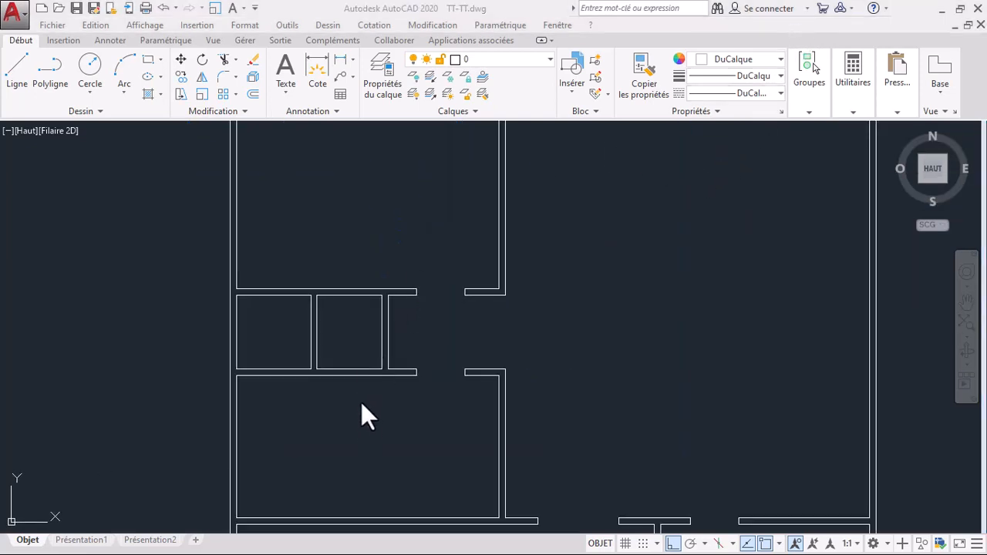
# Draw a vertical line across the bottom wall of the middle small room, slightly right of its left partition.
pyautogui.scroll(2, 358, 402)
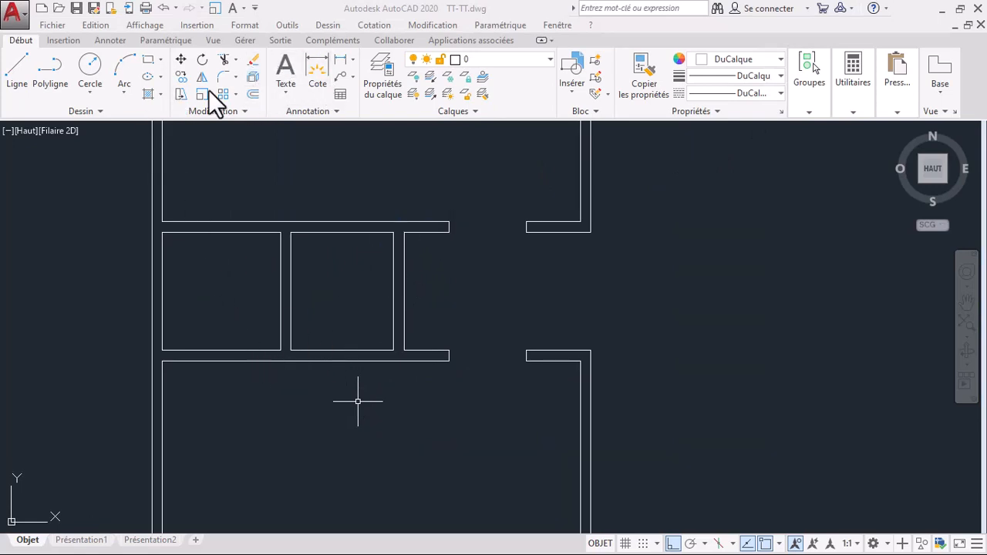
pyautogui.scroll(3, 293, 359)
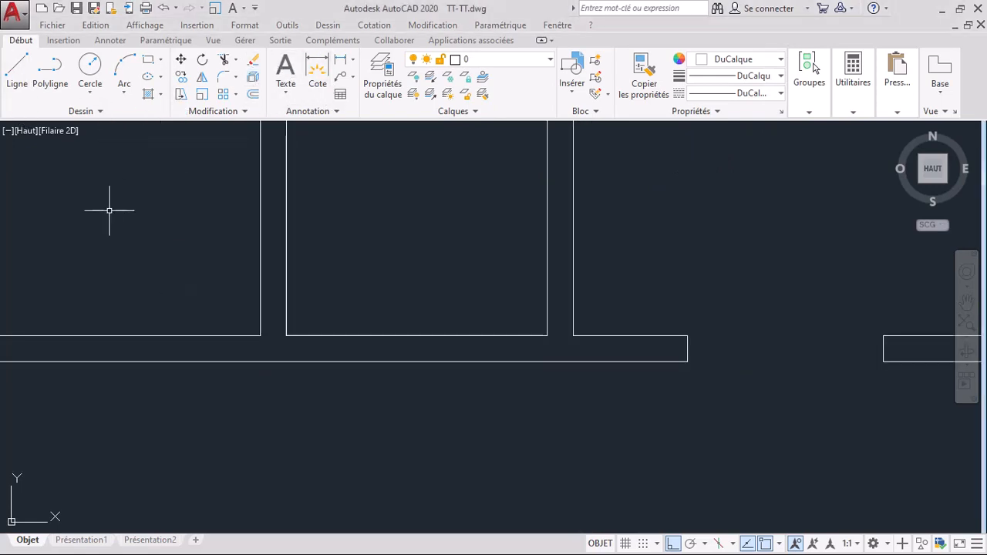
pyautogui.click(286, 310)
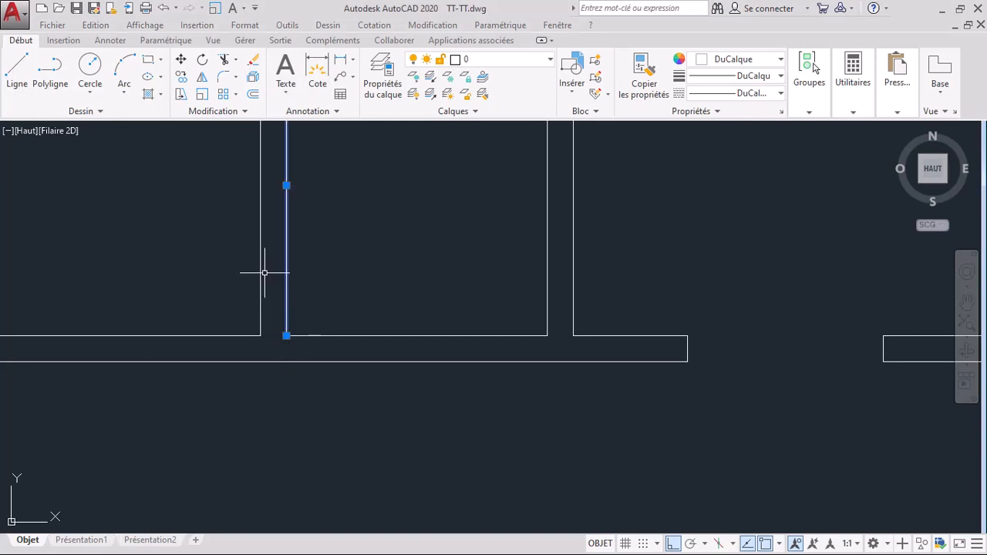
pyautogui.click(17, 69)
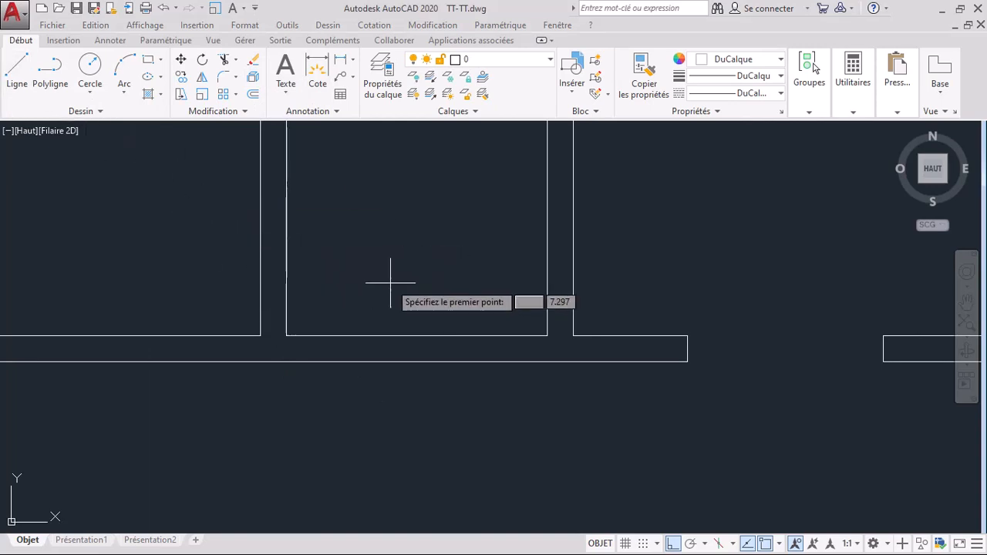
pyautogui.click(342, 260)
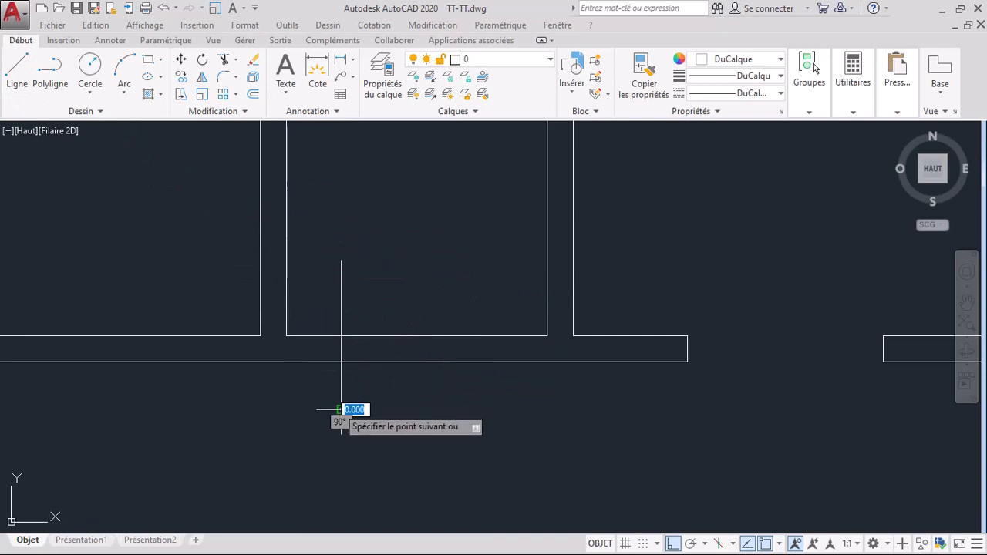
pyautogui.click(341, 410)
# Offset the vertical mark on the middle small room's bottom wall by 0.7 to the right.
pyautogui.click(255, 92)
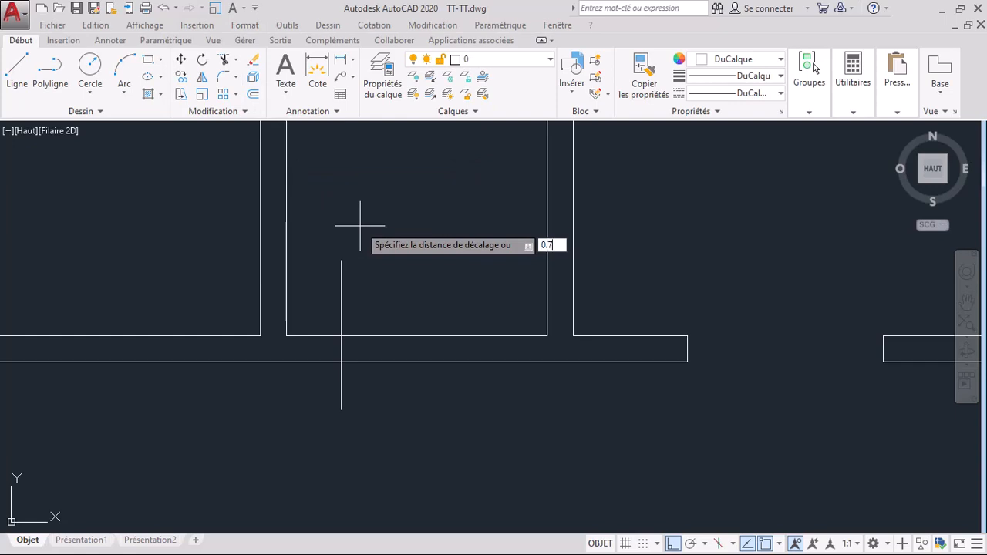
pyautogui.write('0.7')
pyautogui.press('Return')
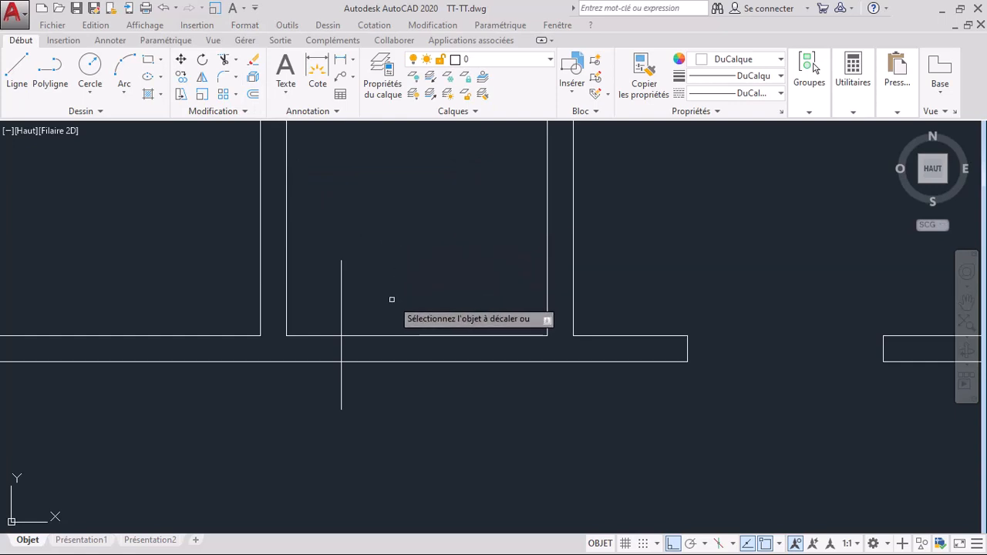
pyautogui.click(341, 280)
pyautogui.click(464, 292)
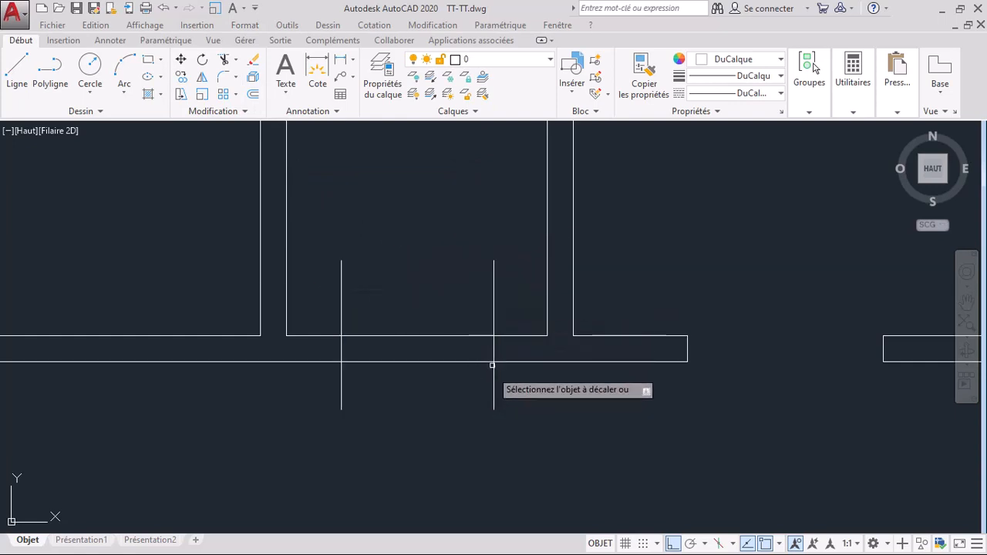
pyautogui.press('Return')
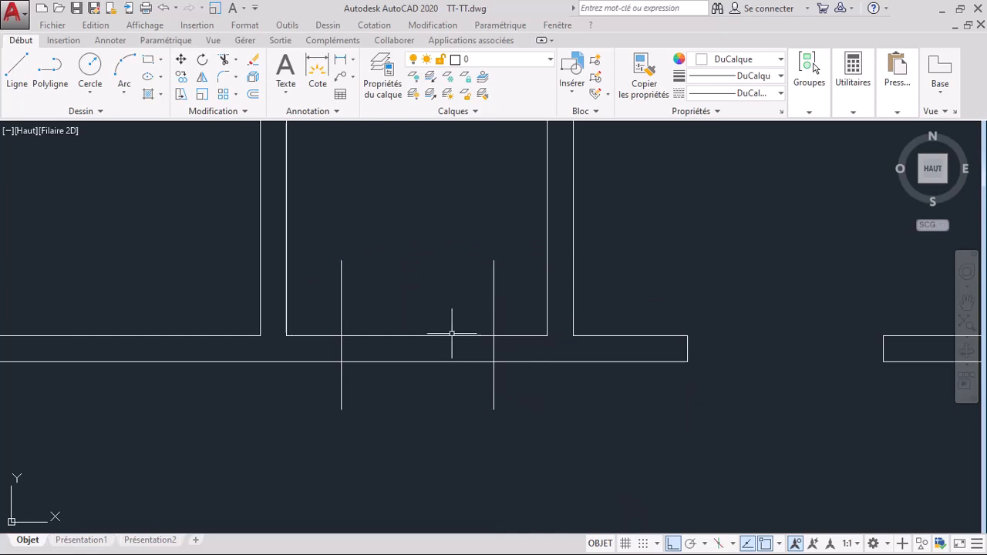
# Check the gap between the middle small room's bottom-right corner and the nearest door mark.
pyautogui.click(5, 84)
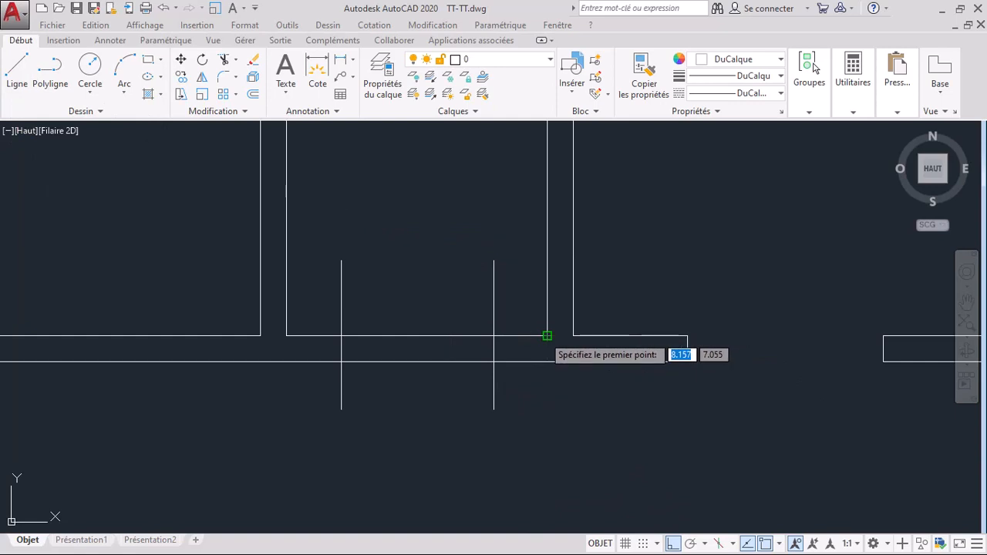
pyautogui.click(546, 335)
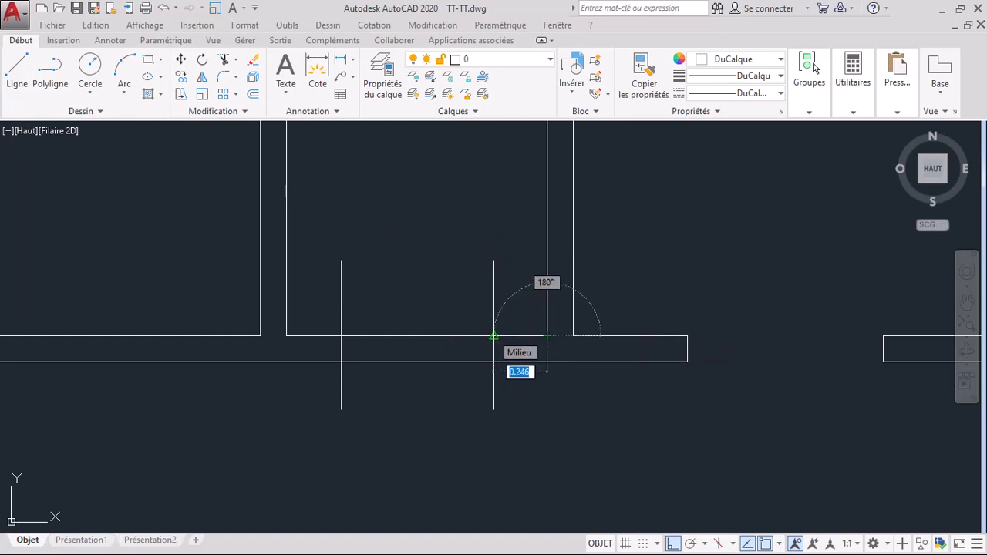
pyautogui.press('Escape')
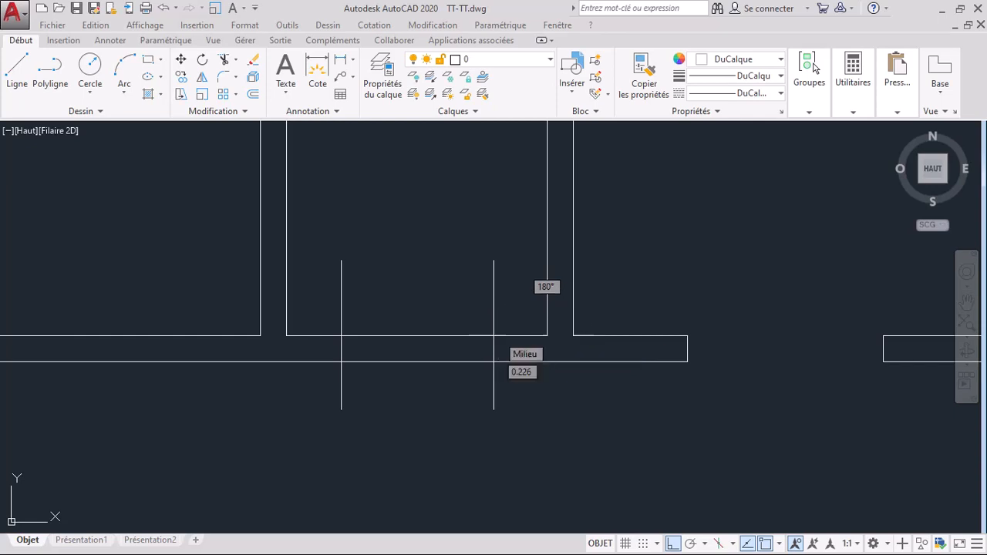
# Delete the two vertical door marks on the middle small room's bottom wall.
pyautogui.scroll(-2, 610, 376)
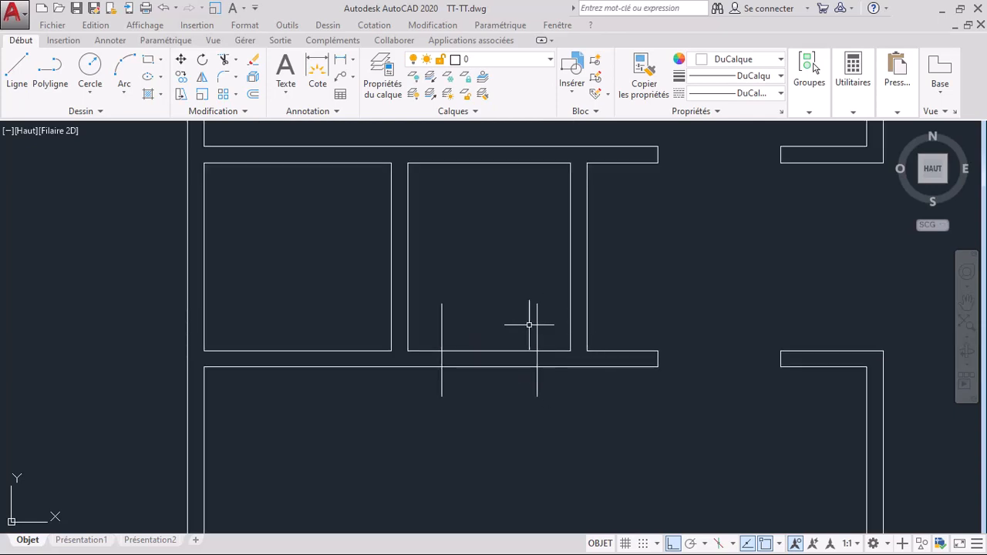
pyautogui.click(554, 330)
pyautogui.click(424, 300)
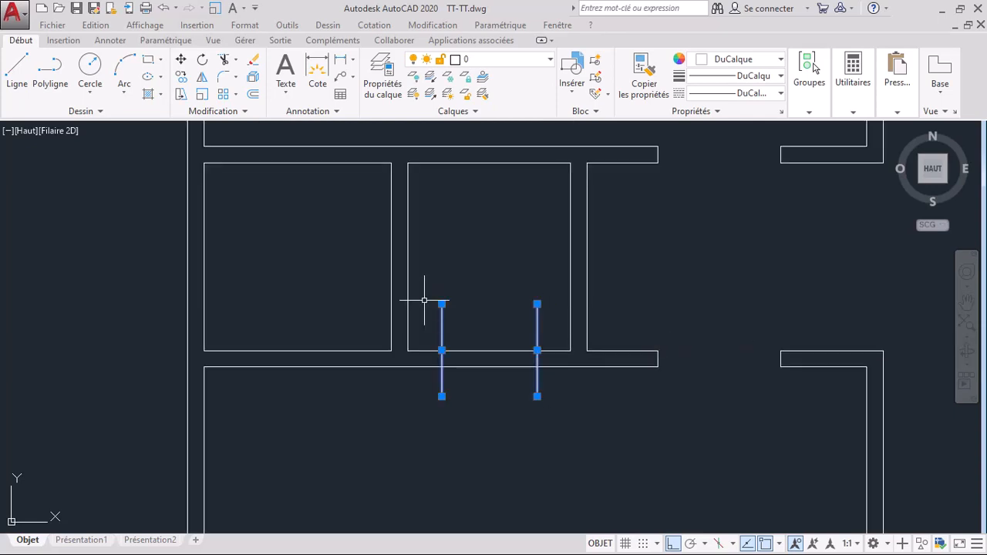
pyautogui.press('Delete')
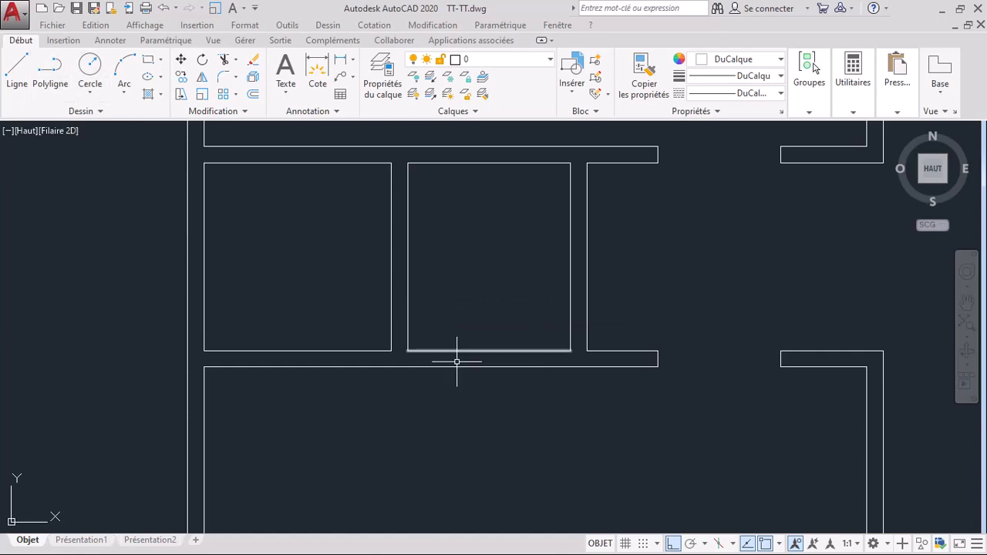
# Stretch the lower end of the middle small room's left wall line down to the bottom wall's outer face.
pyautogui.click(407, 326)
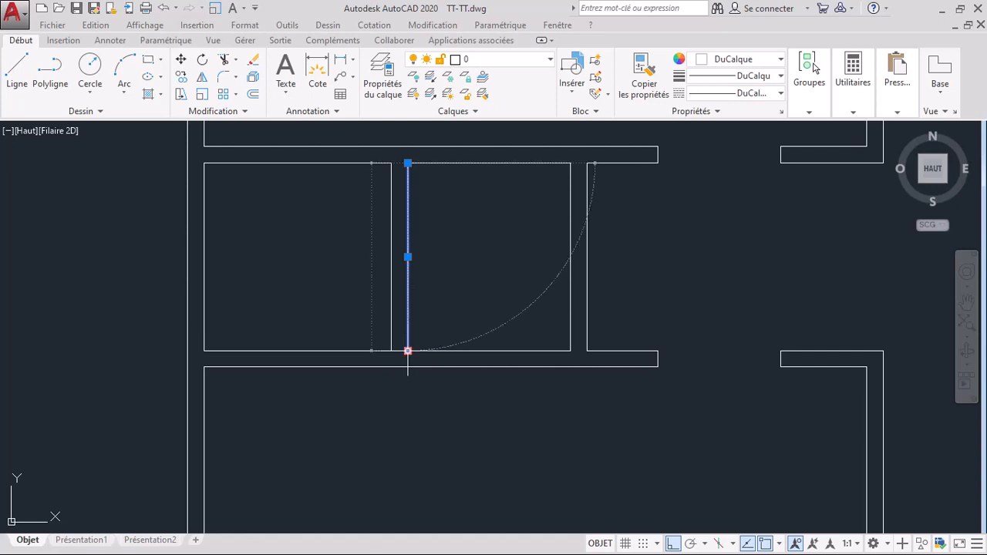
pyautogui.click(407, 350)
pyautogui.click(407, 367)
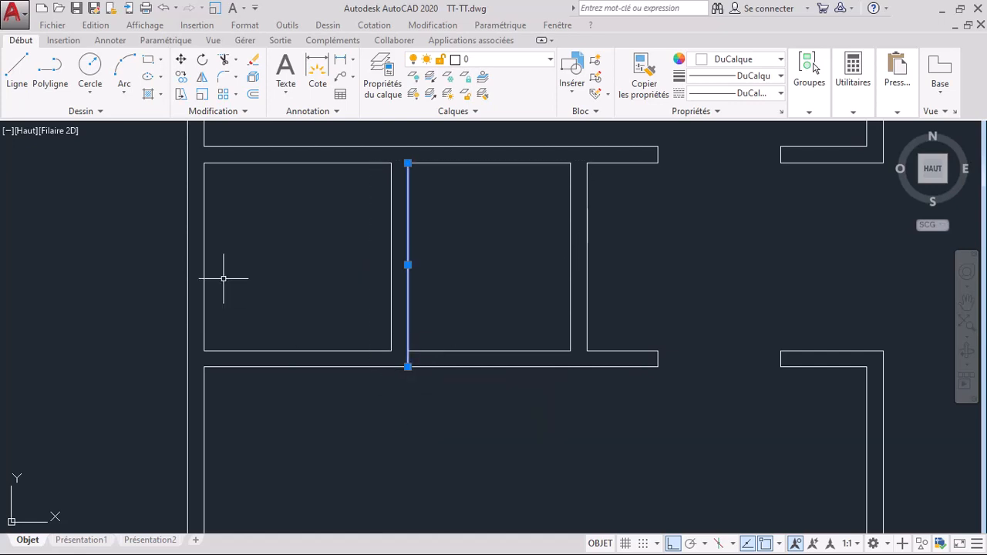
pyautogui.press('Escape')
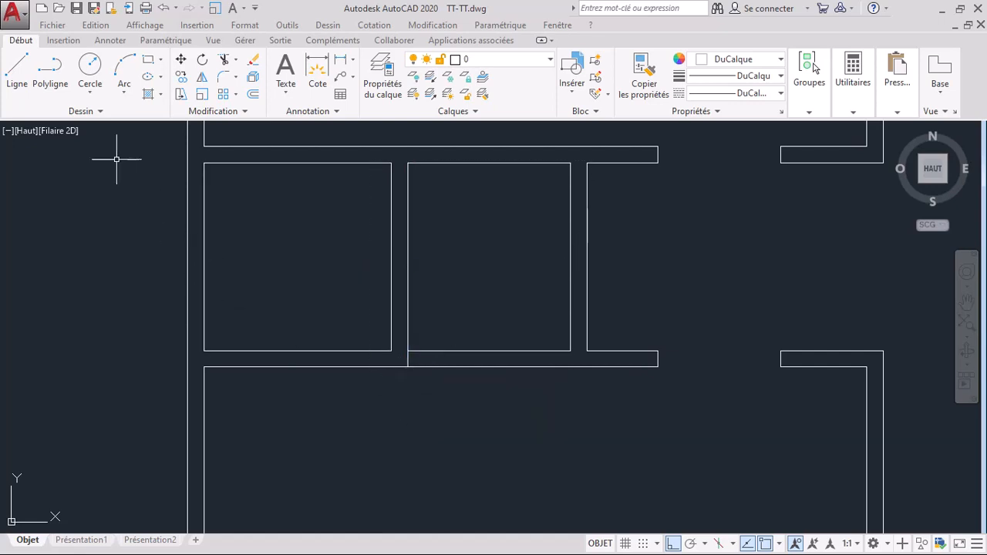
# Offset the middle small room's extended left wall line by 0.7 to the right to mark its door.
pyautogui.click(252, 95)
pyautogui.press('Return')
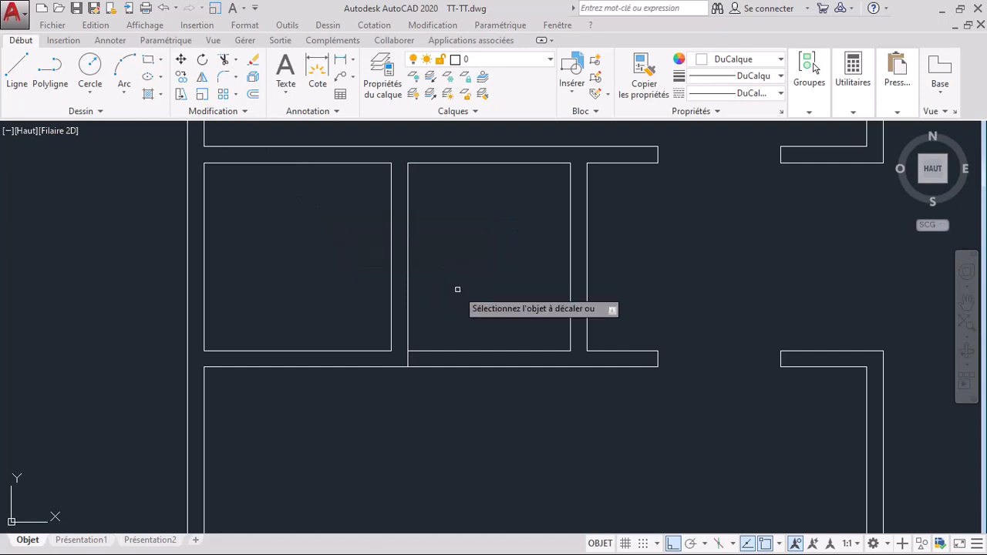
pyautogui.click(407, 273)
pyautogui.click(565, 333)
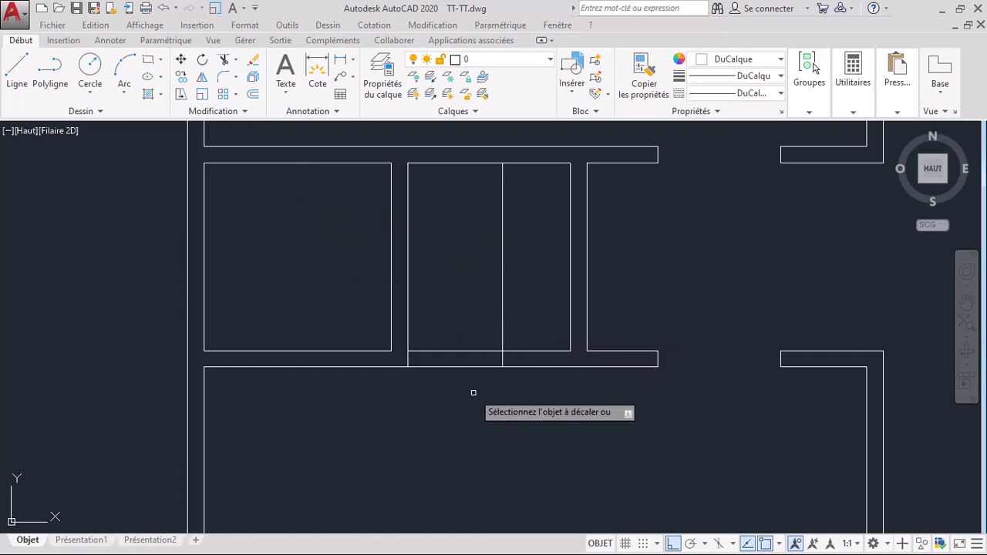
pyautogui.scroll(-2, 491, 456)
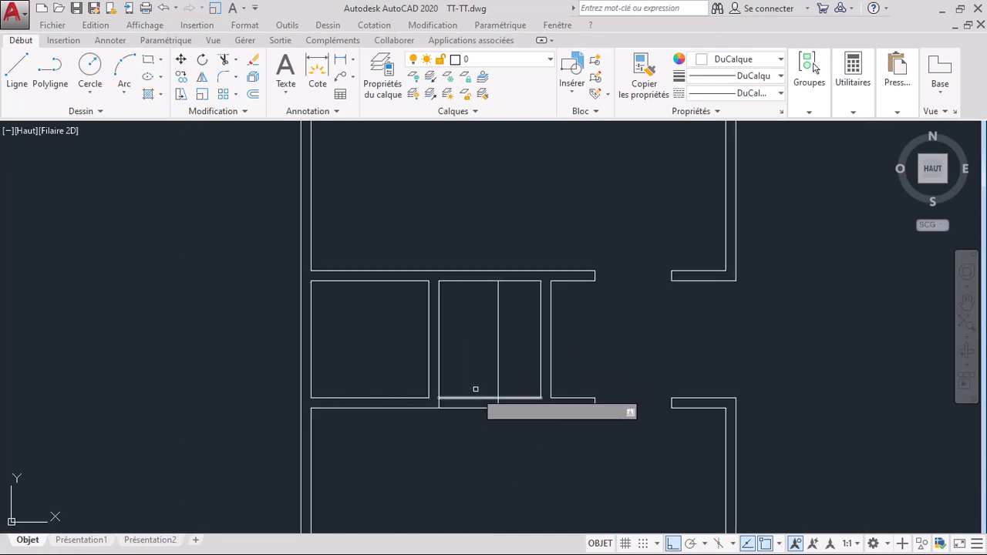
pyautogui.click(439, 332)
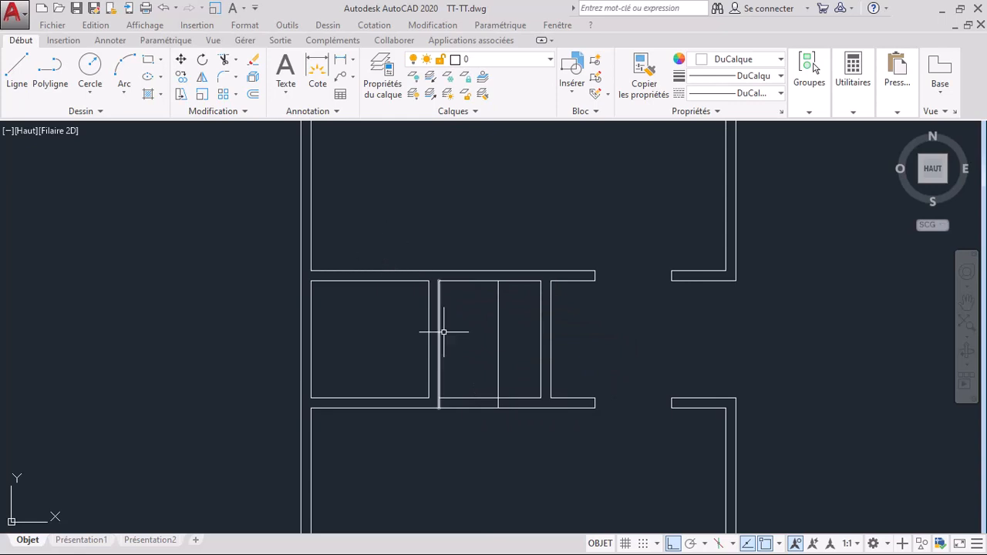
pyautogui.click(429, 298)
pyautogui.scroll(2, 433, 277)
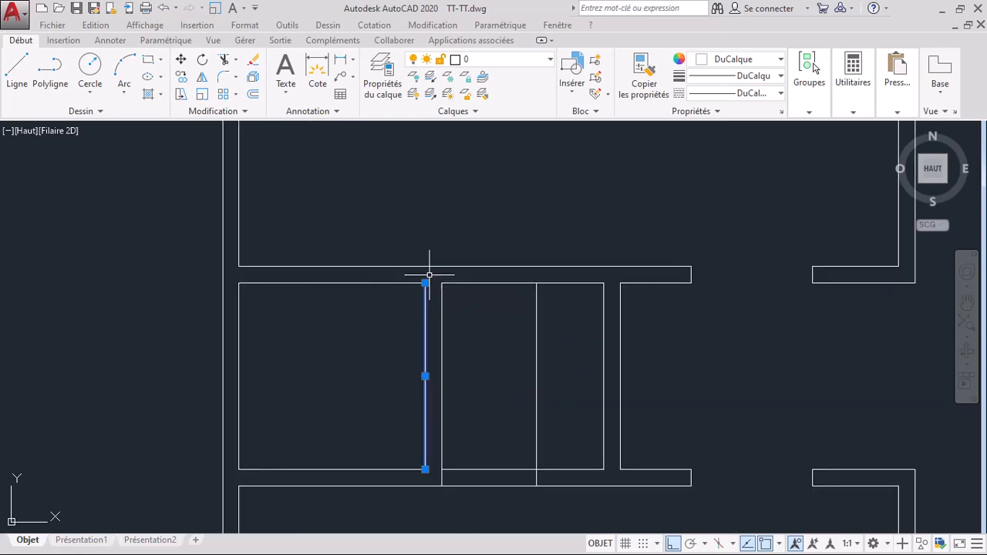
pyautogui.press('Escape')
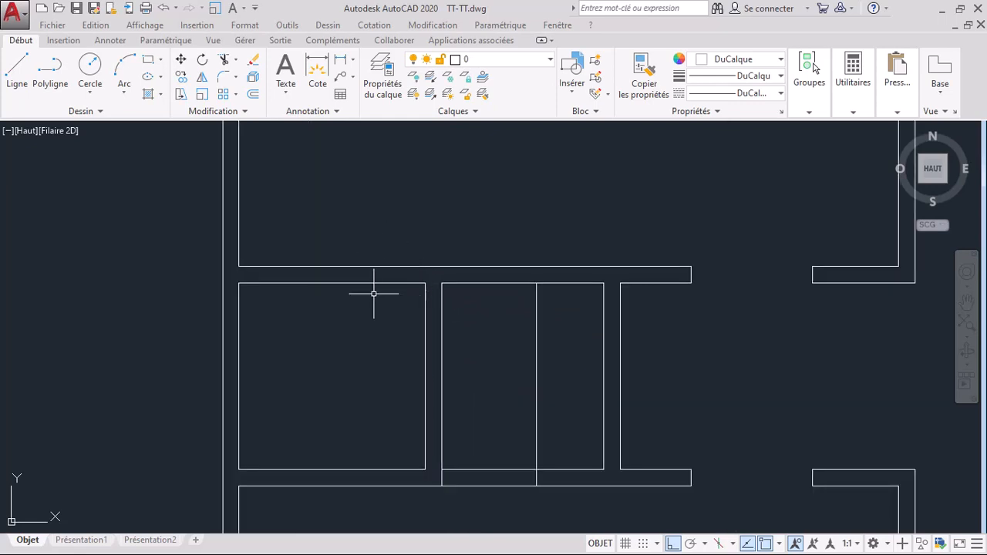
# Stretch the upper end of the left small room's left wall line up to the top wall's outer face.
pyautogui.click(238, 293)
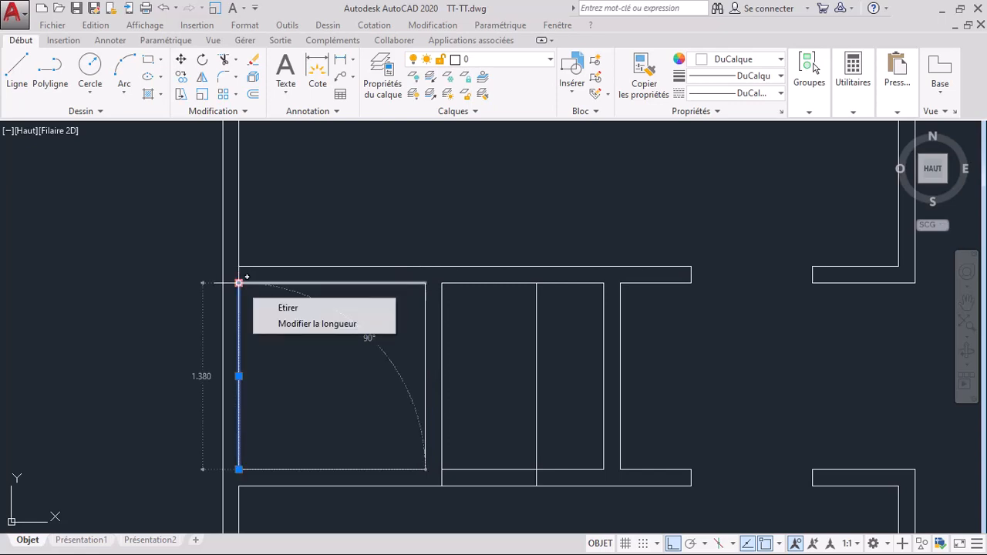
pyautogui.click(238, 283)
pyautogui.press('Escape')
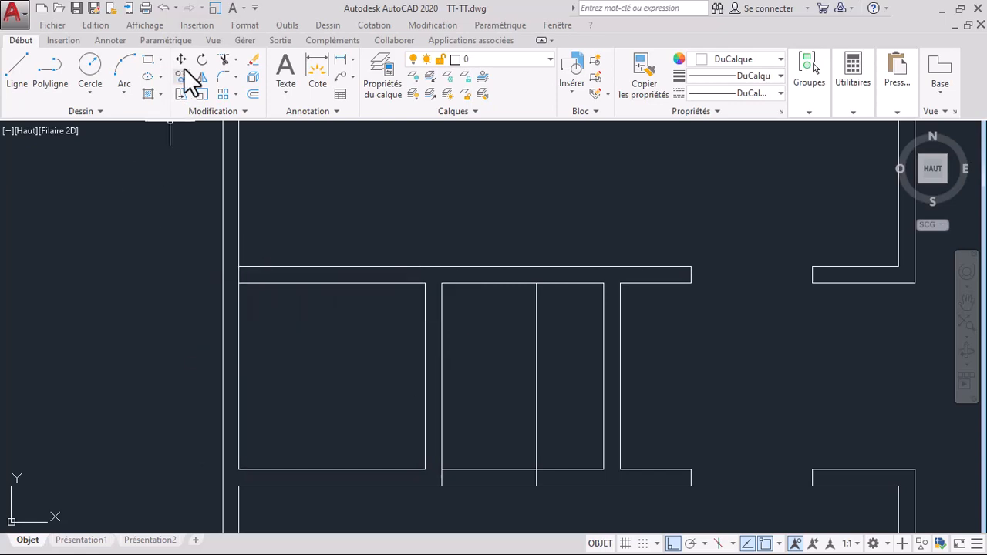
# Offset the left small room's extended left wall line by 0.7 to the right to mark its door.
pyautogui.click(255, 94)
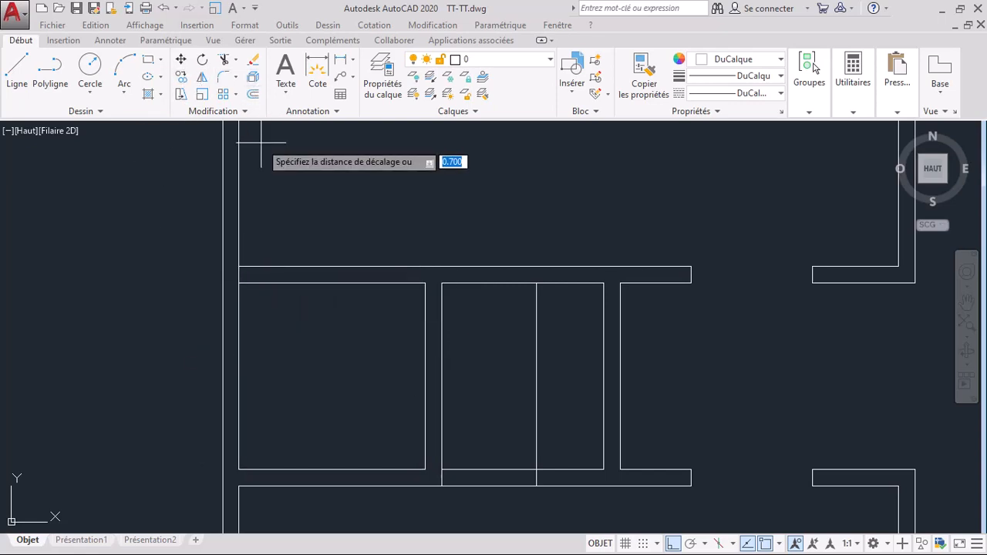
pyautogui.press('Return')
pyautogui.click(239, 331)
pyautogui.click(308, 328)
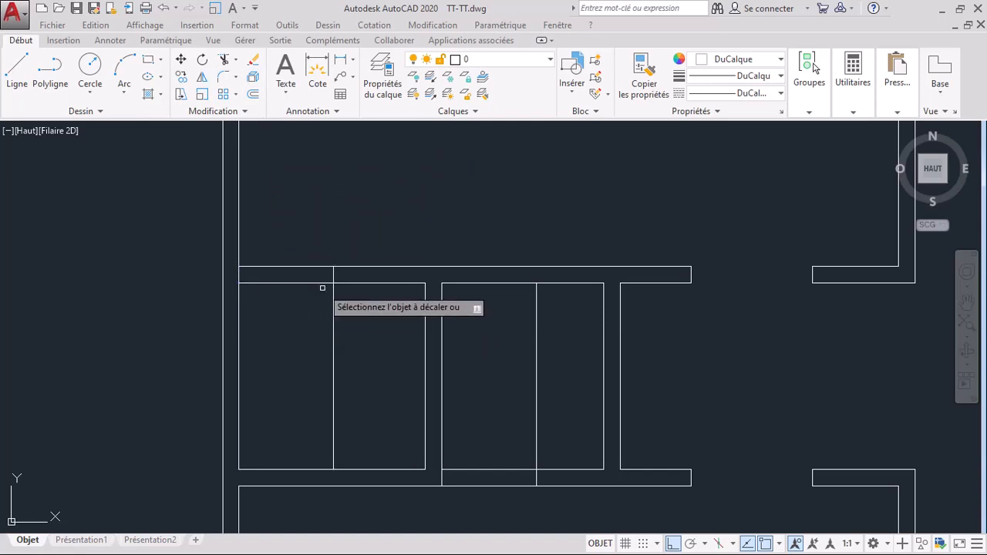
pyautogui.press('Escape')
# Trim the walls and marks to open both small rooms' doors, and delete the left small room's extended left wall line.
pyautogui.scroll(-2, 333, 270)
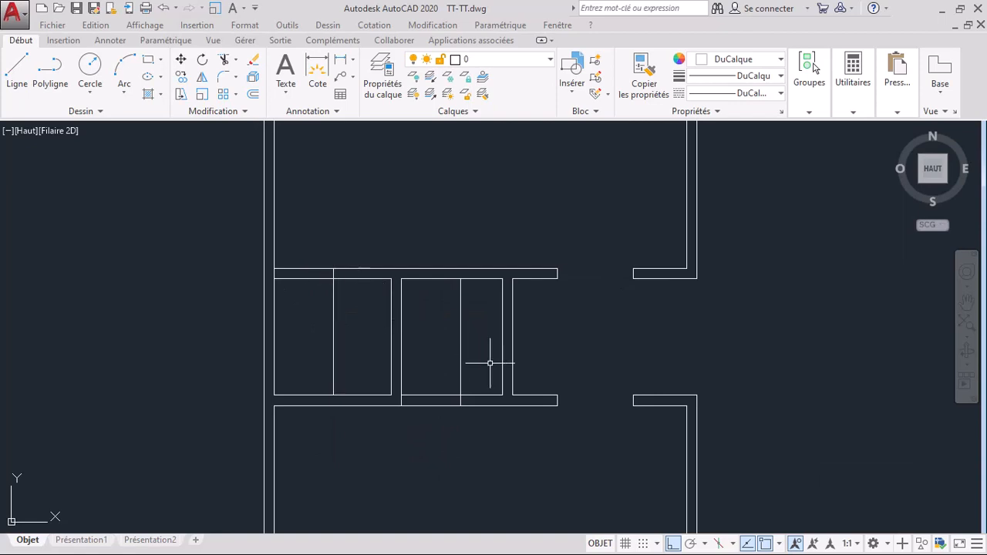
pyautogui.moveTo(592, 458); pyautogui.dragTo(259, 263)
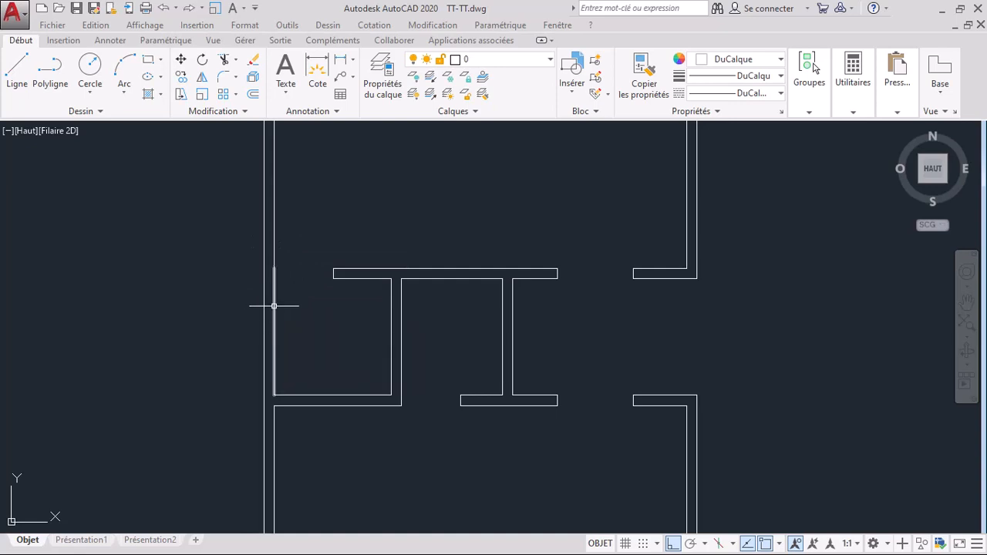
pyautogui.press('Delete')
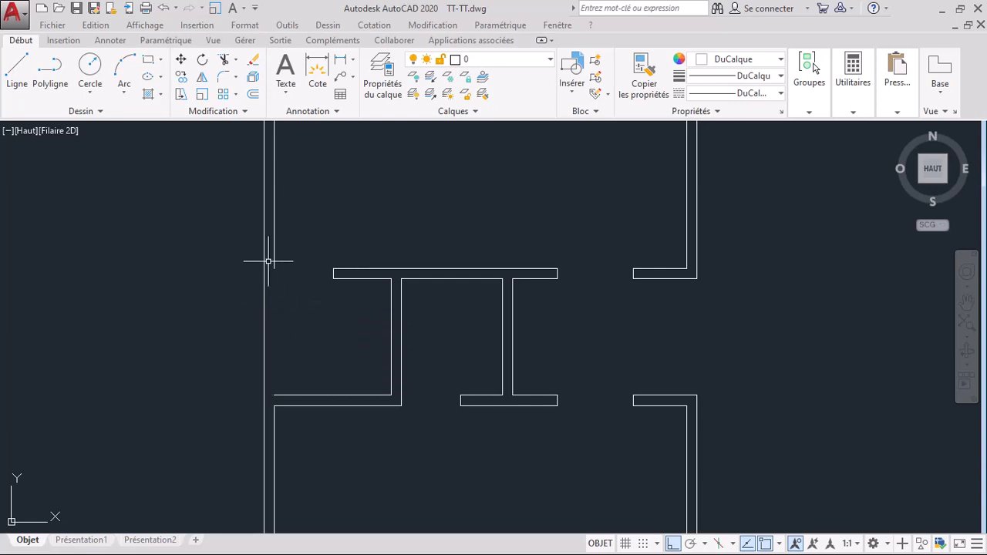
# Stretch the lower end of the left outer wall's inner line down to the left small room's bottom wall.
pyautogui.click(274, 265)
pyautogui.click(273, 268)
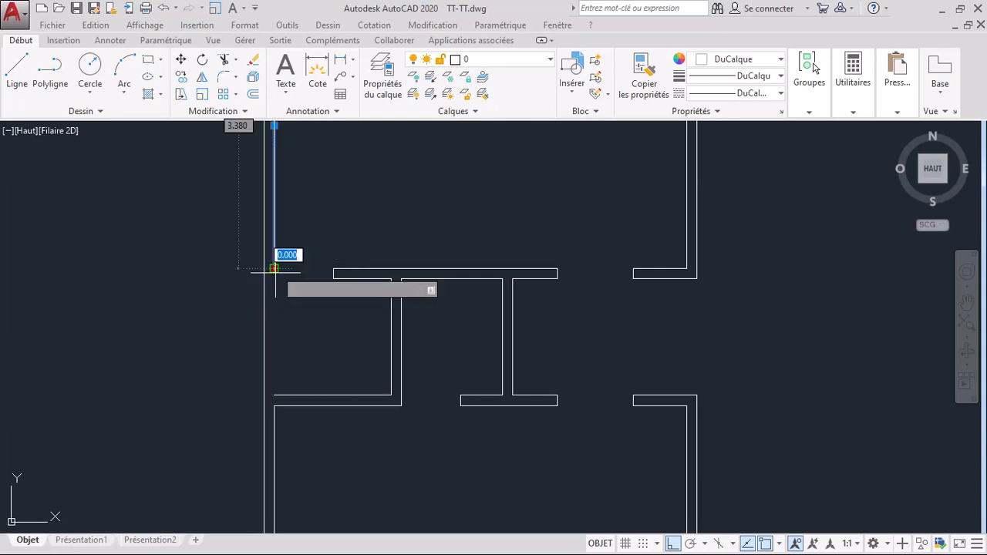
pyautogui.click(275, 395)
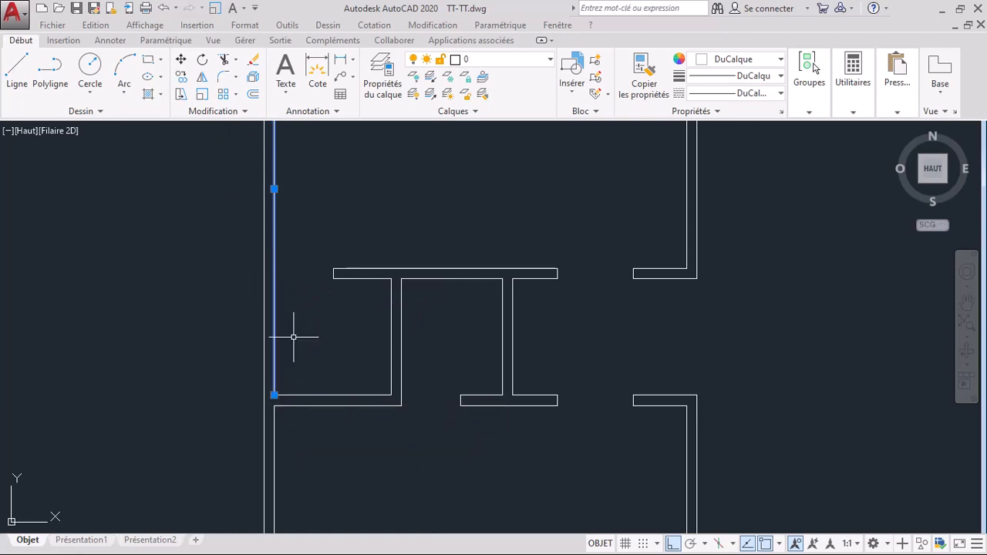
pyautogui.press('Escape')
# Draw a short vertical line across the upper-left room's top wall to mark one side of an opening.
pyautogui.scroll(-2, 300, 334)
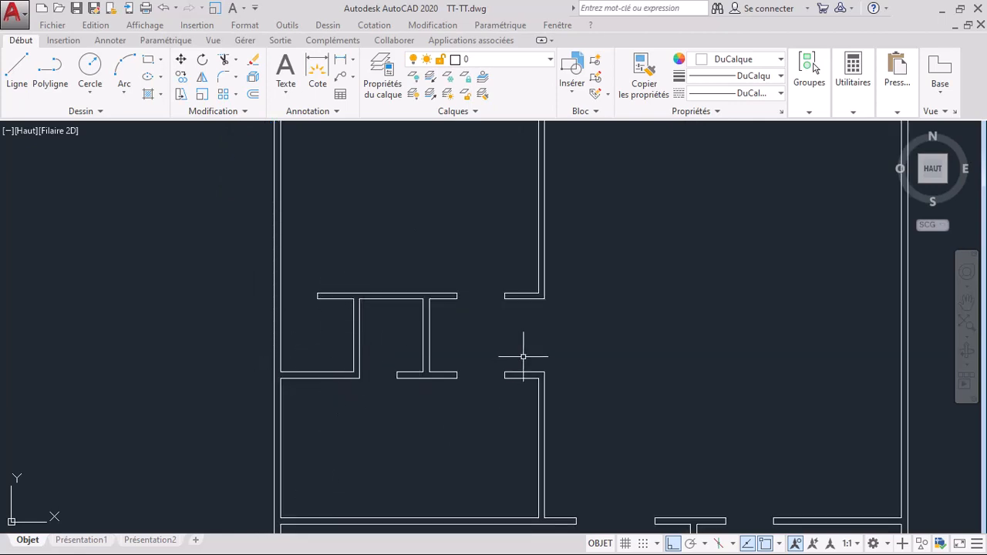
pyautogui.scroll(-2, 677, 137)
pyautogui.scroll(-2, 520, 344)
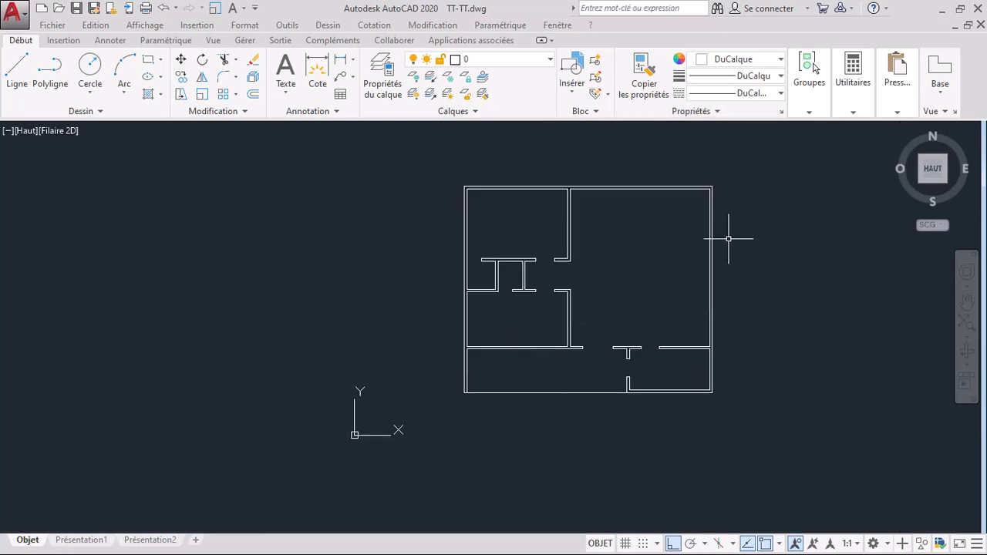
pyautogui.scroll(2, 729, 235)
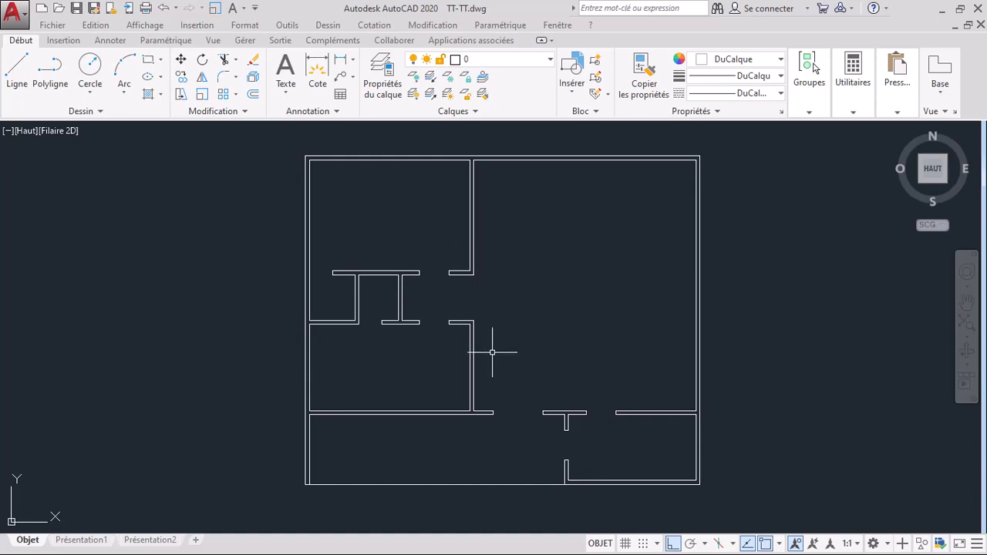
pyautogui.click(17, 69)
pyautogui.scroll(-2, 402, 237)
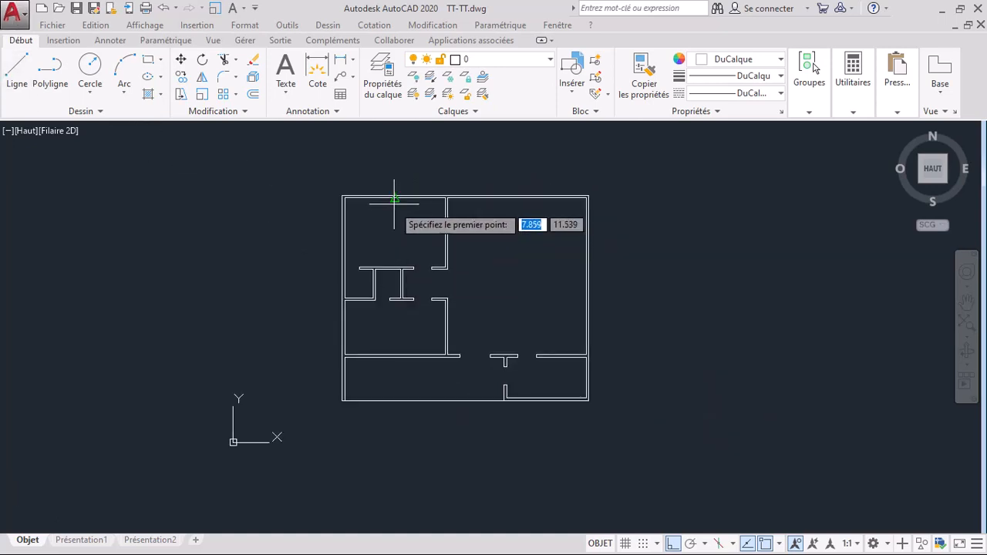
pyautogui.scroll(4, 392, 199)
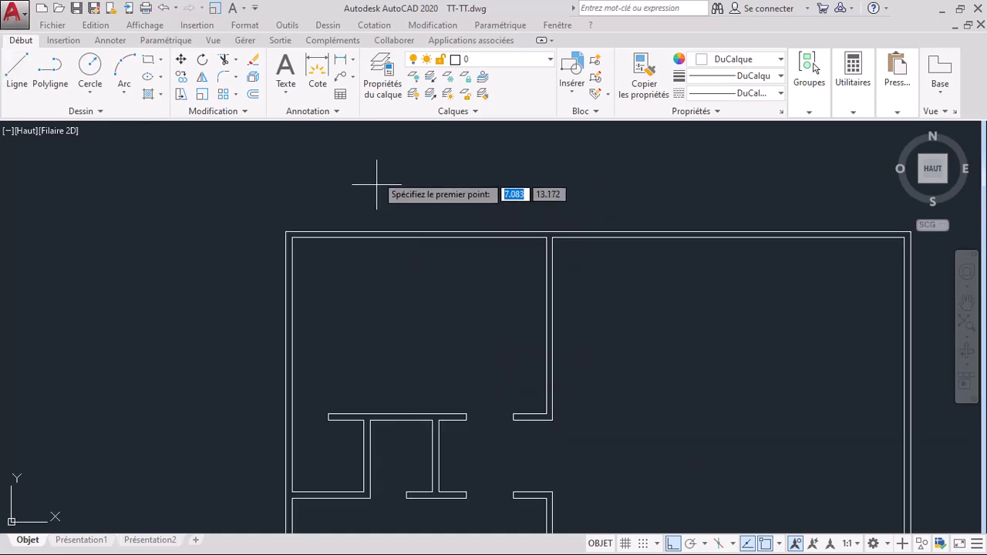
pyautogui.click(341, 216)
pyautogui.press('Escape')
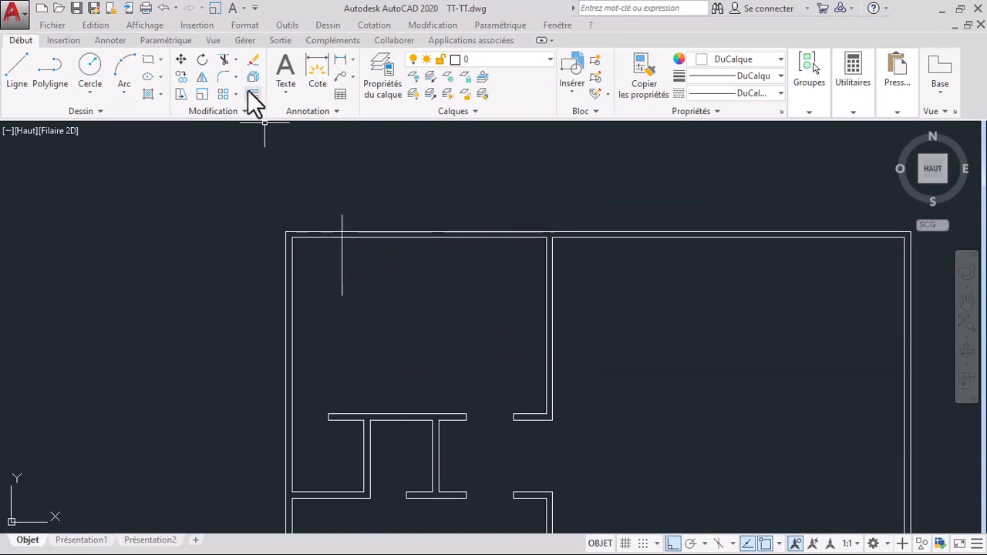
# Offset the vertical mark on the upper-left room's top wall by 1.2 to the right.
pyautogui.click(249, 97)
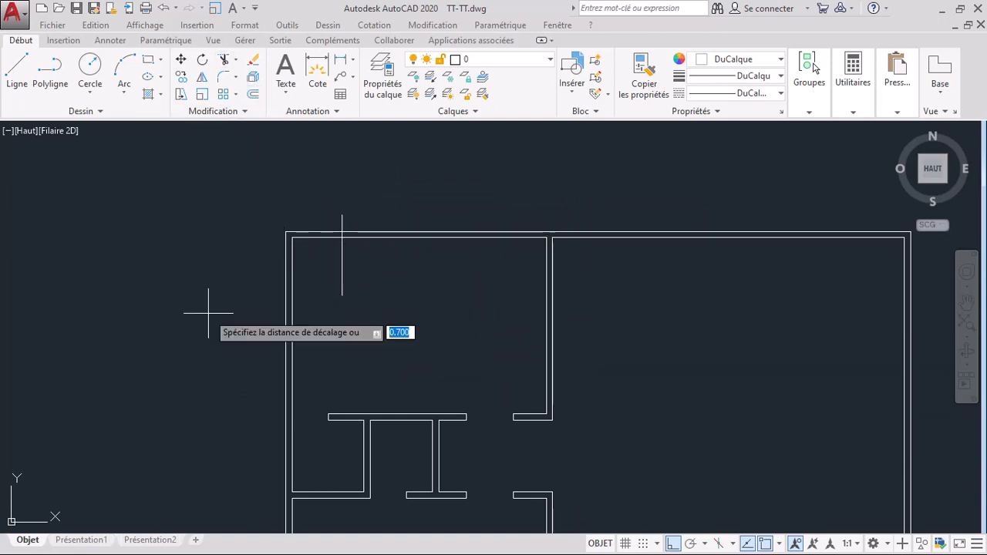
pyautogui.write('1.2')
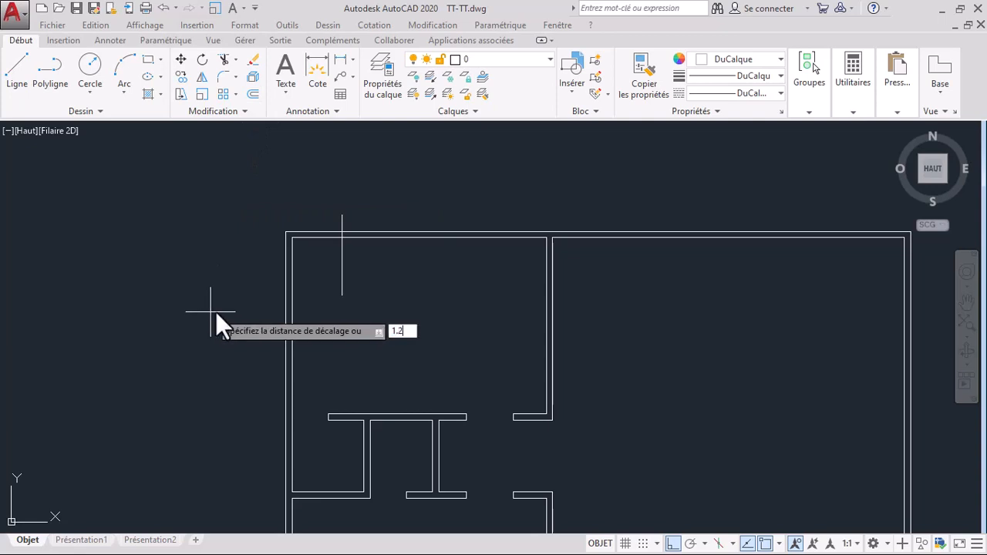
pyautogui.press('Return')
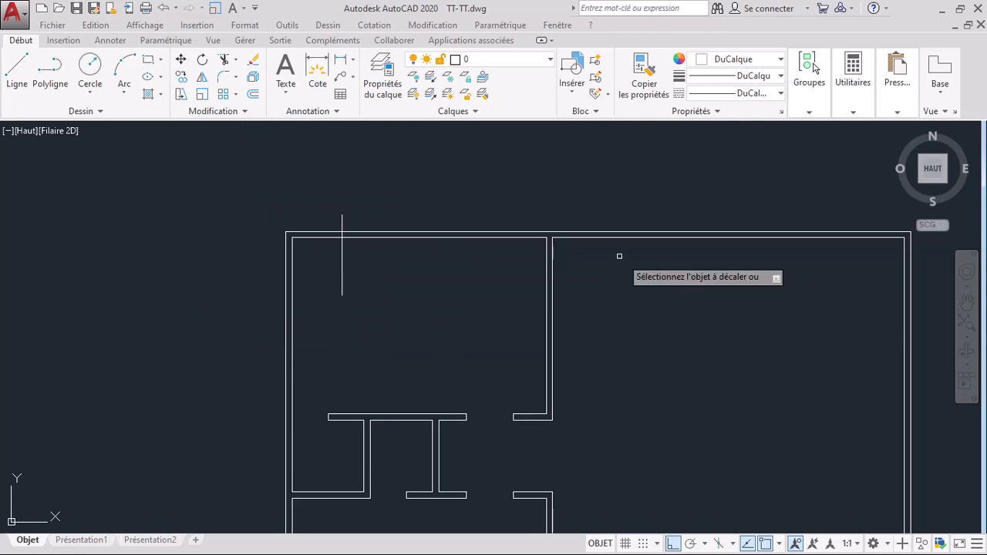
pyautogui.click(342, 279)
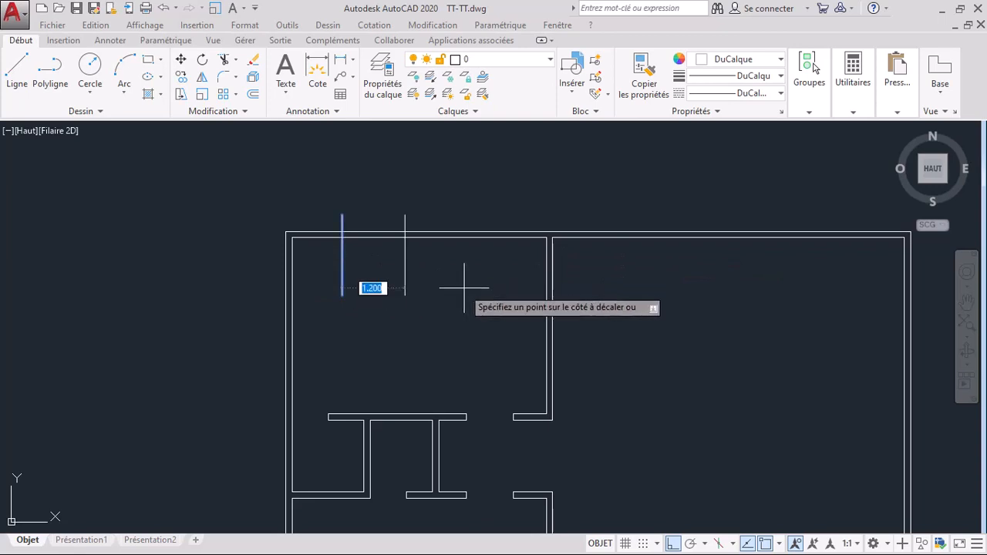
pyautogui.click(472, 284)
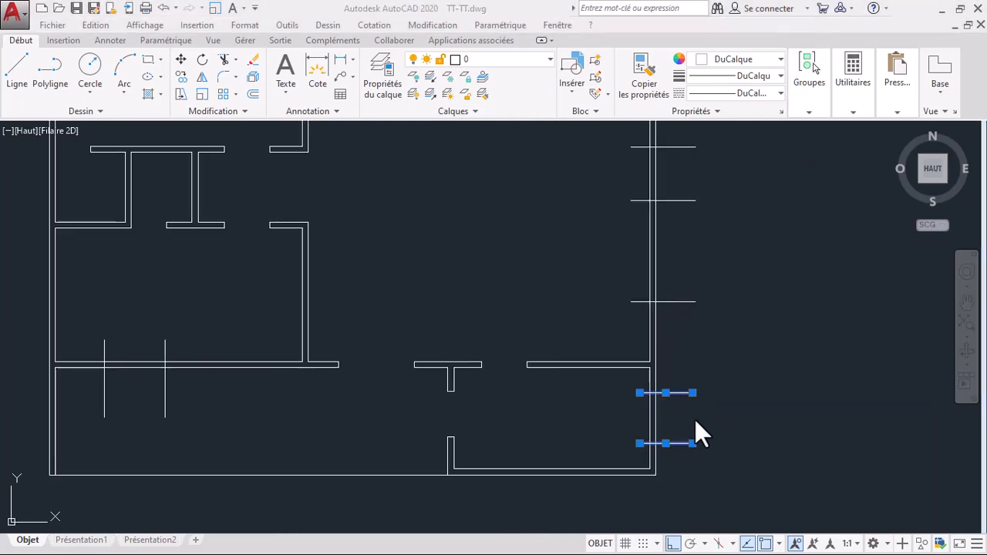
pyautogui.scroll(-5, 697, 422)
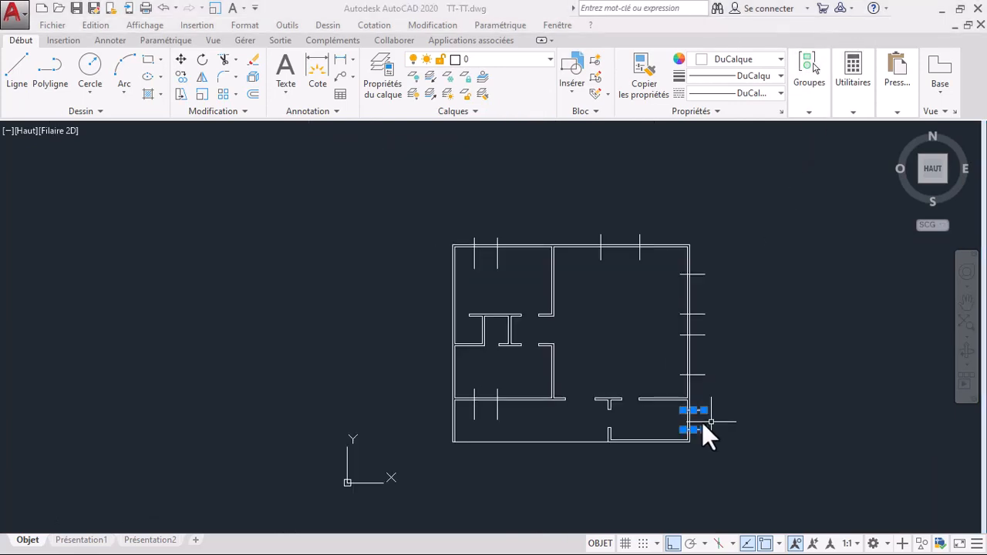
pyautogui.scroll(5, 718, 423)
pyautogui.scroll(2, 717, 423)
pyautogui.scroll(-2, 624, 355)
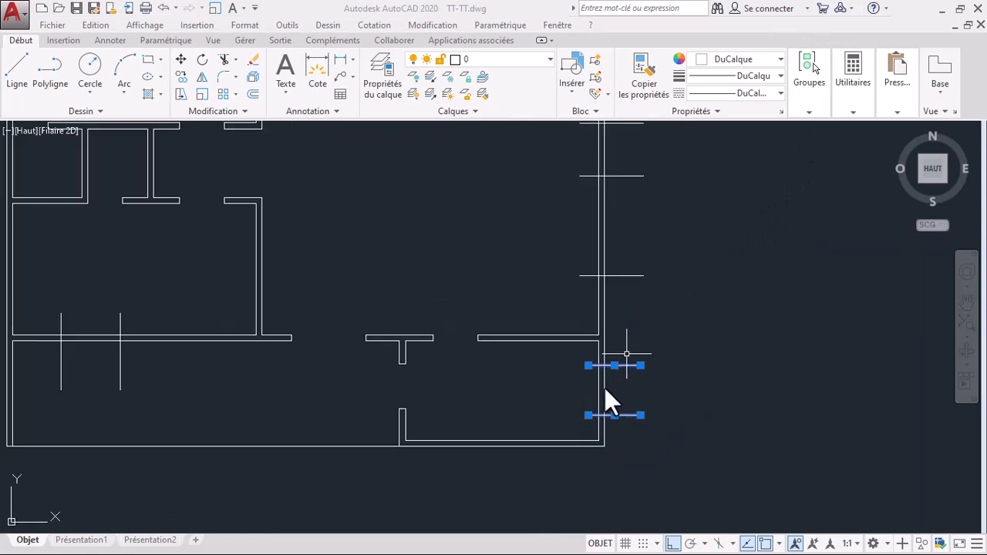
pyautogui.scroll(-2, 634, 364)
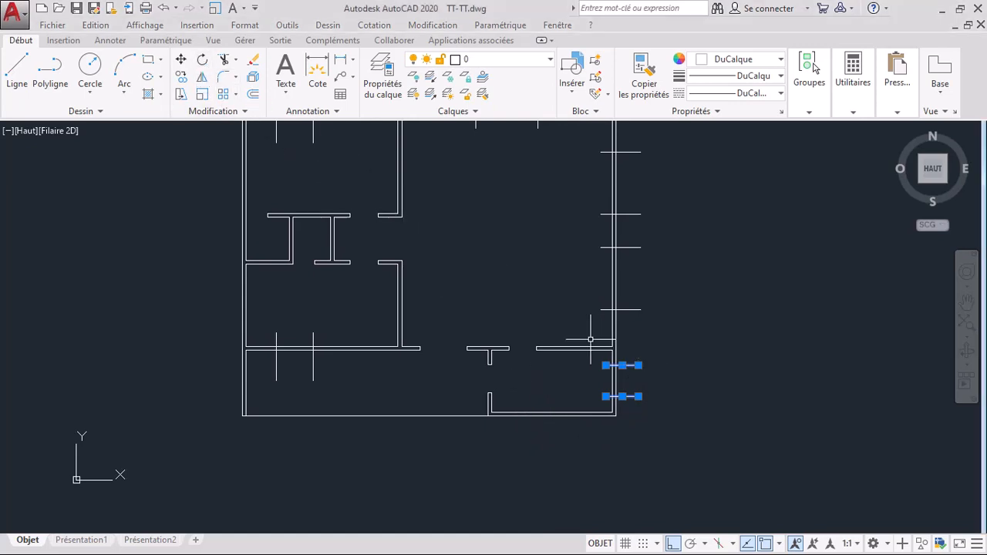
pyautogui.click(202, 61)
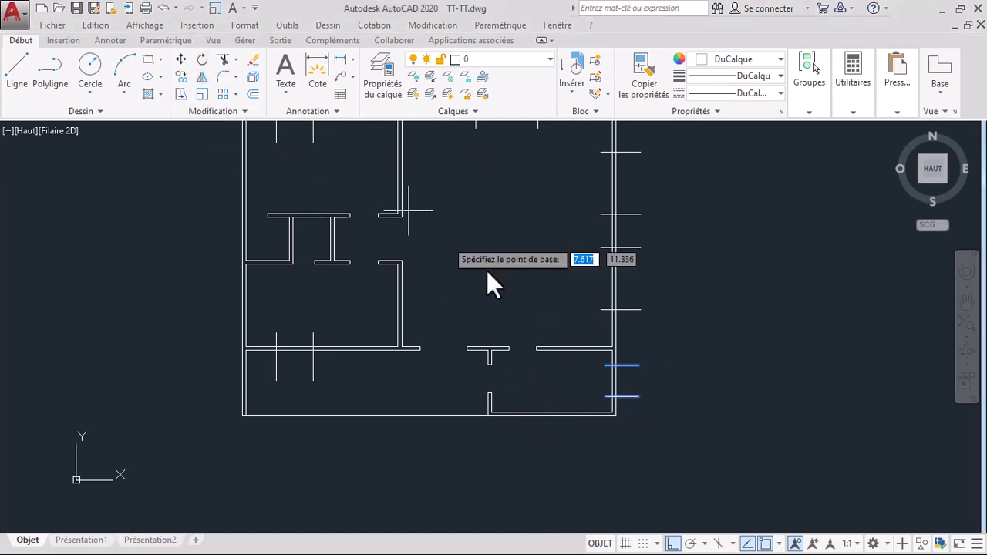
pyautogui.click(638, 365)
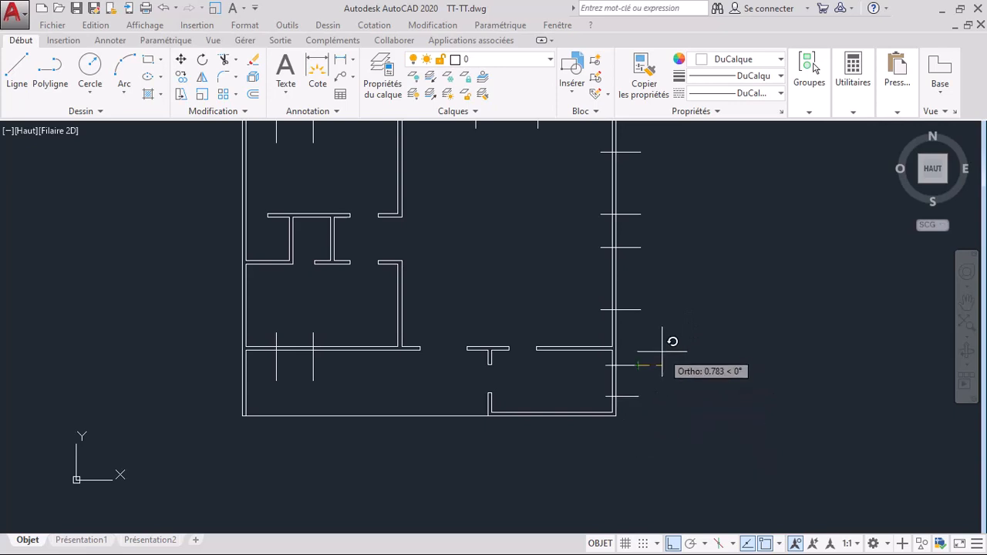
pyautogui.click(679, 405)
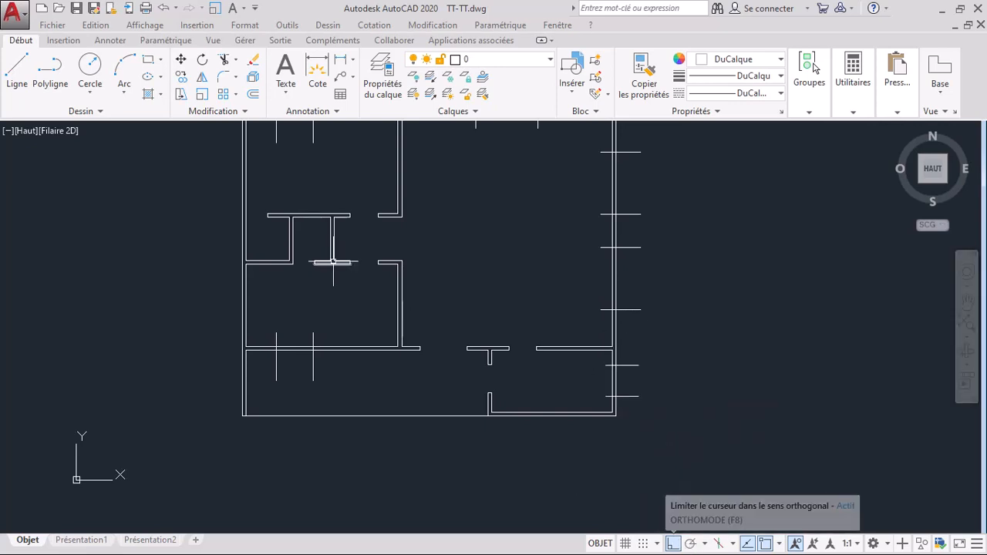
# Copy the two horizontal marks on the lower-right room's right wall horizontally to the left, into the room.
pyautogui.click(643, 407)
pyautogui.click(623, 333)
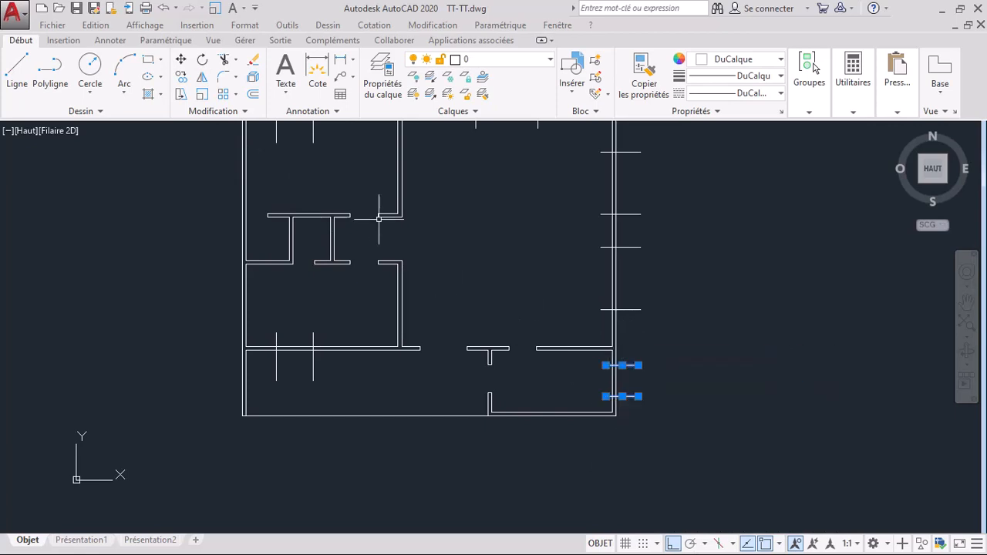
pyautogui.click(180, 78)
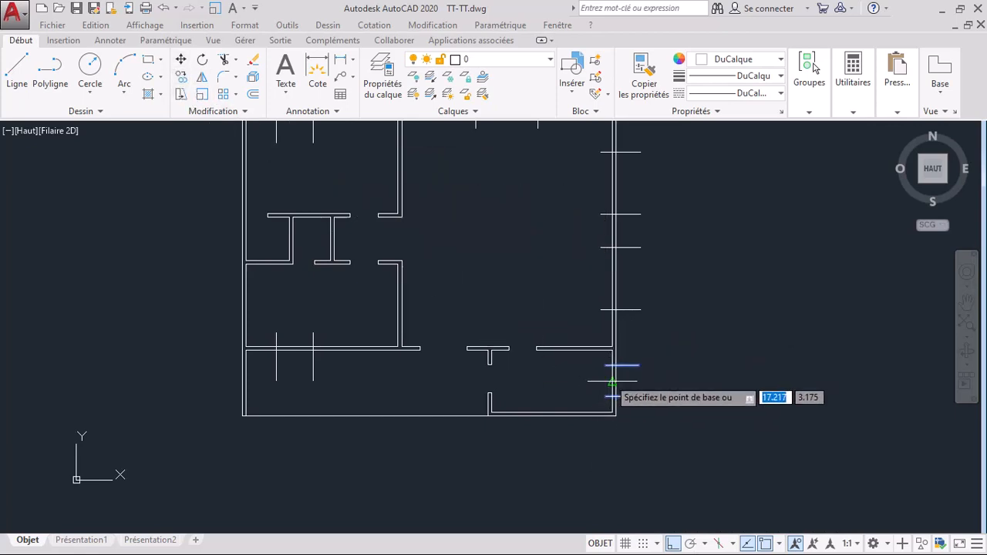
pyautogui.click(606, 396)
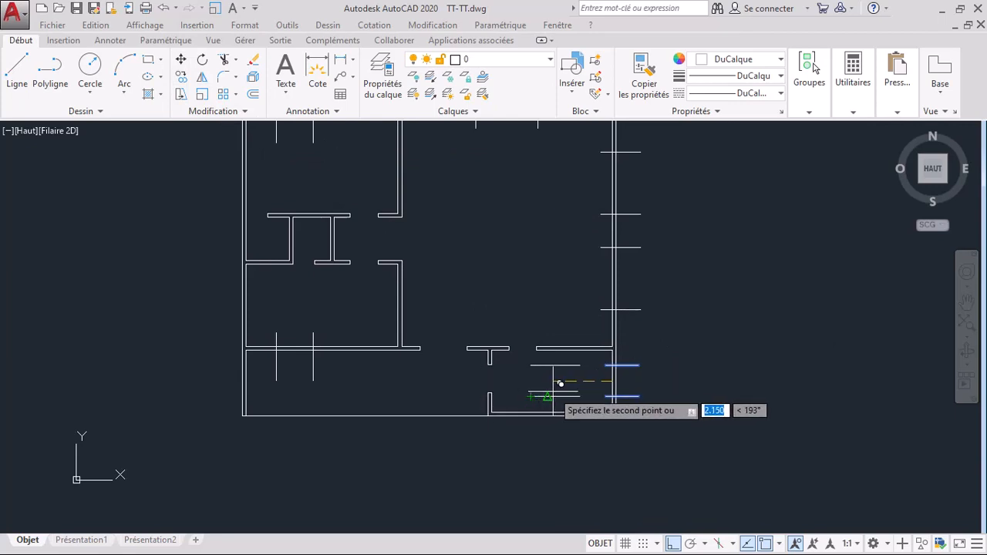
pyautogui.click(538, 396)
pyautogui.press('Return')
# Rotate the two copied marks 270° about the upper mark's right end to make them vertical.
pyautogui.click(570, 402)
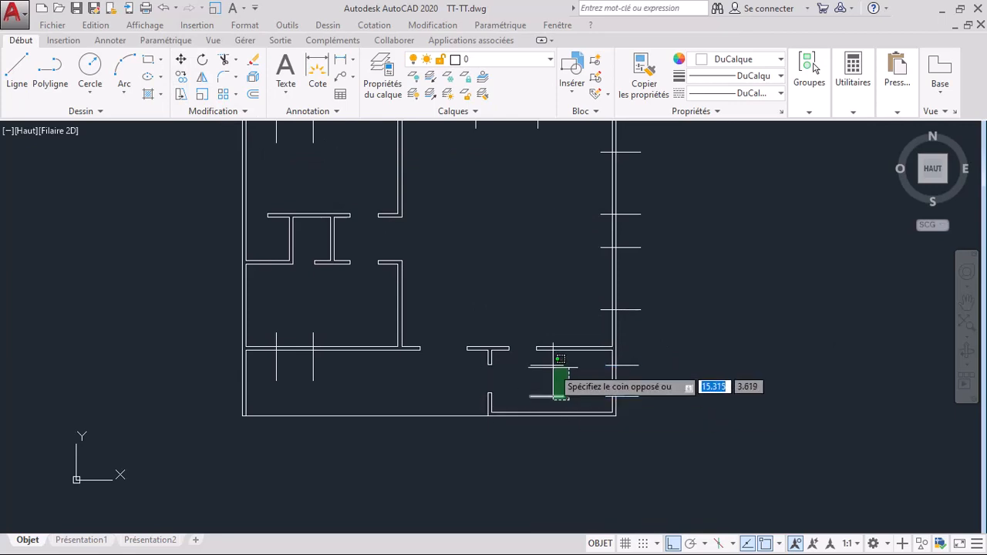
pyautogui.click(526, 349)
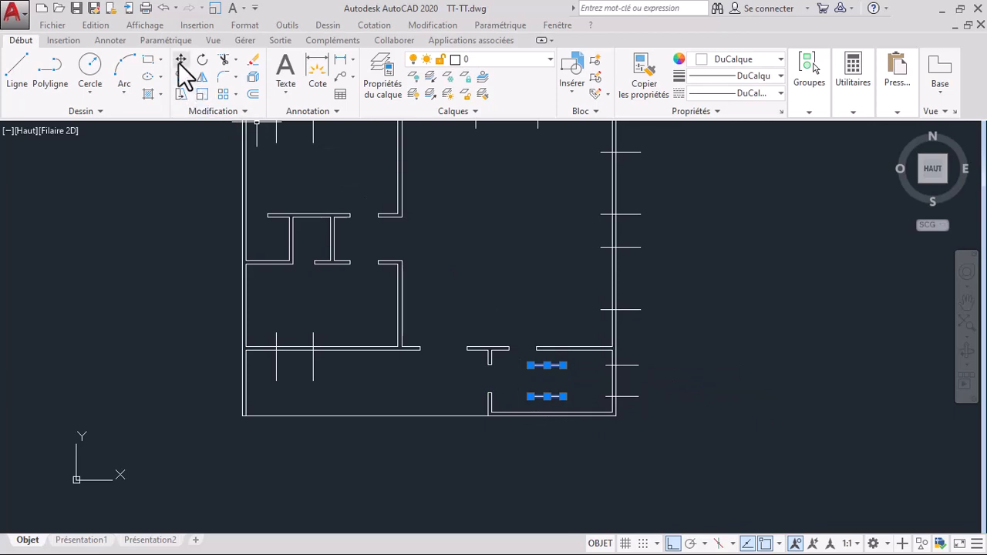
pyautogui.click(202, 59)
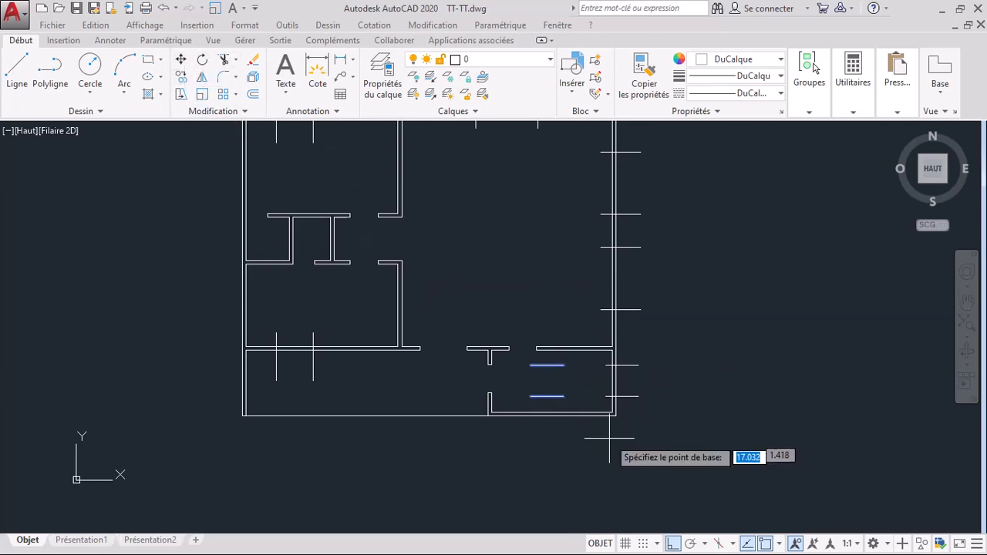
pyautogui.click(563, 365)
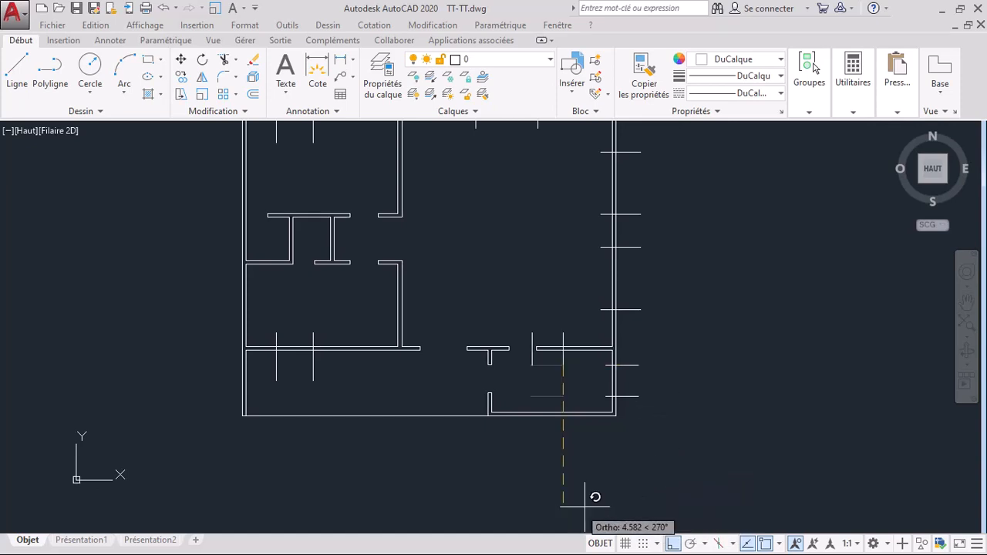
pyautogui.click(672, 543)
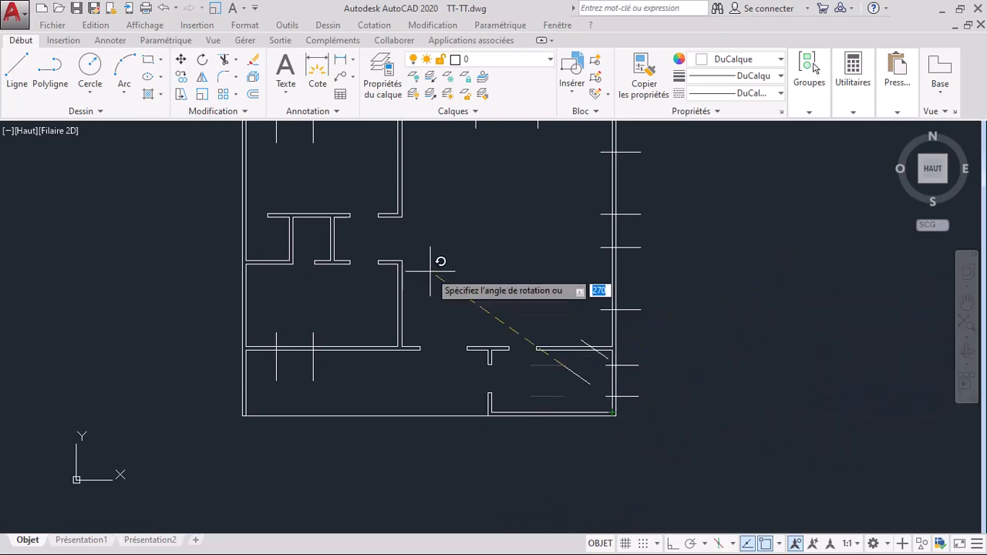
pyautogui.click(673, 543)
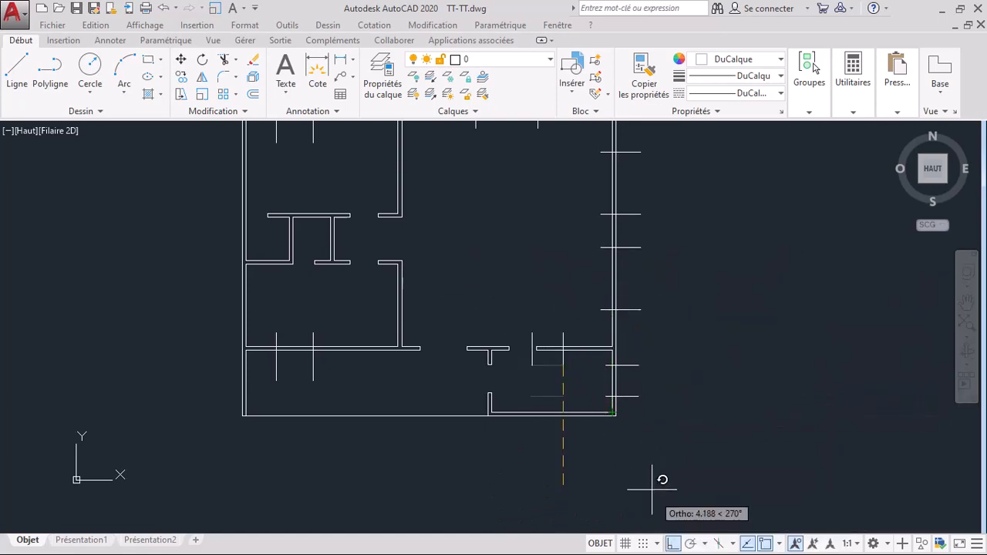
pyautogui.click(606, 414)
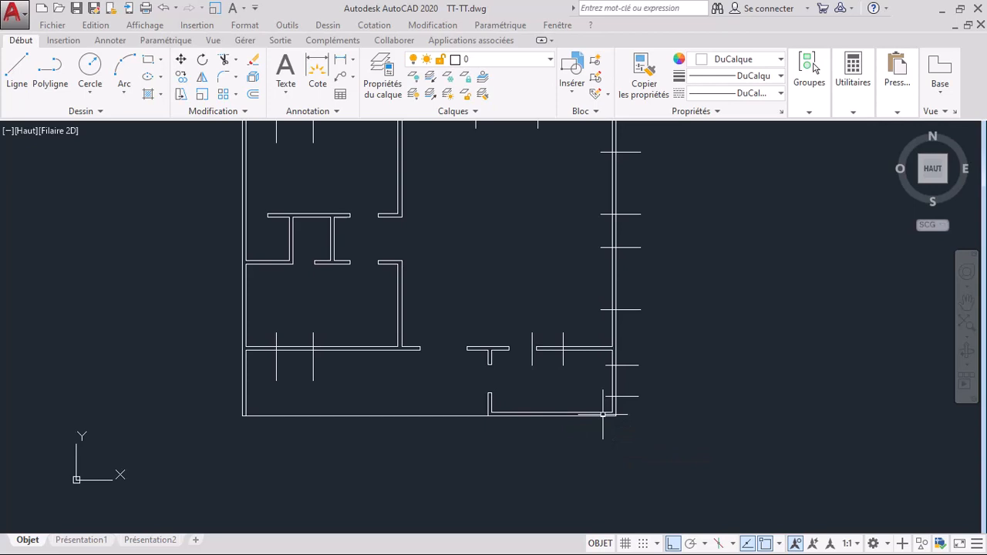
# Copy the two vertical marks straight down so they cross the lower-right room's bottom wall.
pyautogui.click(577, 340)
pyautogui.click(530, 320)
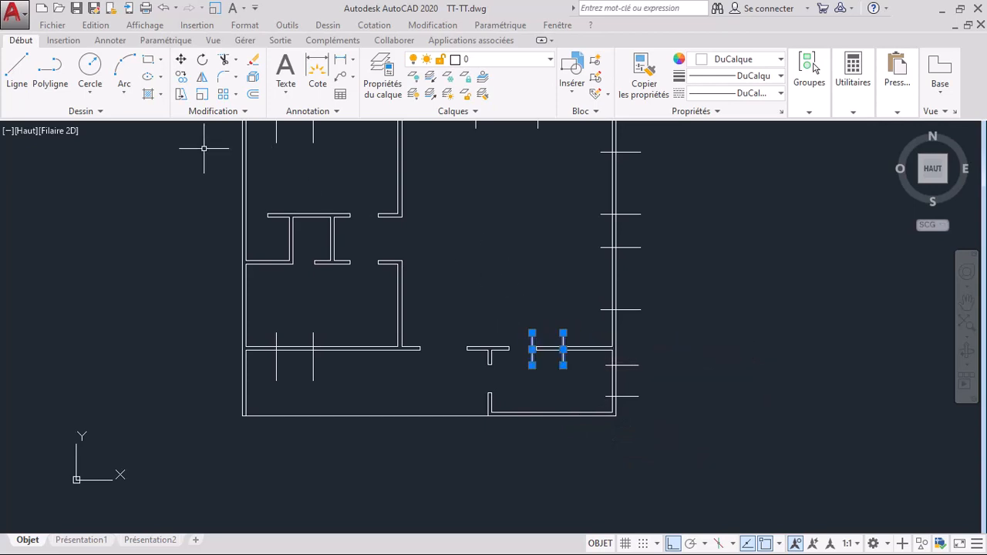
pyautogui.click(181, 78)
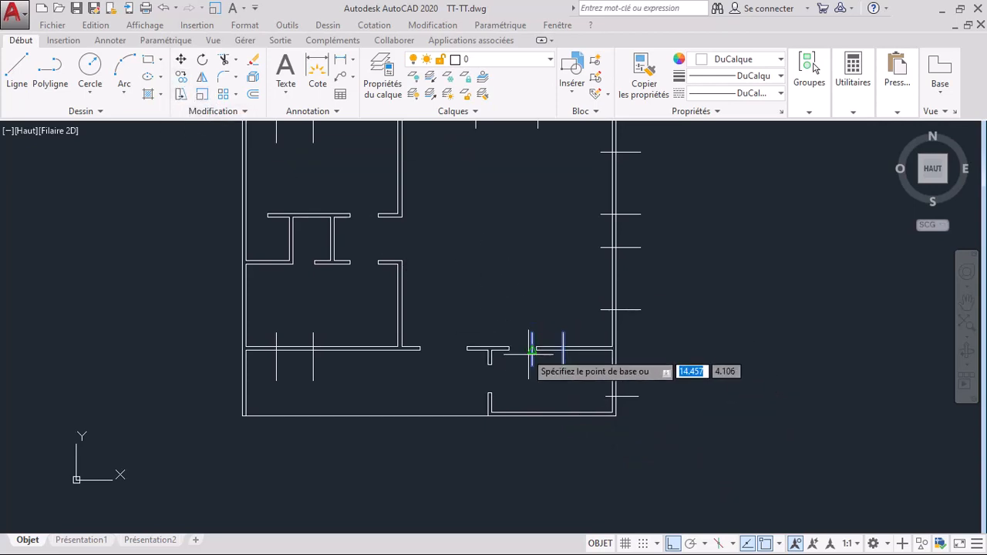
pyautogui.click(549, 366)
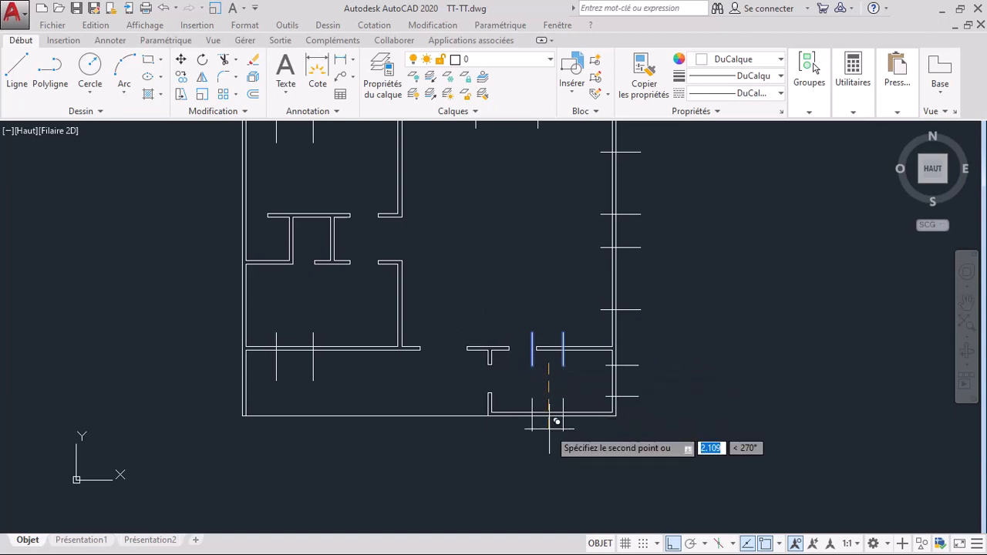
pyautogui.press('Escape')
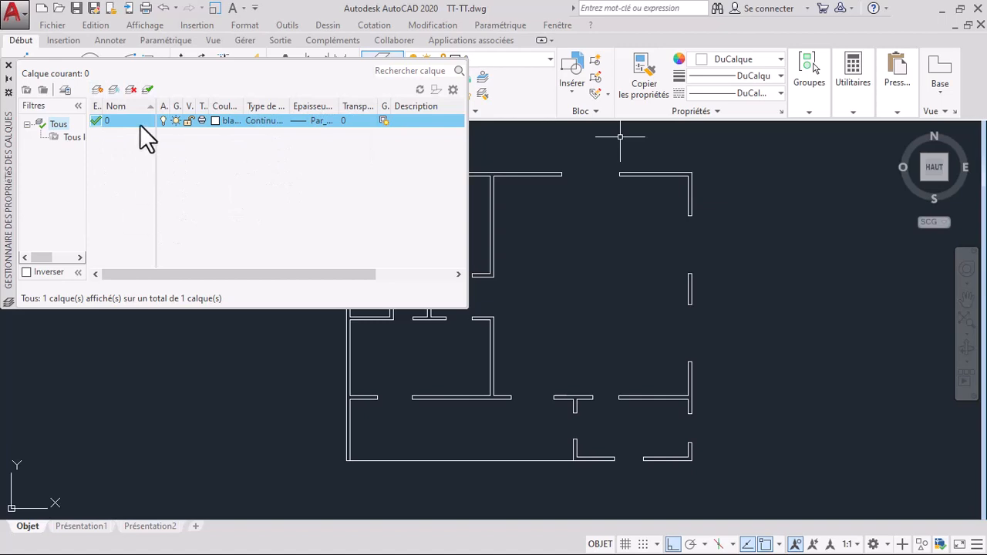
# Create a new layer that is frozen in all viewports and name it MUR.
pyautogui.click(113, 91)
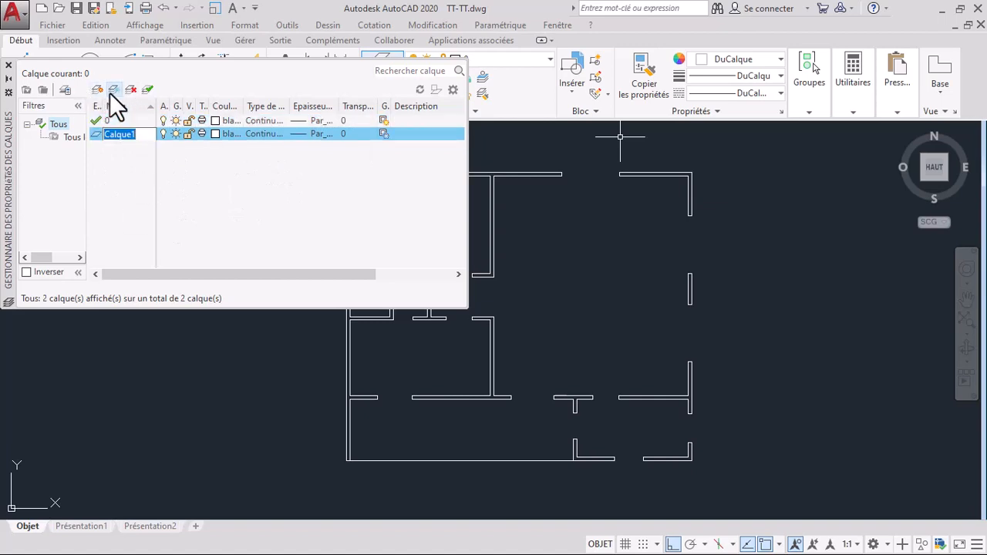
pyautogui.press('BackSpace')
pyautogui.write('MUR')
pyautogui.press('Return')
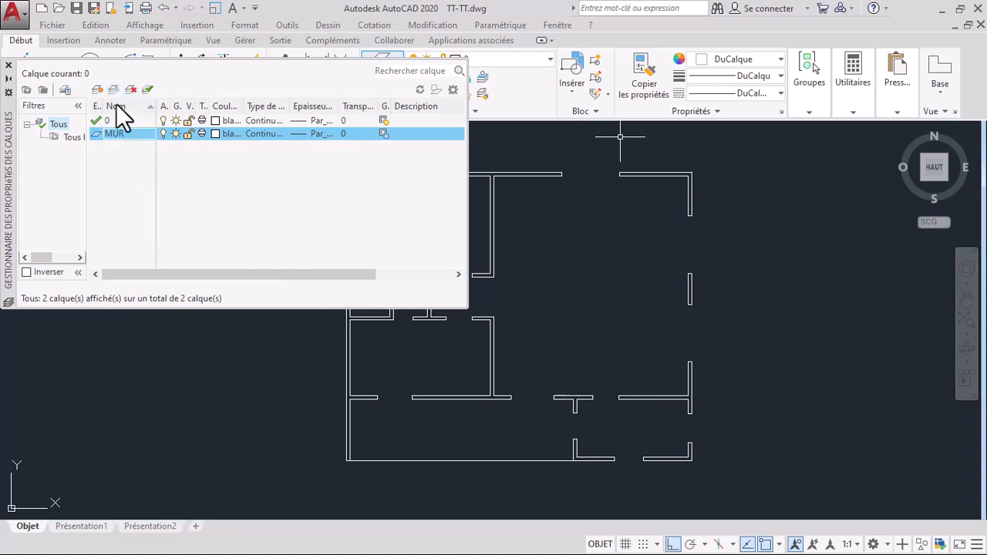
# Create a new layer that is frozen in all viewports and name it Baie.
pyautogui.click(113, 90)
pyautogui.press('BackSpace')
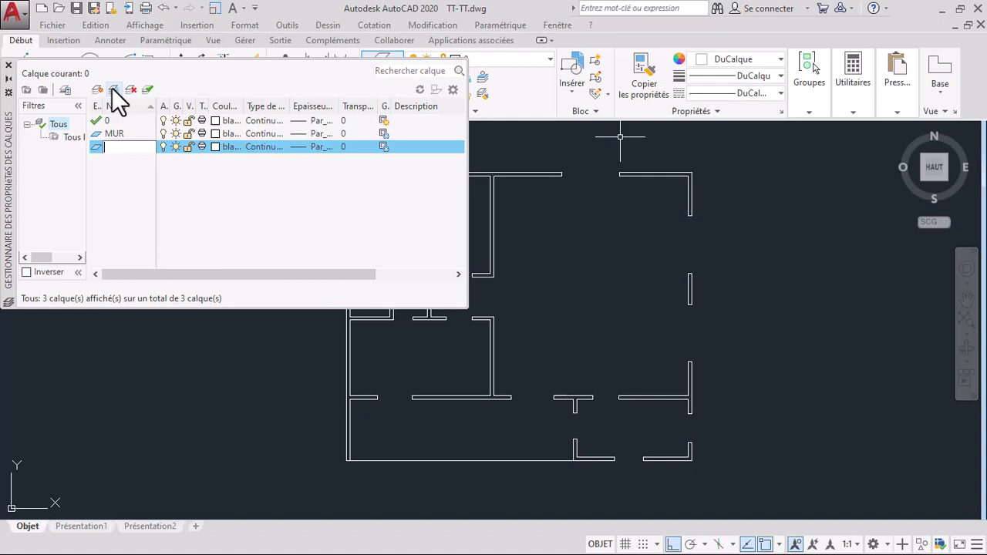
pyautogui.write('Bai')
pyautogui.write('e')
pyautogui.press('Return')
# Create two more layers frozen in all viewports, named Linteaux and Terrasse.
pyautogui.click(112, 97)
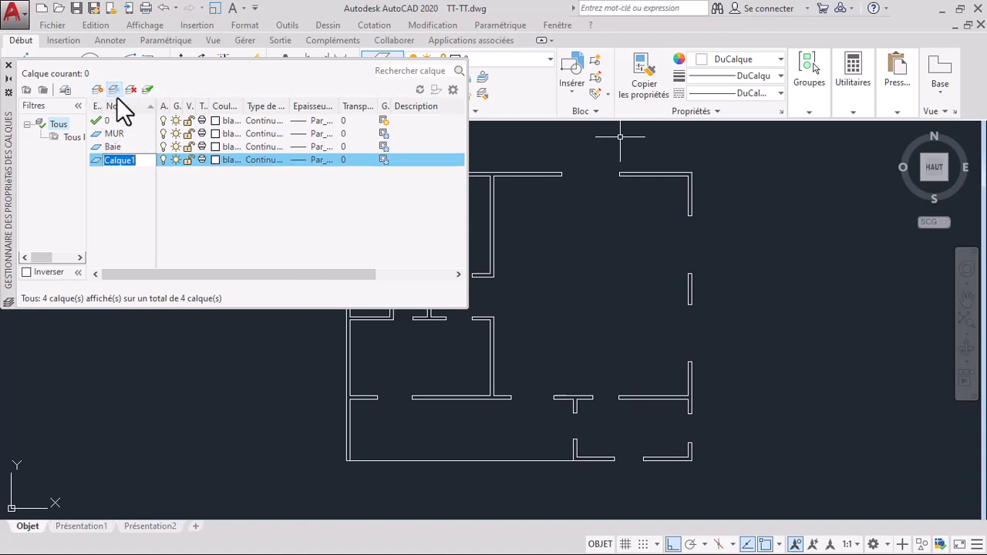
pyautogui.press('BackSpace')
pyautogui.write('Linteaux')
pyautogui.press('Return')
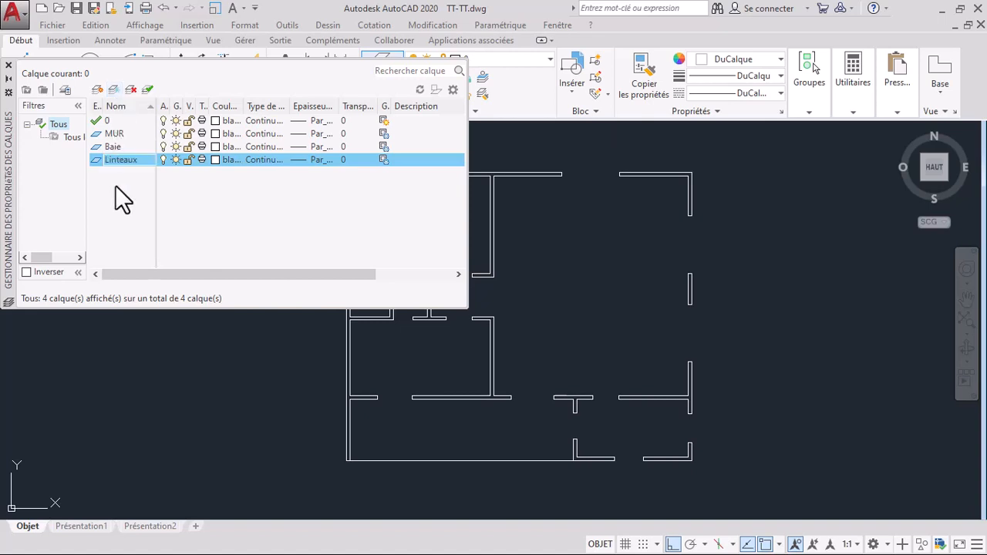
pyautogui.click(114, 89)
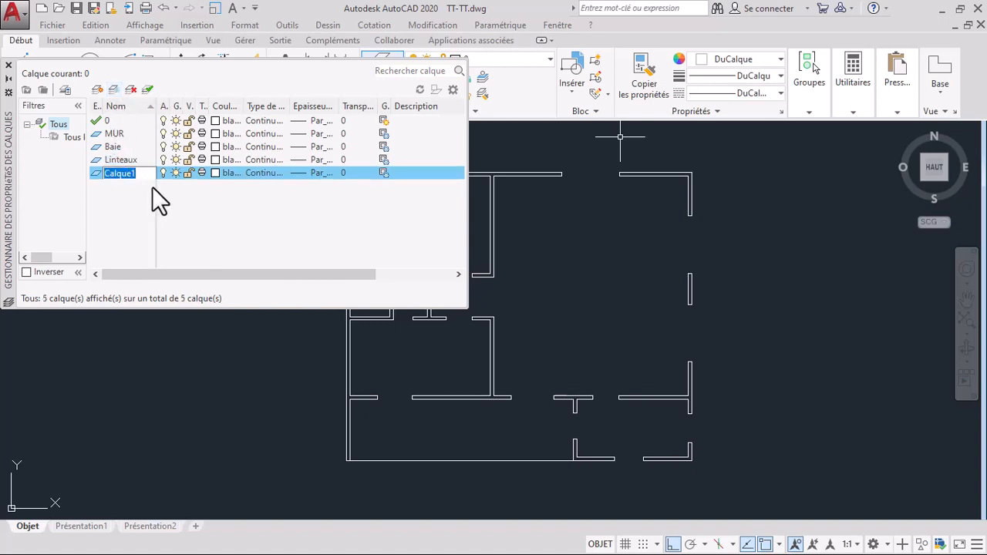
pyautogui.press('BackSpace')
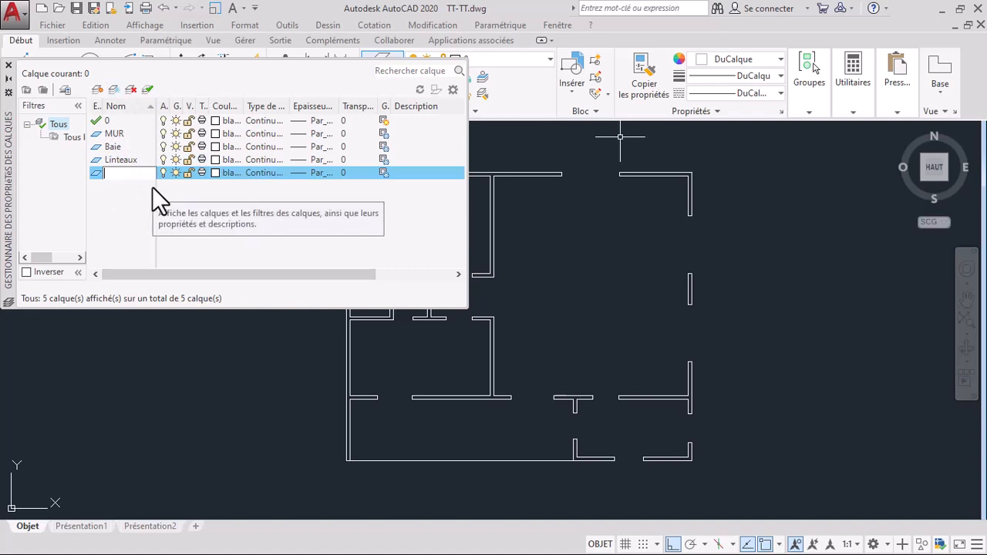
pyautogui.write('Terrasse')
# Add layers named toiture and Porte, both frozen in all viewports.
pyautogui.click(114, 90)
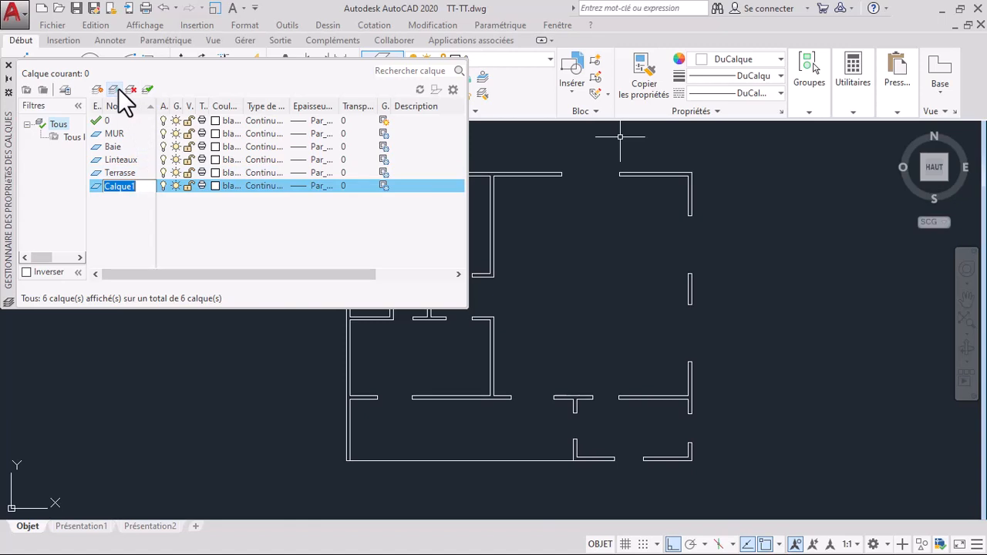
pyautogui.press('BackSpace')
pyautogui.write('toiture')
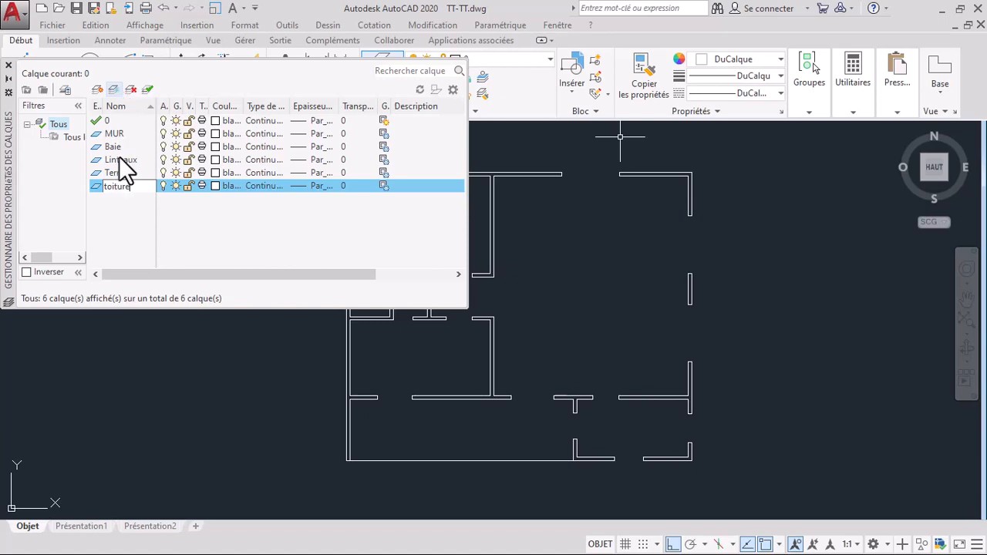
pyautogui.press('Return')
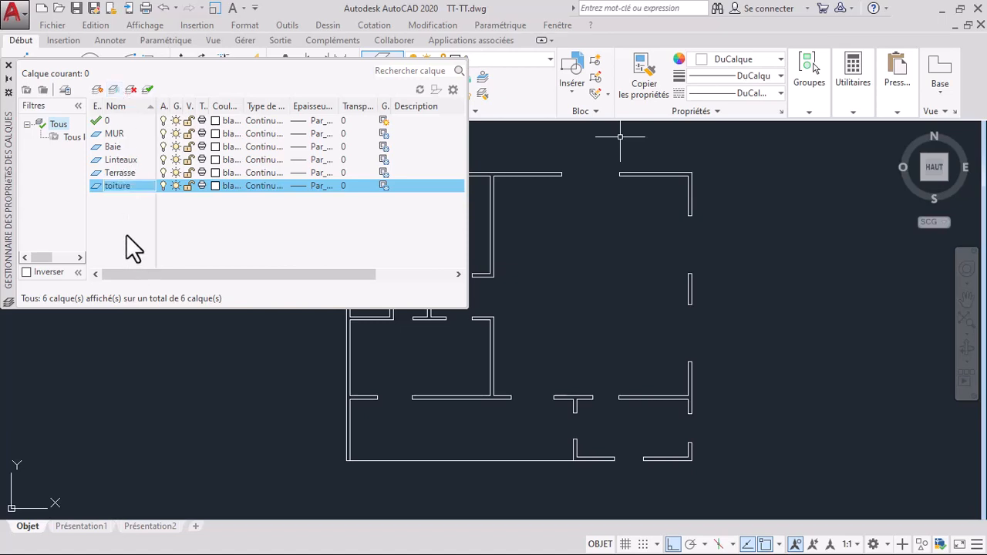
pyautogui.click(113, 90)
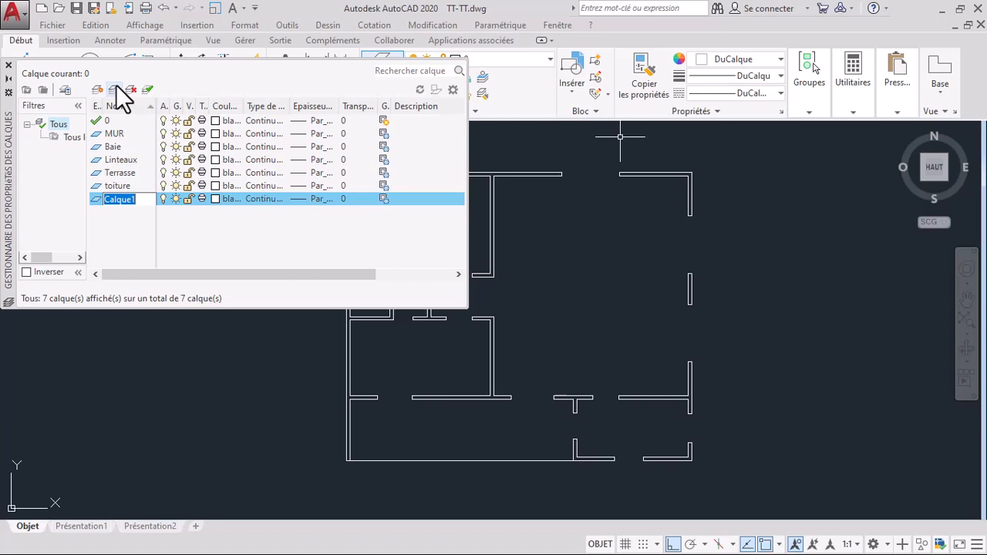
pyautogui.write('Porte')
pyautogui.press('Return')
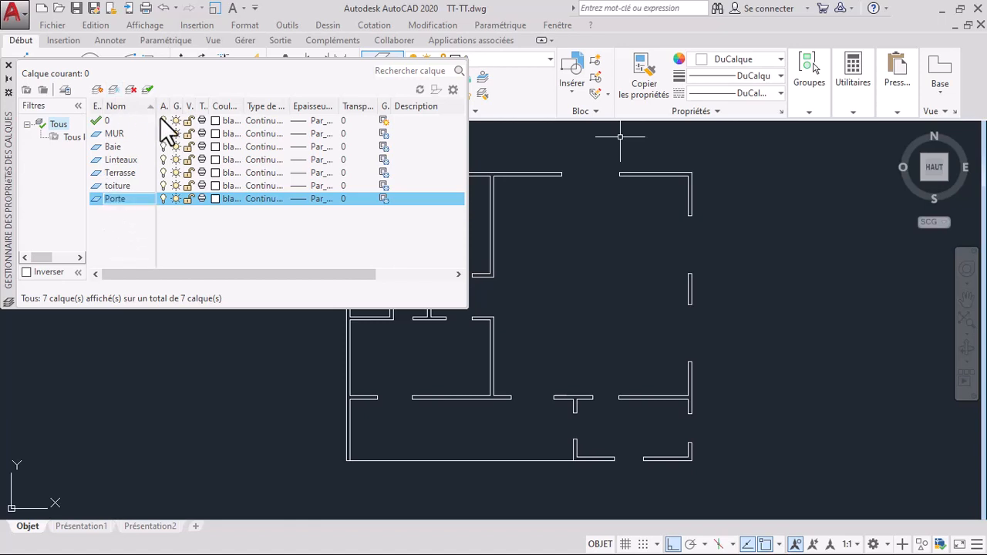
# Create a new layer that is frozen in all viewports and name it ftr.
pyautogui.click(114, 90)
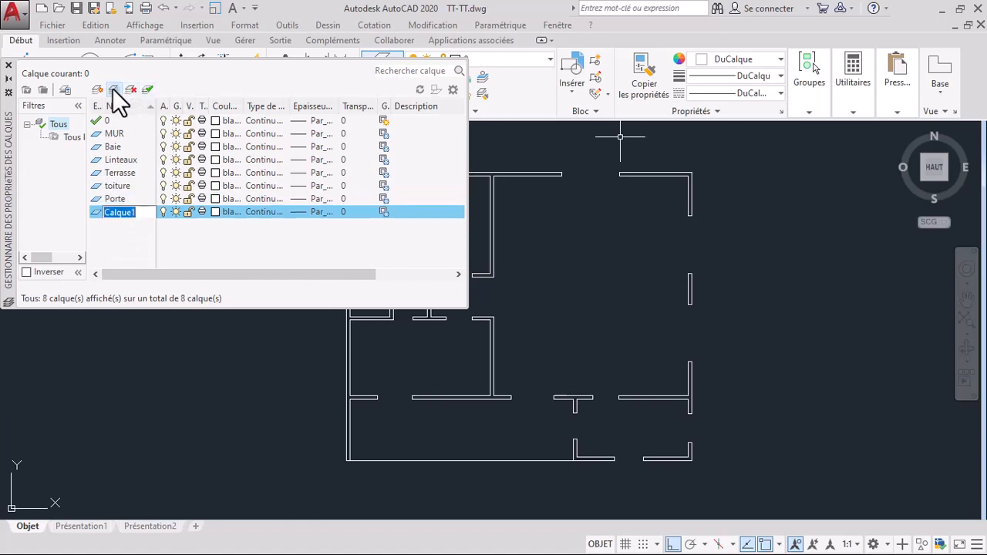
pyautogui.press('BackSpace')
pyautogui.write('fe')
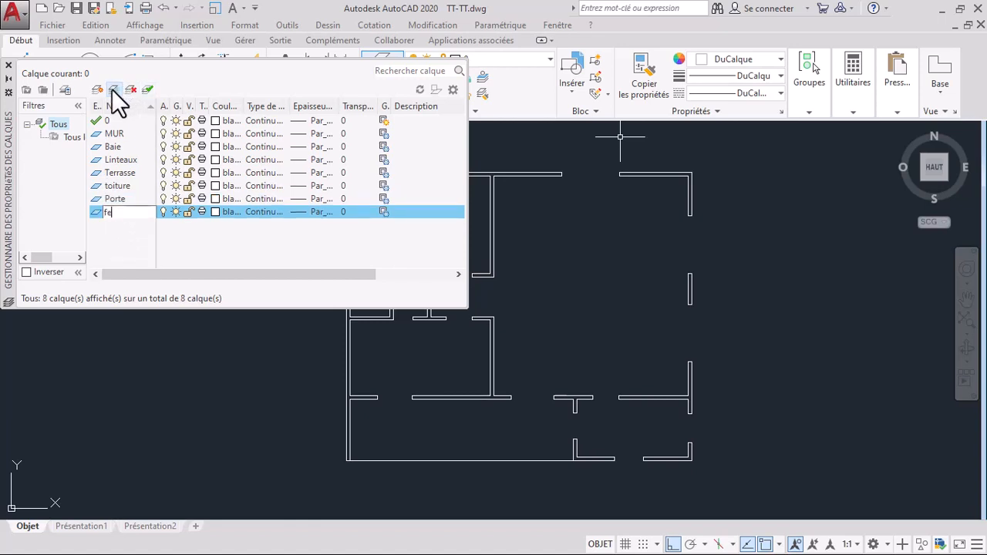
pyautogui.write('tre')
pyautogui.press('BackSpace')
pyautogui.press('BackSpace')
pyautogui.press('BackSpace')
pyautogui.press('BackSpace')
pyautogui.write('tr')
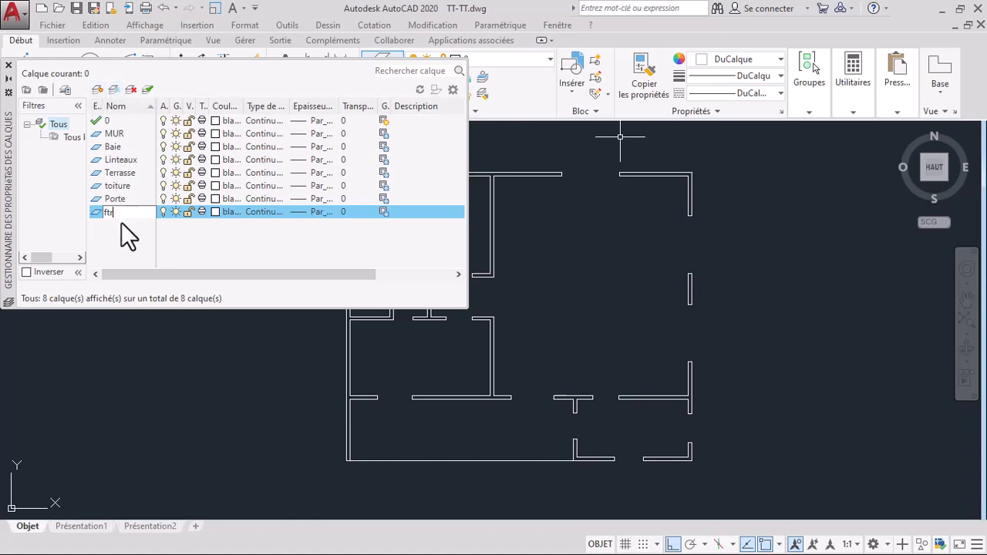
pyautogui.press('Return')
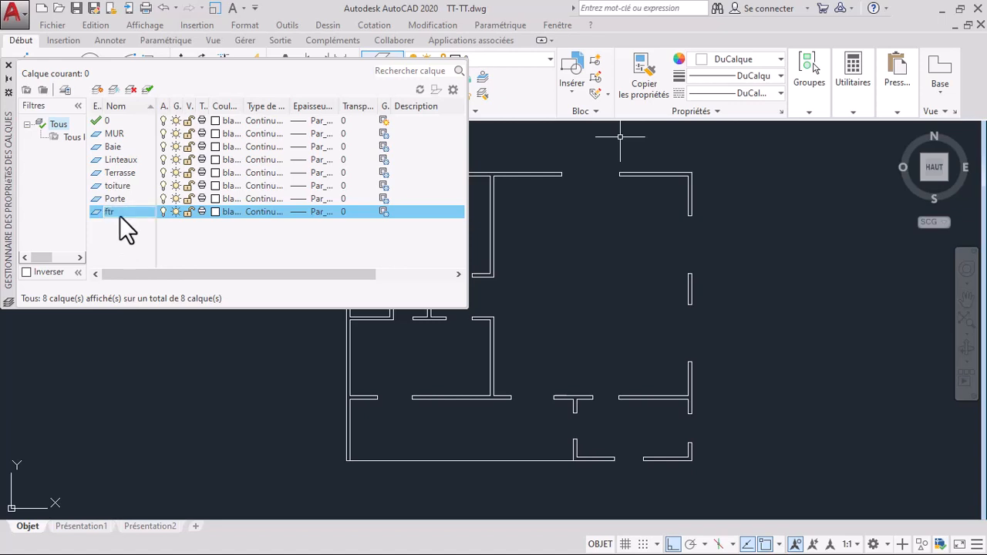
# Create a new layer that is frozen in all viewports and name it Sol.
pyautogui.click(116, 89)
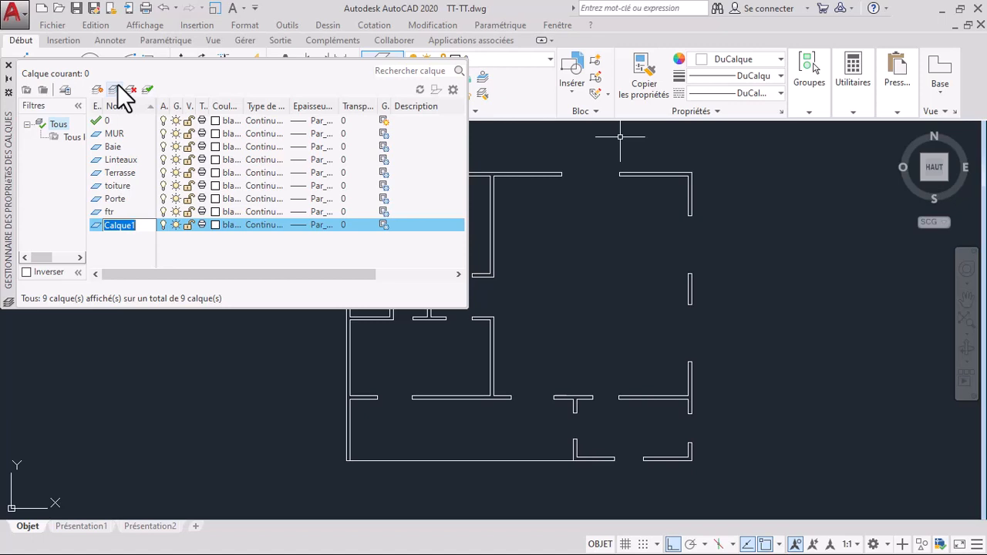
pyautogui.press('BackSpace')
pyautogui.write('Sol')
pyautogui.click(71, 216)
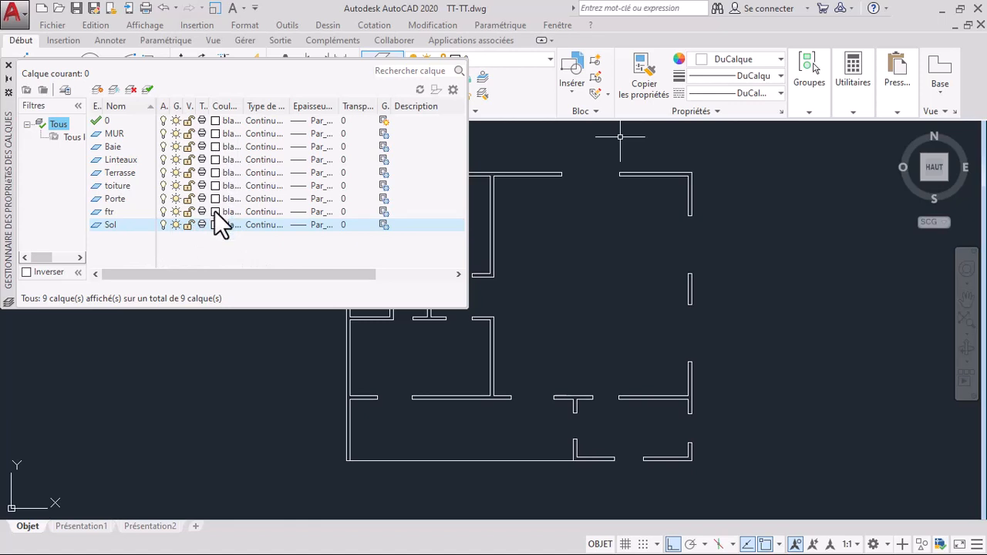
pyautogui.click(298, 211)
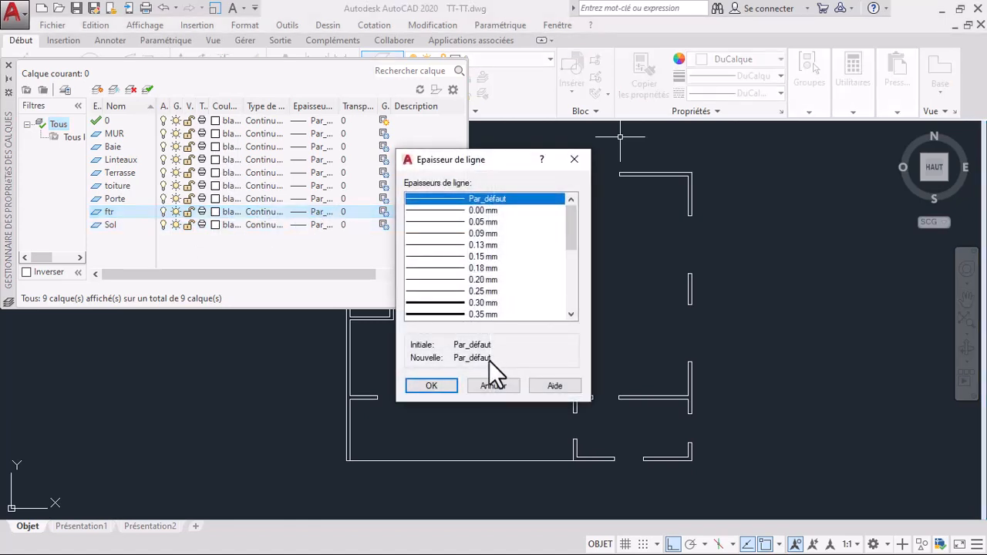
pyautogui.click(514, 385)
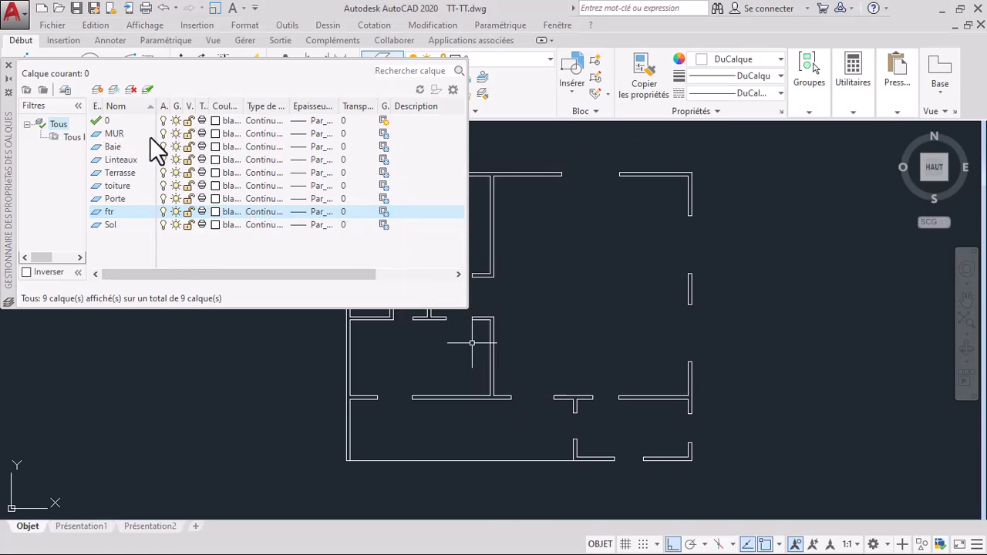
# Set the color of the Baie layer to red (rouge).
pyautogui.click(217, 147)
pyautogui.click(217, 148)
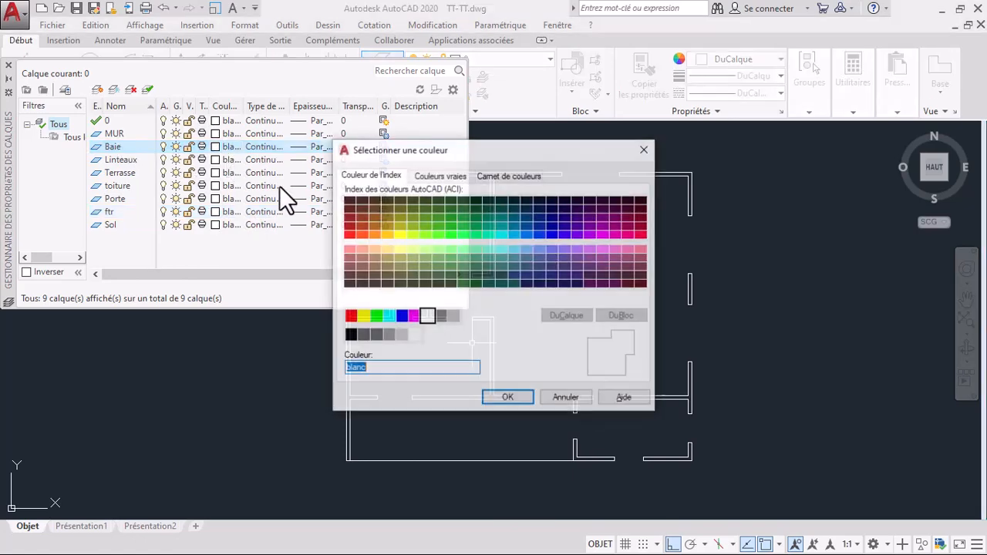
pyautogui.click(350, 316)
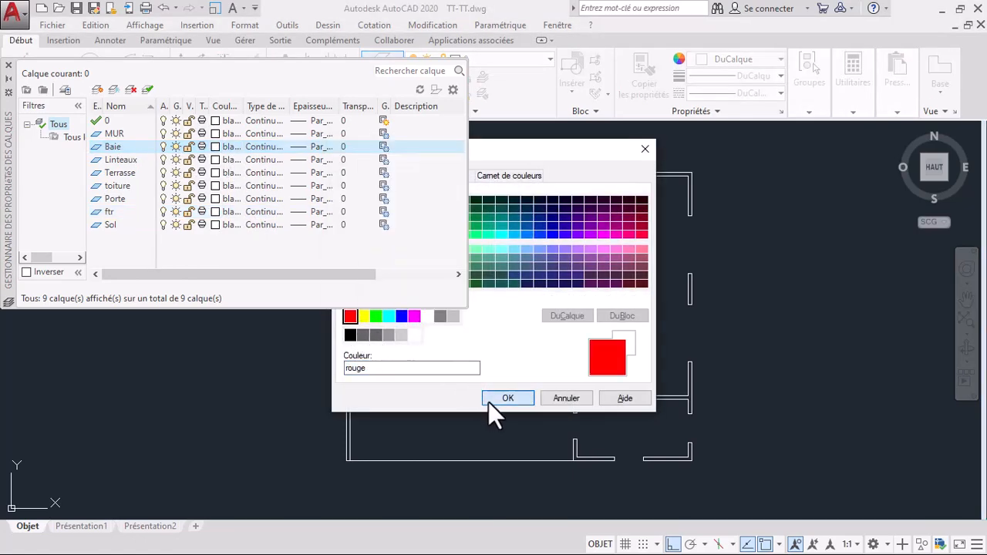
pyautogui.click(489, 401)
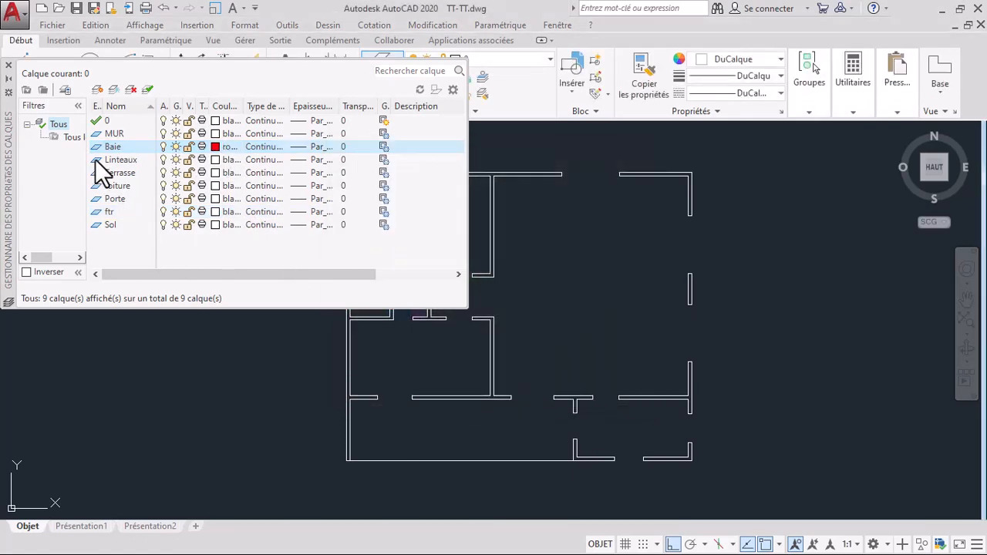
# Set the color of the Linteaux layer to blue (bleu) and of the Terrasse layer to yellow (jaune).
pyautogui.click(218, 160)
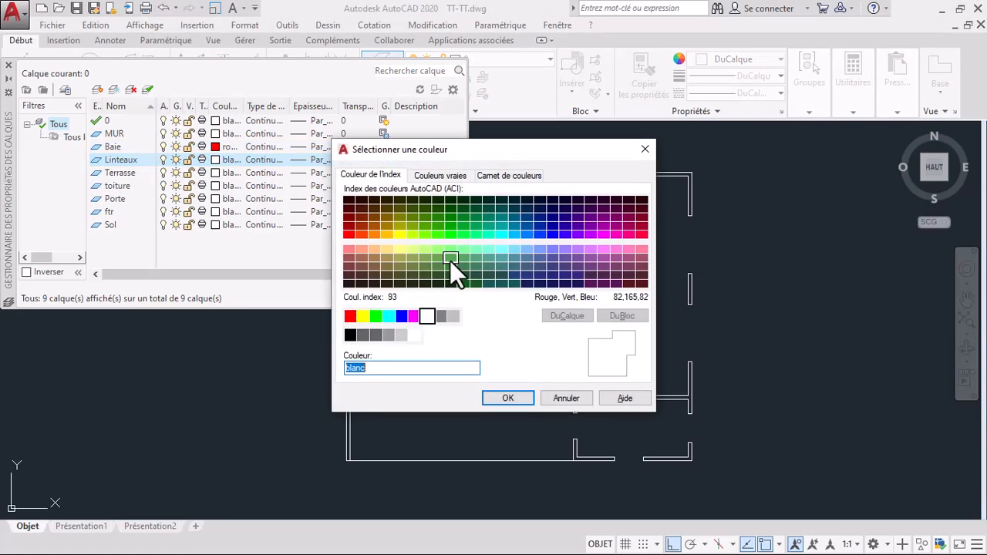
pyautogui.click(401, 316)
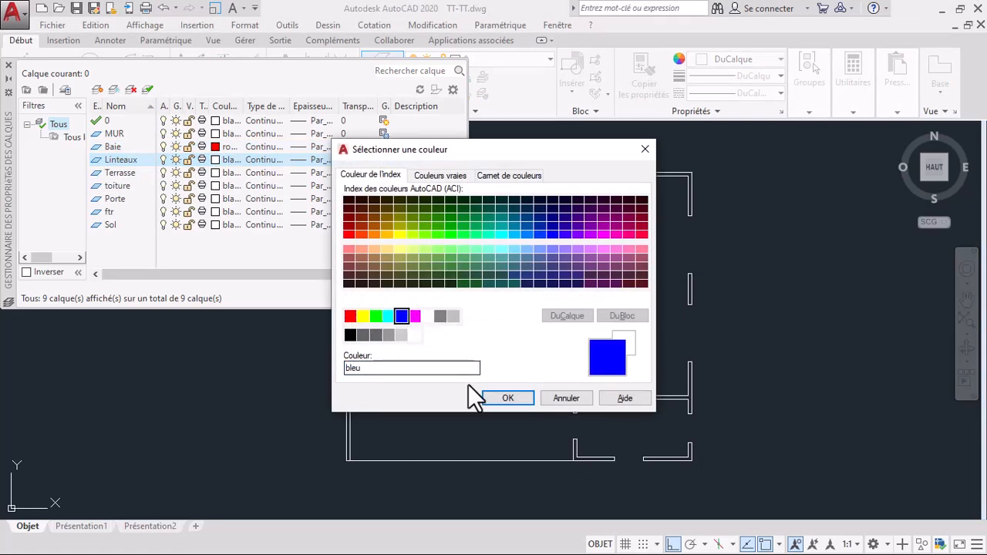
pyautogui.click(487, 397)
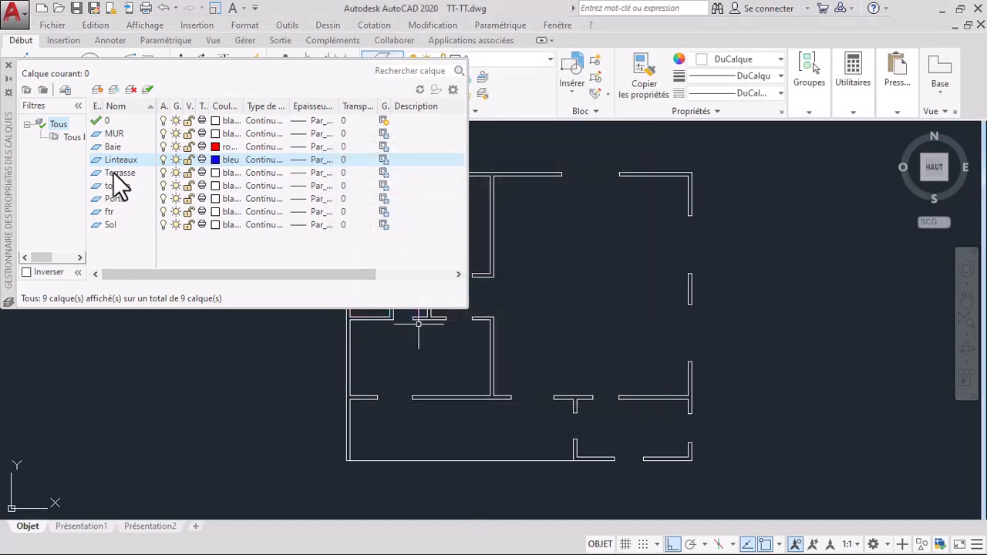
pyautogui.click(224, 172)
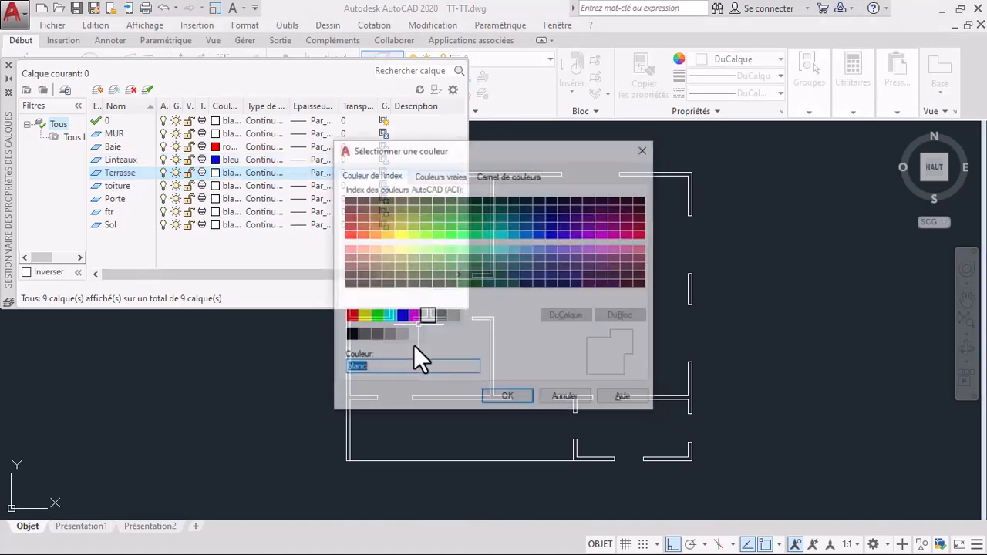
pyautogui.click(361, 316)
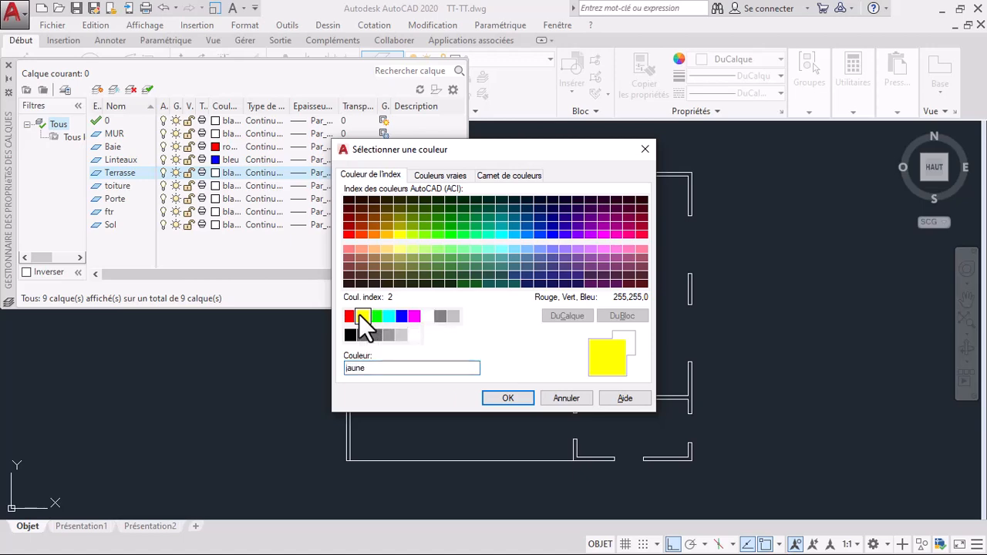
pyautogui.click(508, 397)
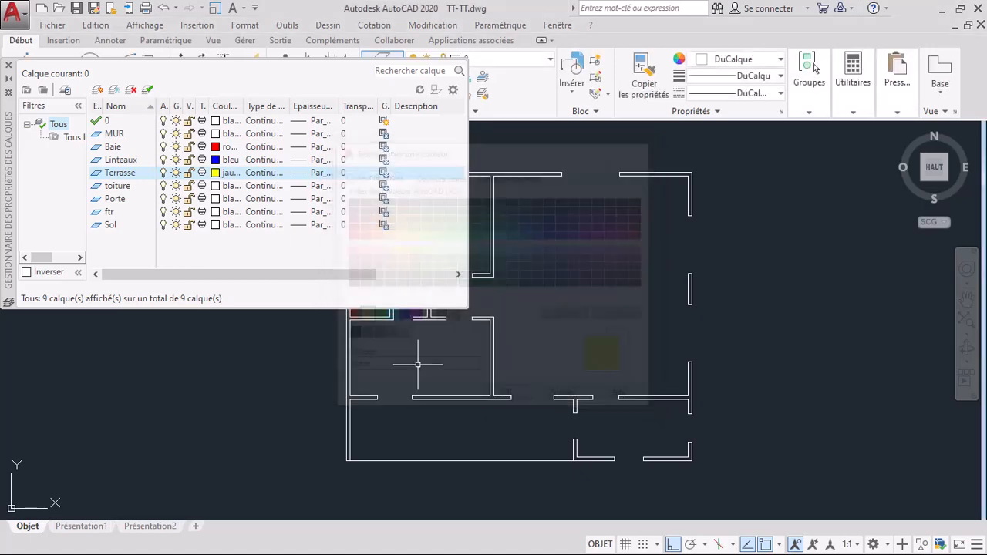
# Make MUR the current layer and collapse the layer properties manager to uncover the plan.
pyautogui.moveTo(841, 94)
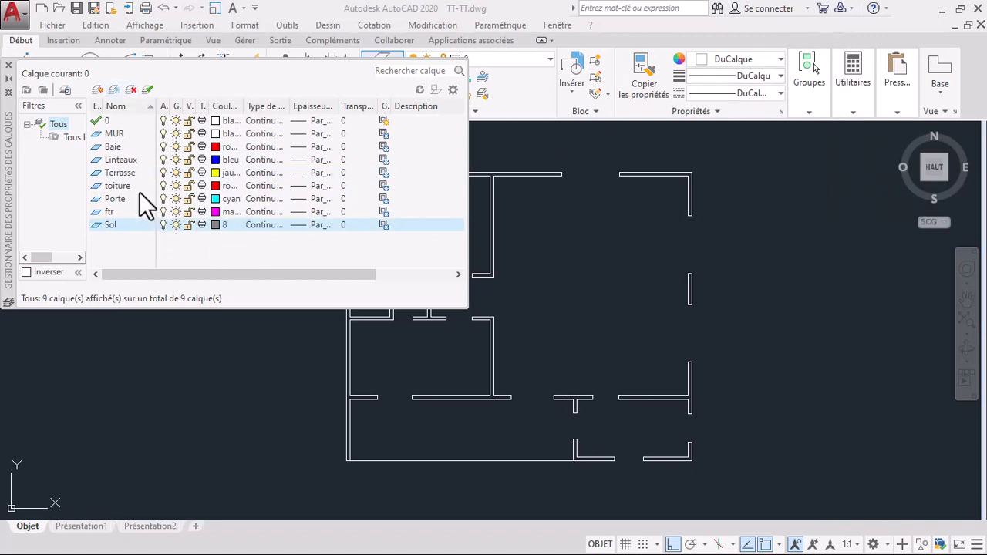
pyautogui.click(125, 134)
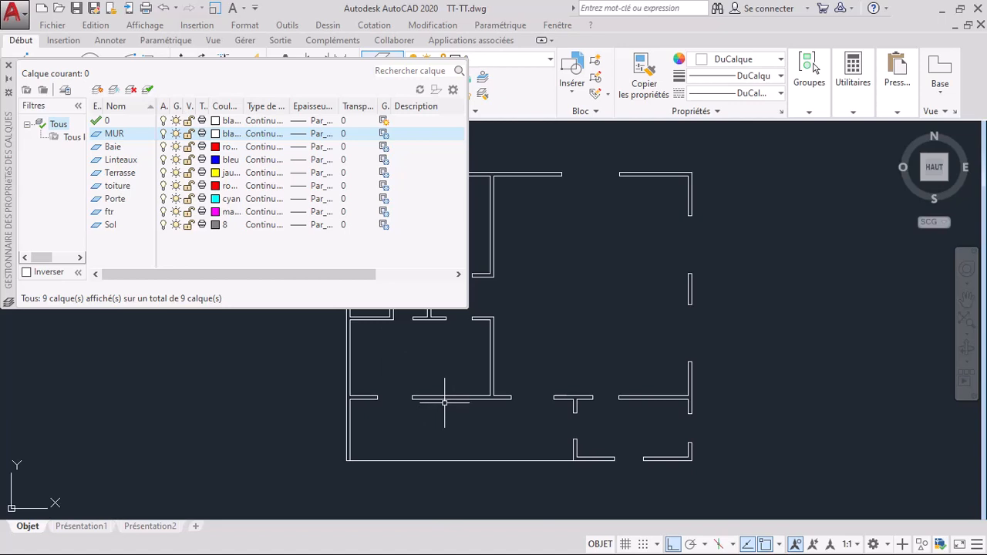
pyautogui.moveTo(442, 398)
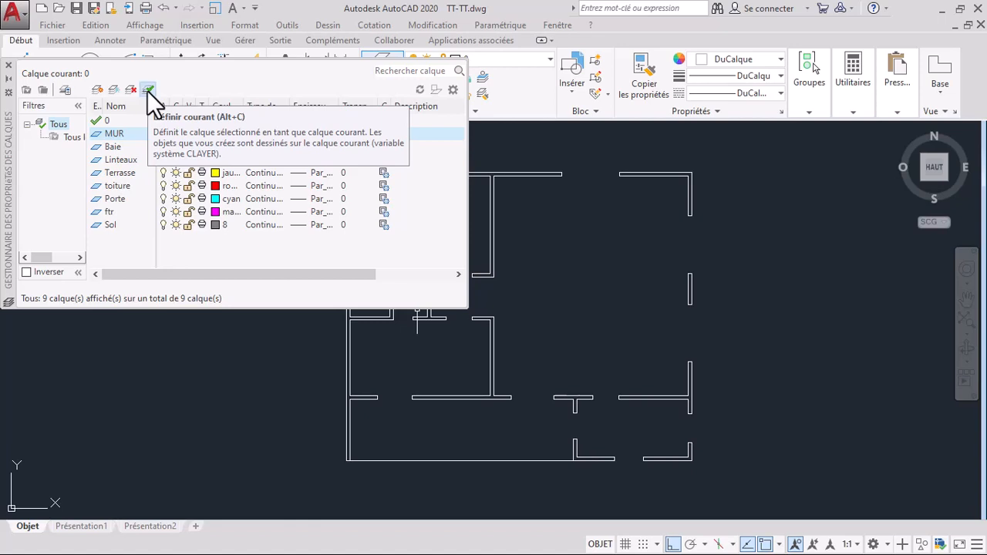
pyautogui.click(147, 90)
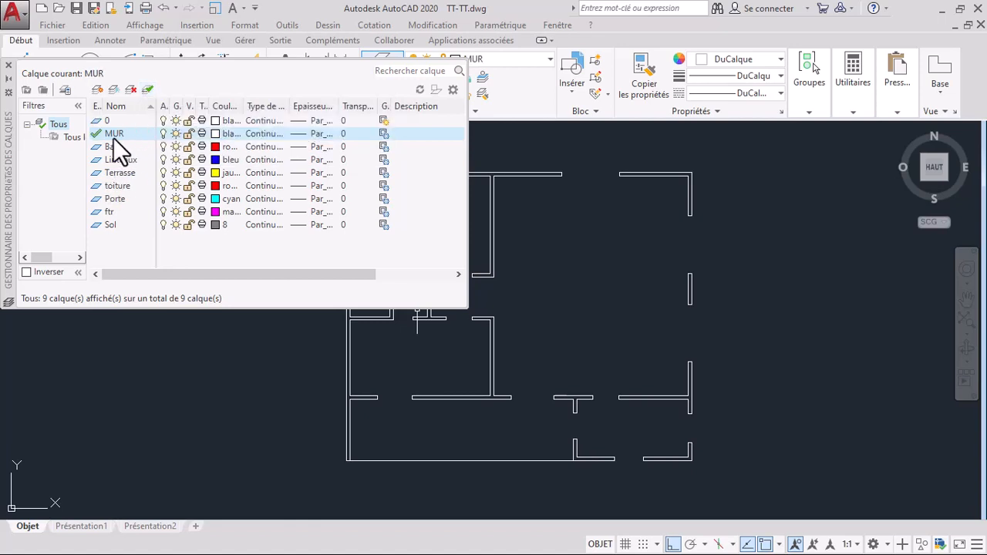
pyautogui.click(8, 78)
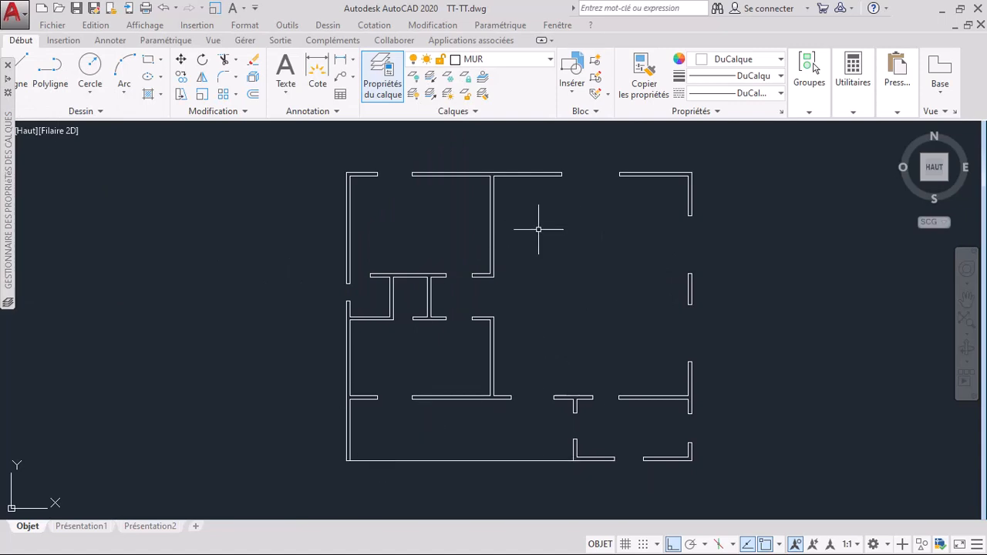
# Try erasing the inner lines of the upper-left room's top and right walls, and undo the changes.
pyautogui.click(481, 177)
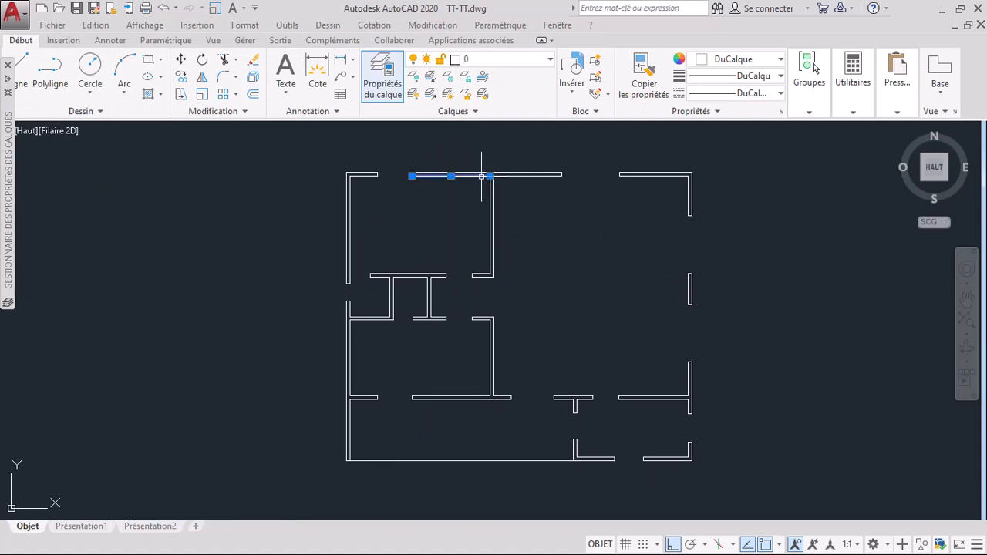
pyautogui.press('Delete')
pyautogui.click(491, 212)
pyautogui.press('Delete')
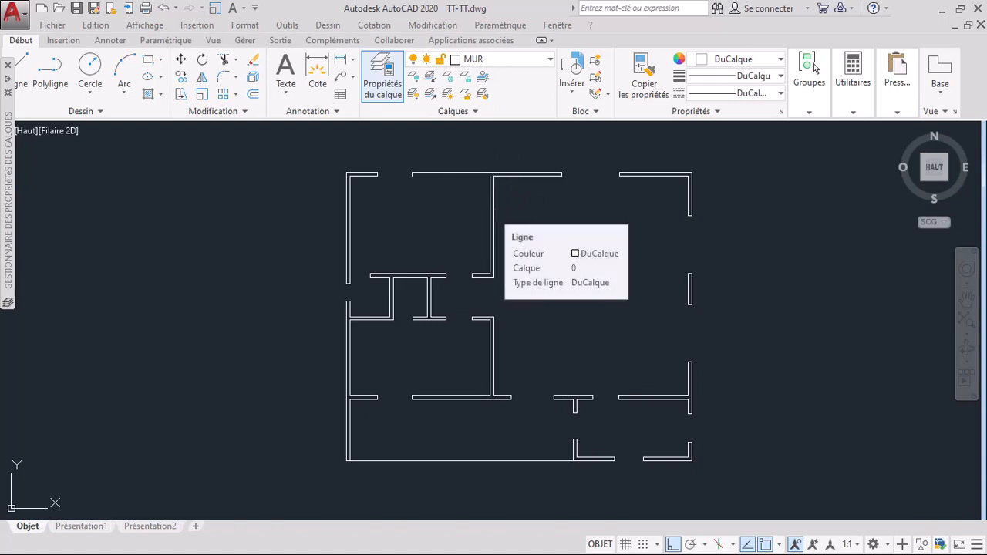
pyautogui.hotkey('ctrl', 'z')
pyautogui.hotkey('ctrl', 'z')
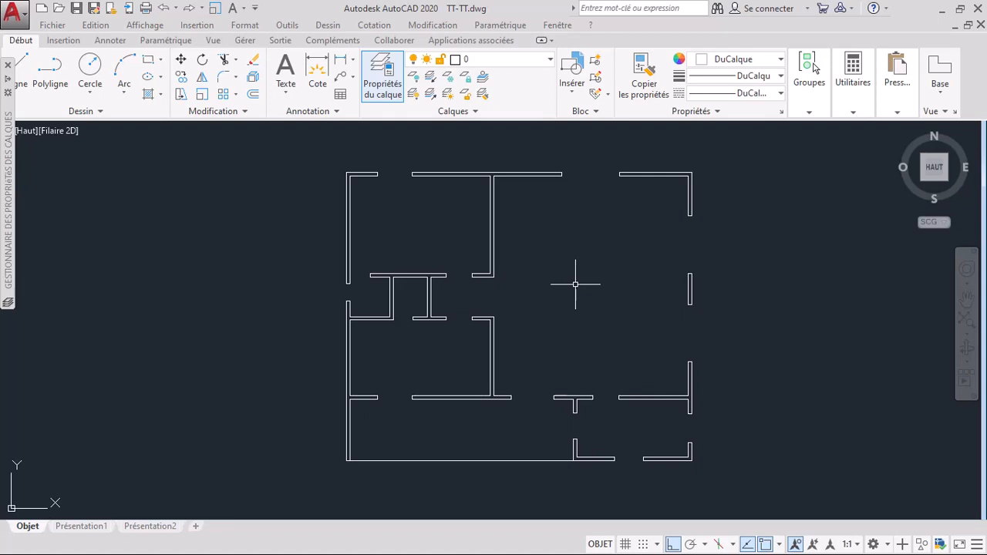
pyautogui.click(751, 62)
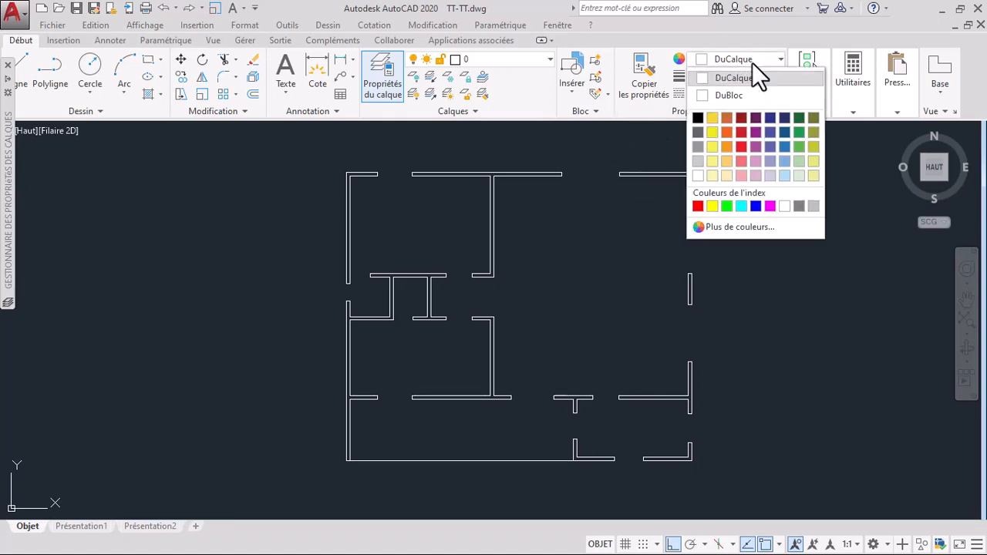
pyautogui.click(751, 63)
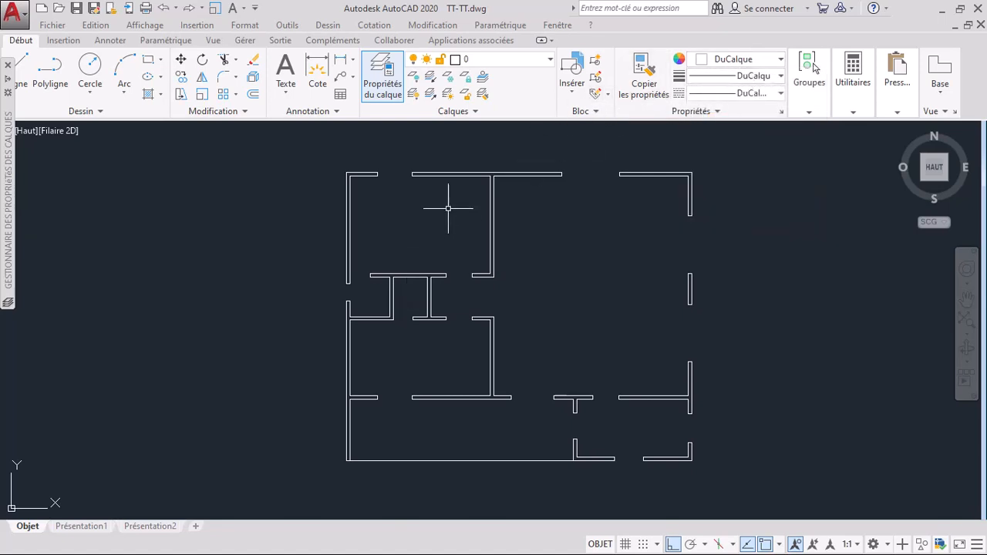
pyautogui.click(497, 63)
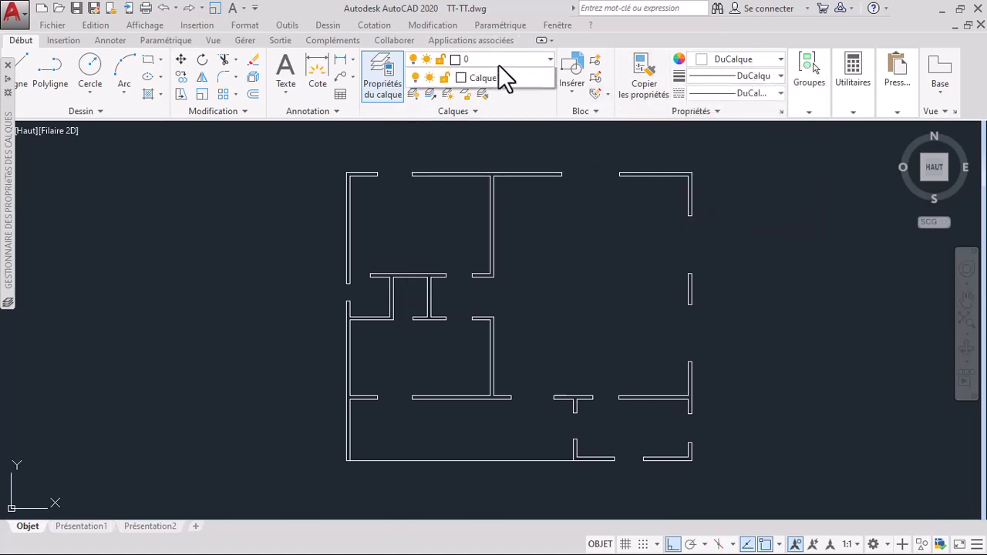
pyautogui.click(498, 63)
pyautogui.click(374, 82)
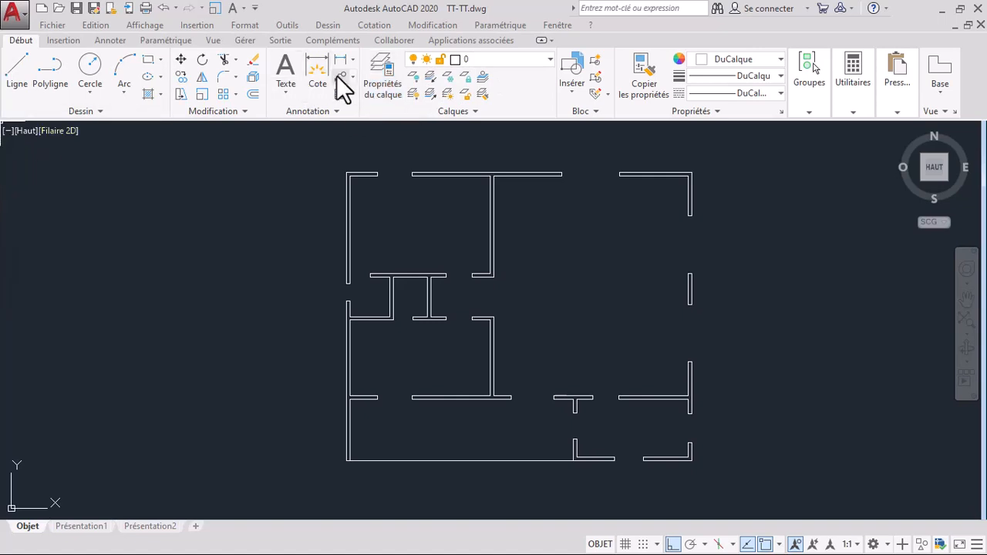
# Examine the drawing's layers and their colors in the layer properties manager and the layer list.
pyautogui.click(383, 73)
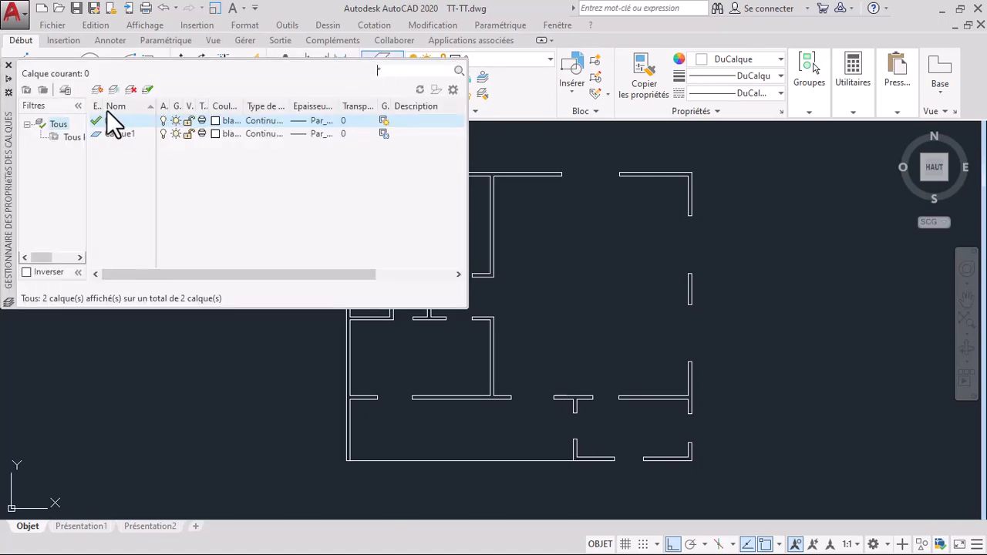
pyautogui.click(10, 64)
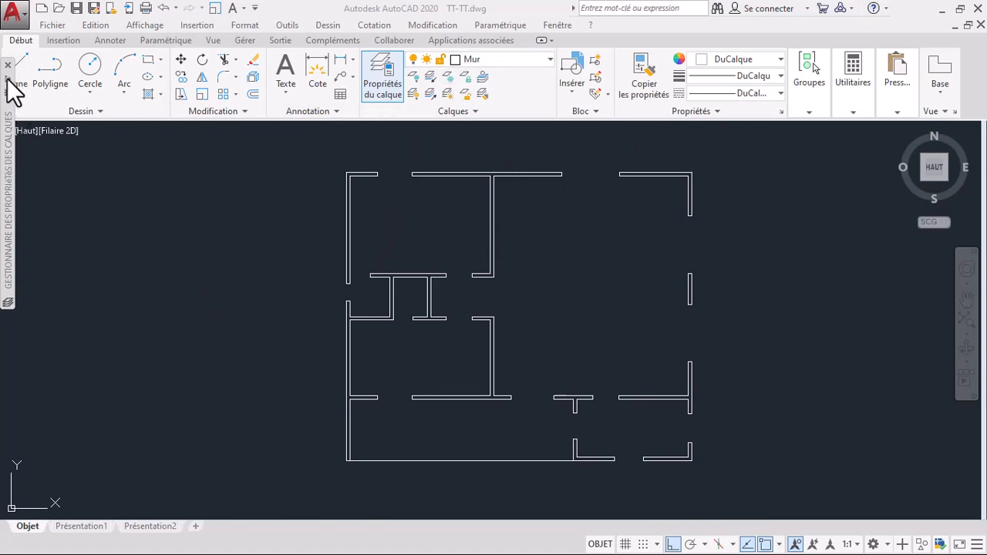
pyautogui.moveTo(9, 77)
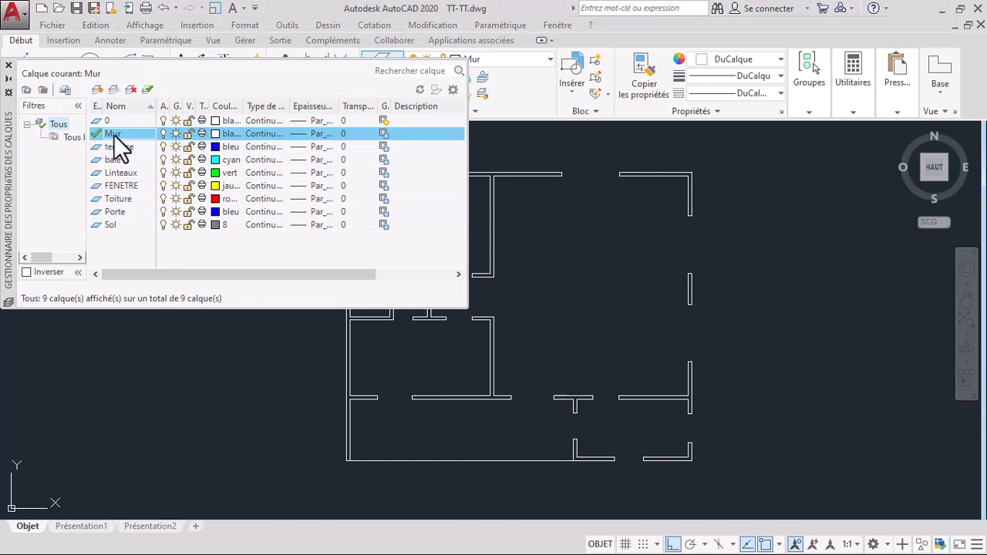
pyautogui.click(8, 79)
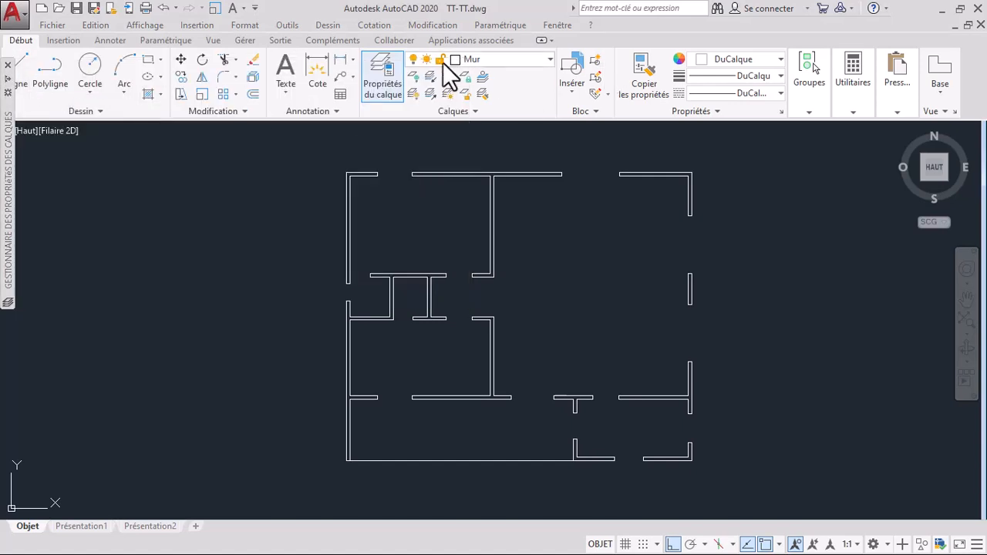
pyautogui.click(507, 57)
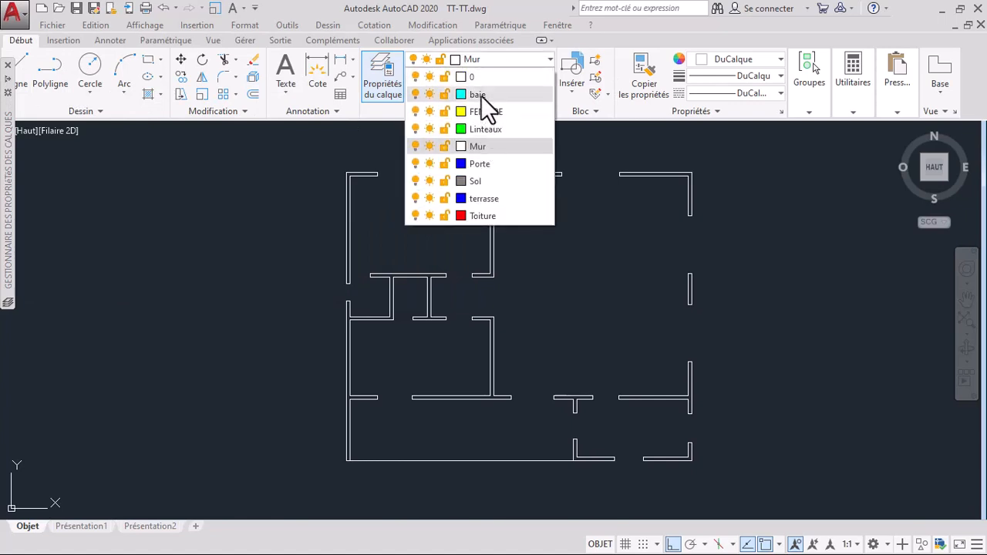
pyautogui.click(353, 124)
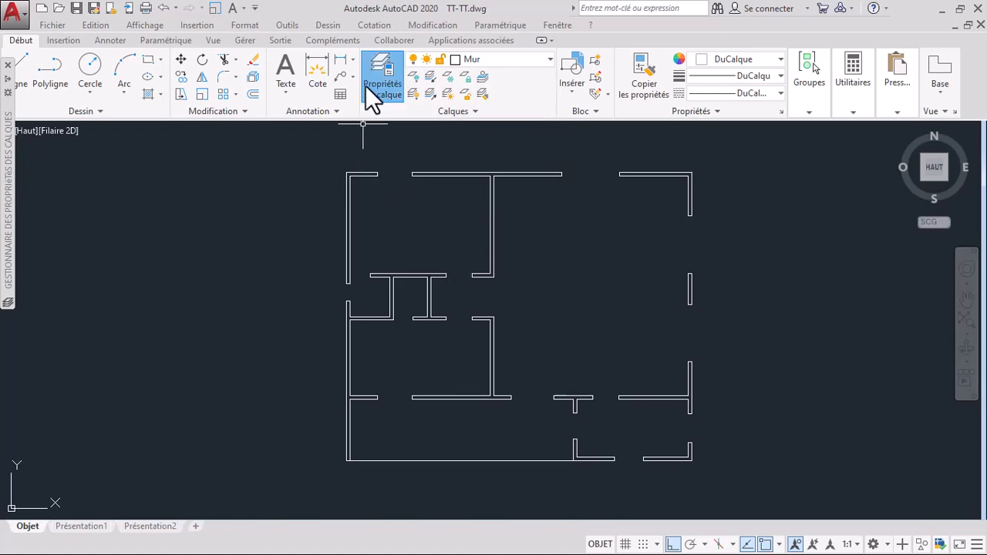
pyautogui.click(328, 26)
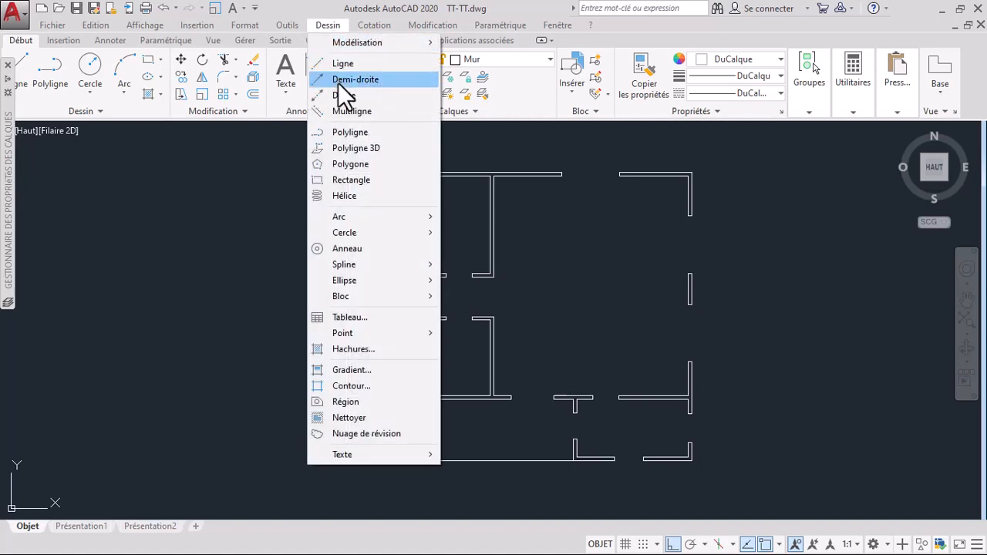
pyautogui.moveTo(330, 42)
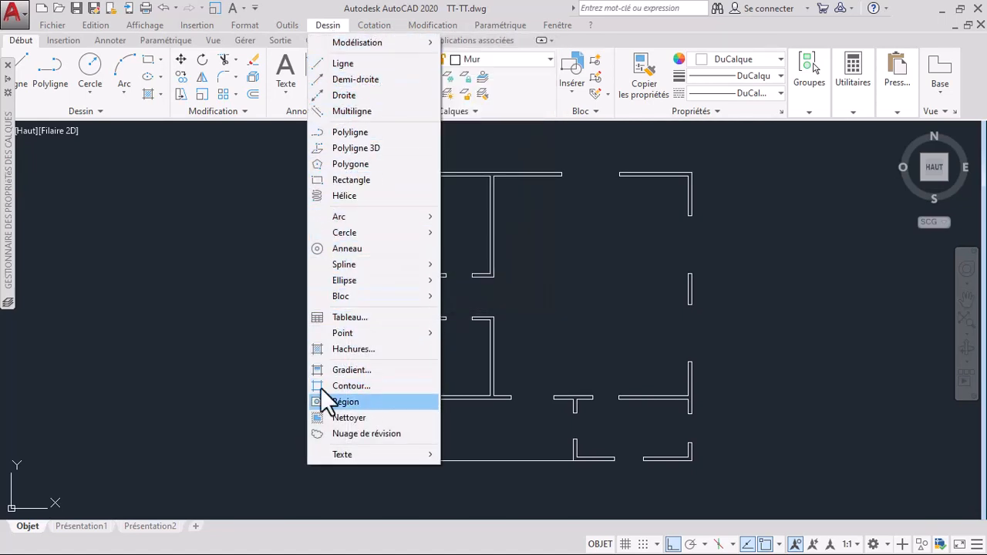
pyautogui.click(243, 311)
pyautogui.click(249, 295)
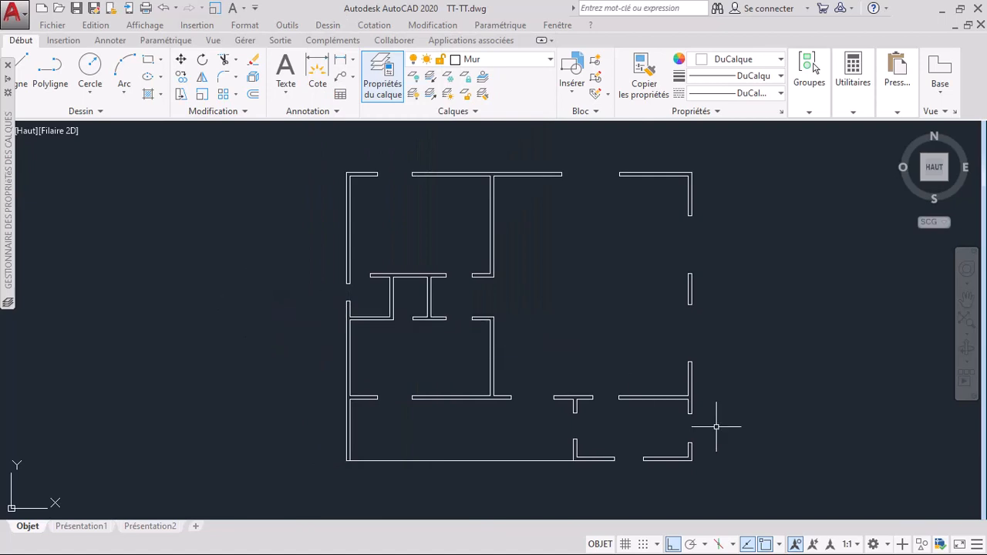
pyautogui.click(733, 491)
pyautogui.click(279, 155)
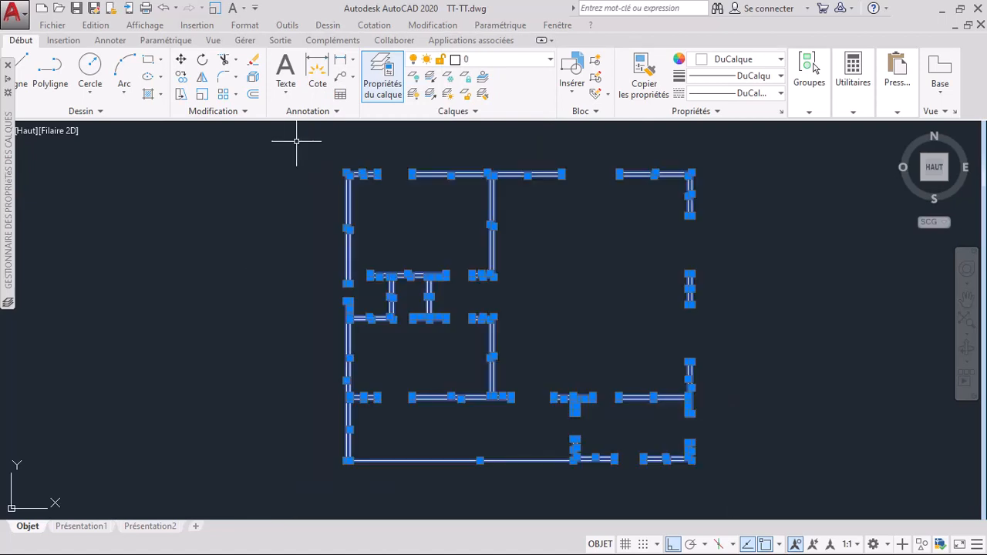
pyautogui.click(369, 61)
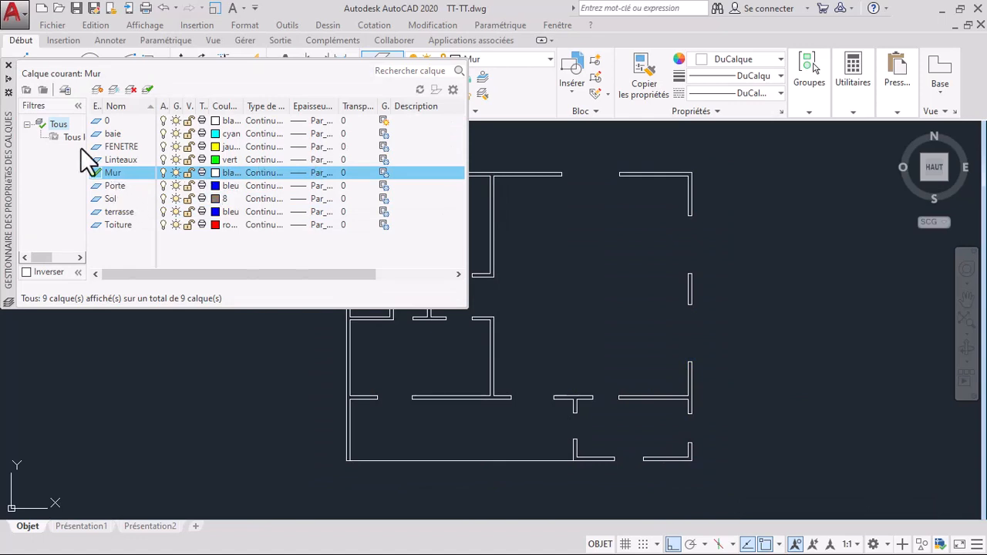
pyautogui.click(8, 80)
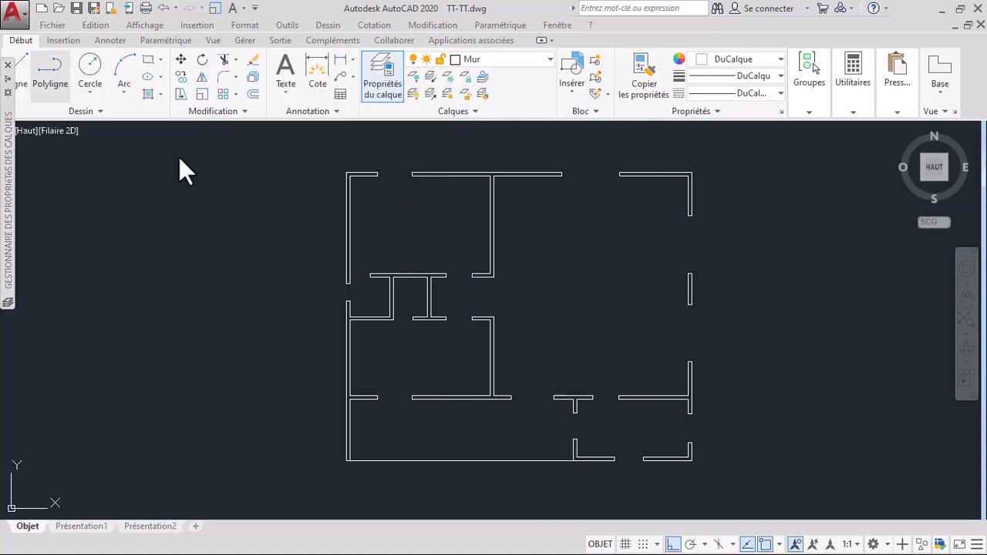
pyautogui.click(727, 480)
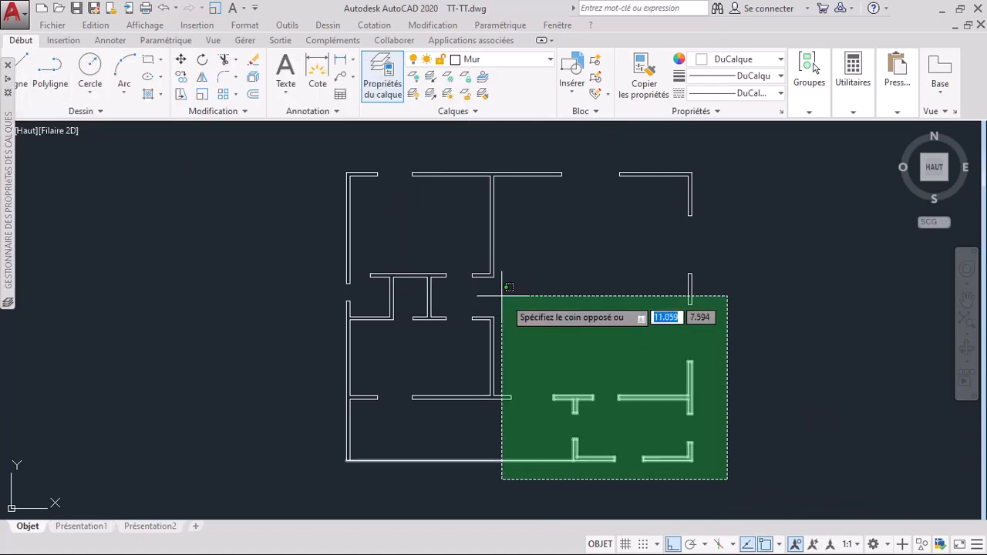
pyautogui.click(893, 367)
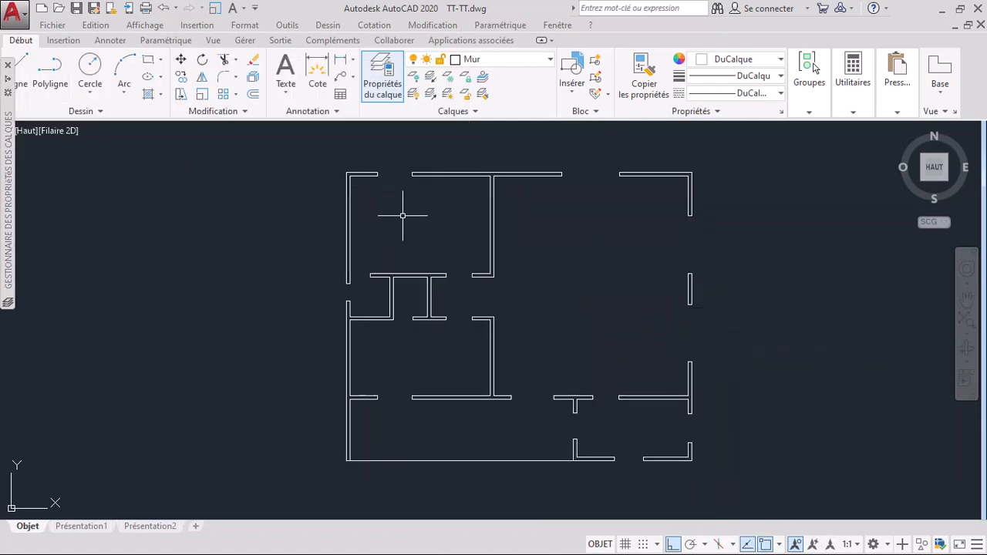
# Try to convert the wall outlines into regions, leaving out the long lower terrace line, and cancel the command.
pyautogui.click(328, 25)
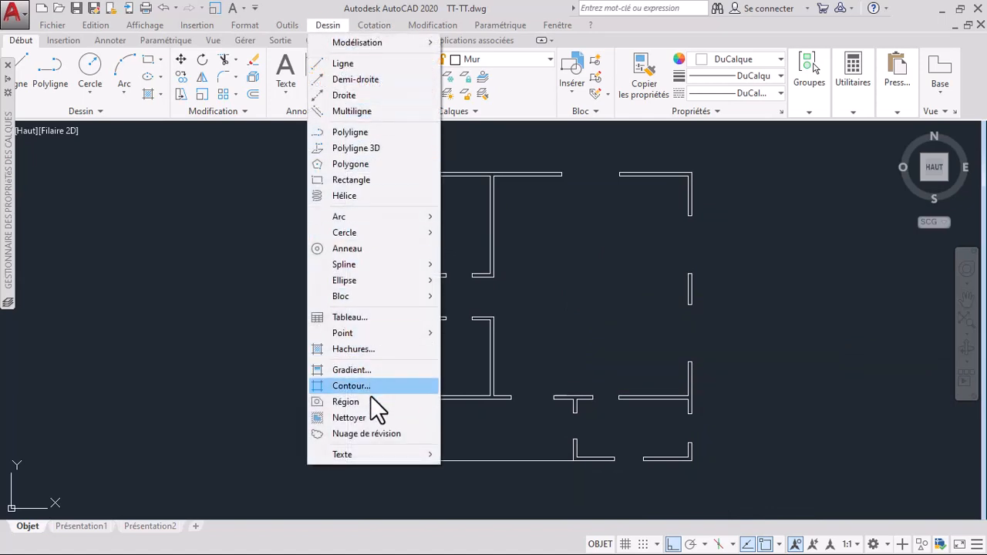
pyautogui.click(368, 403)
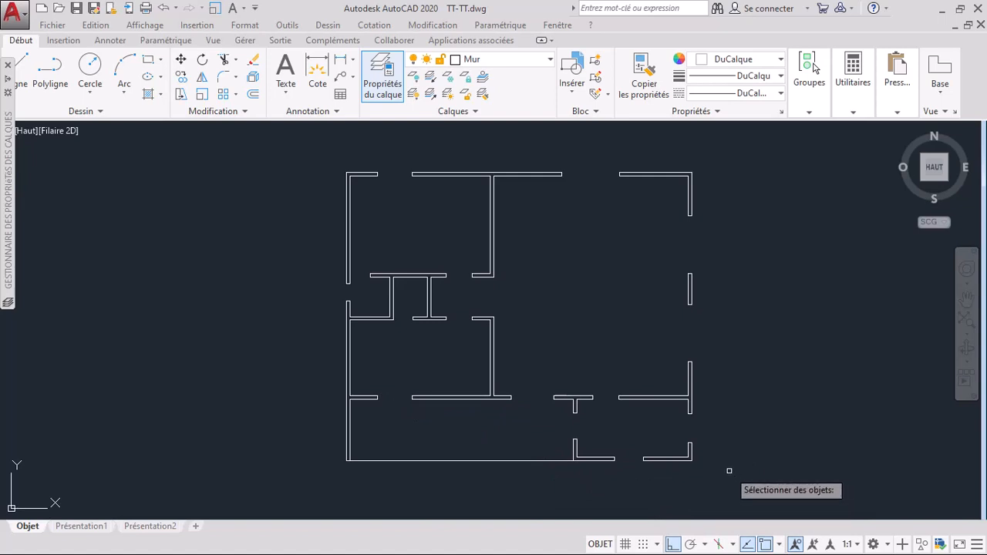
pyautogui.click(729, 425)
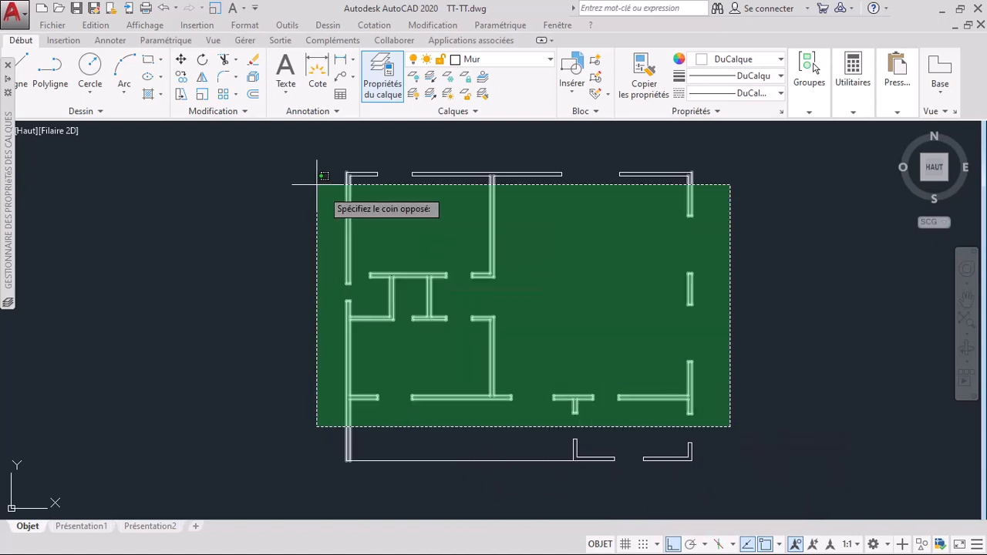
pyautogui.click(293, 147)
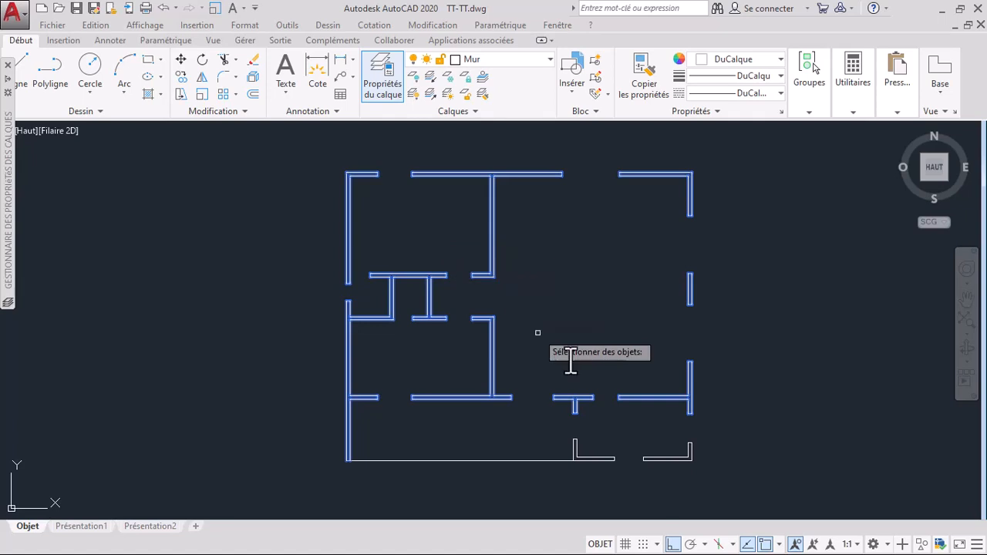
pyautogui.click(700, 469)
pyautogui.click(628, 446)
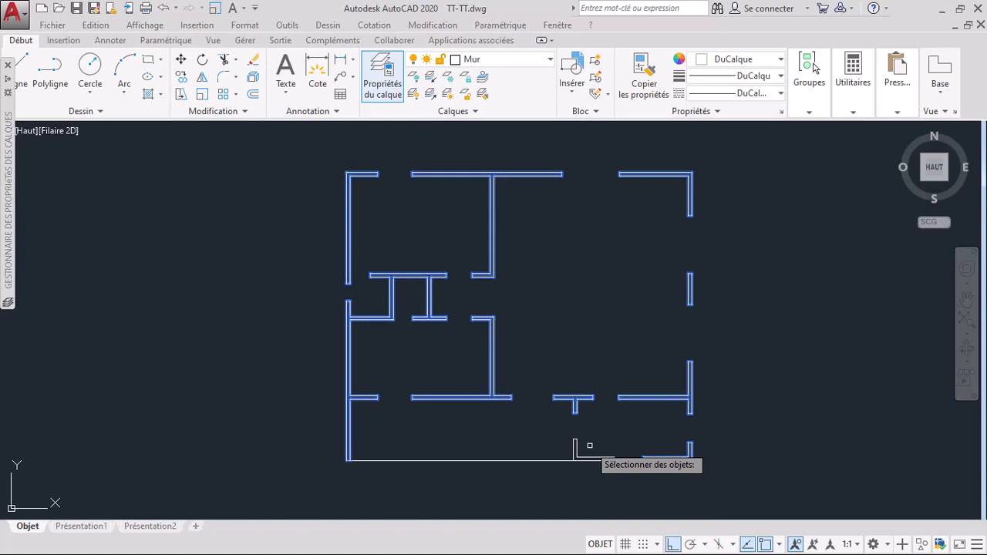
pyautogui.click(586, 446)
pyautogui.click(566, 443)
pyautogui.scroll(4, 597, 475)
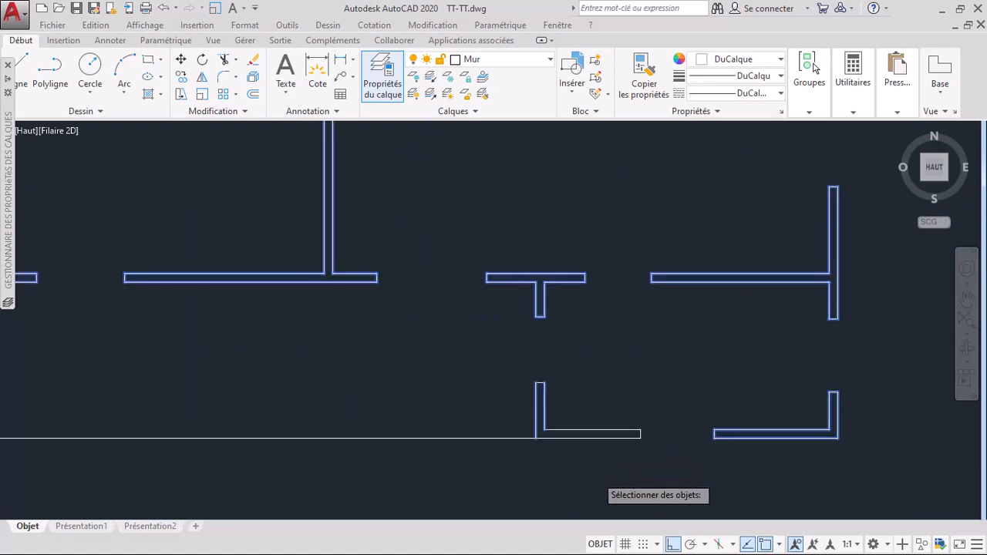
pyautogui.scroll(2, 597, 475)
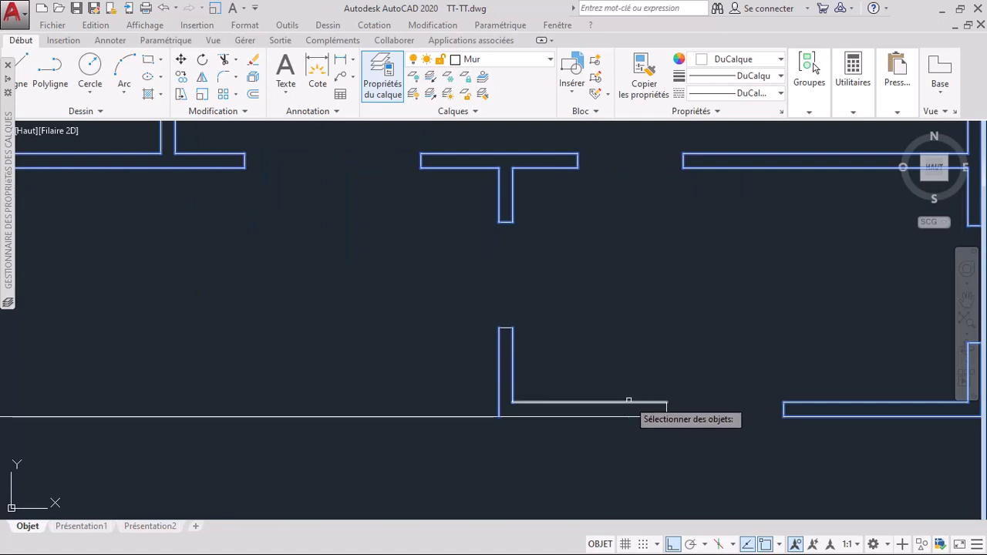
pyautogui.click(629, 400)
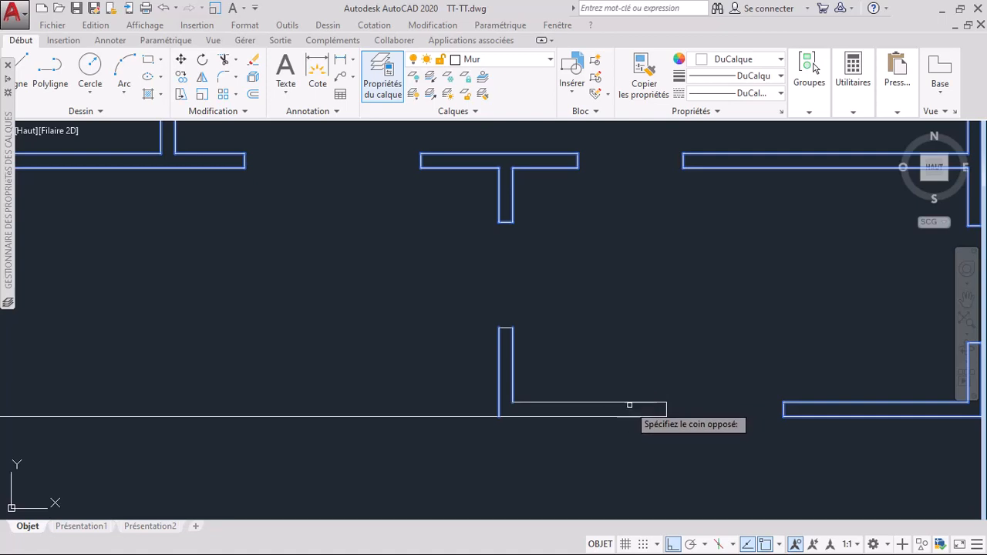
pyautogui.click(623, 405)
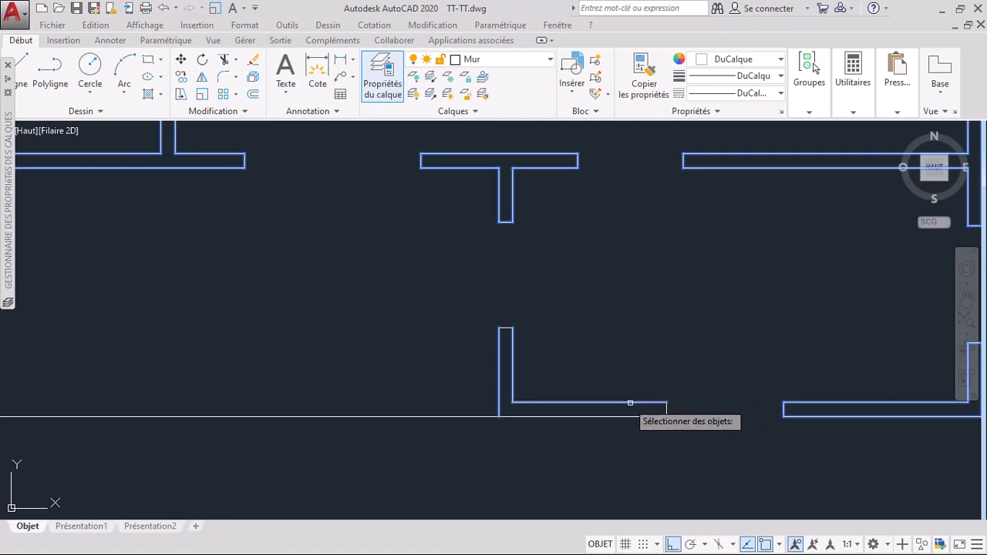
pyautogui.scroll(-4, 639, 390)
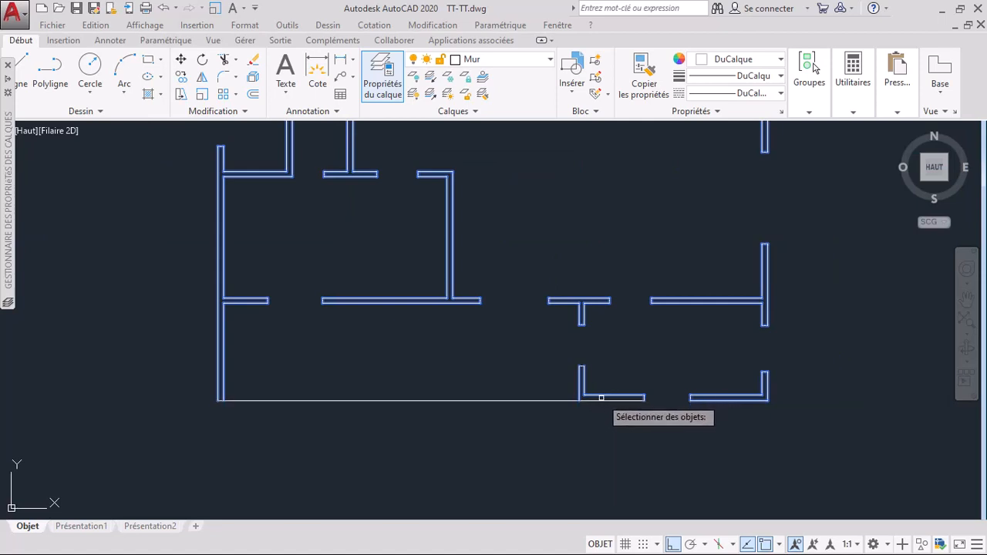
pyautogui.press('Escape')
# Shorten the long lower terrace line so its right end stops at the outer corner of the L-shaped wall.
pyautogui.scroll(4, 604, 406)
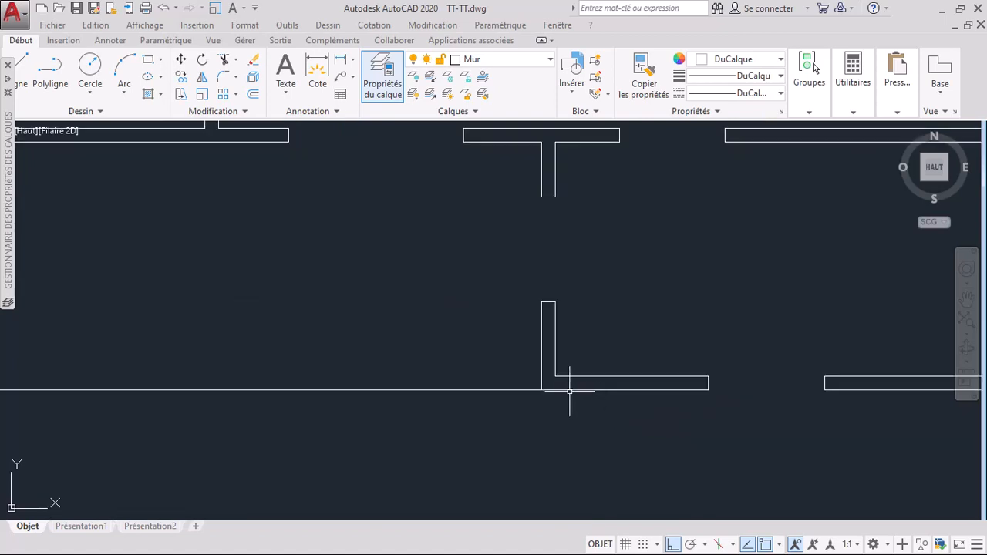
pyautogui.click(568, 391)
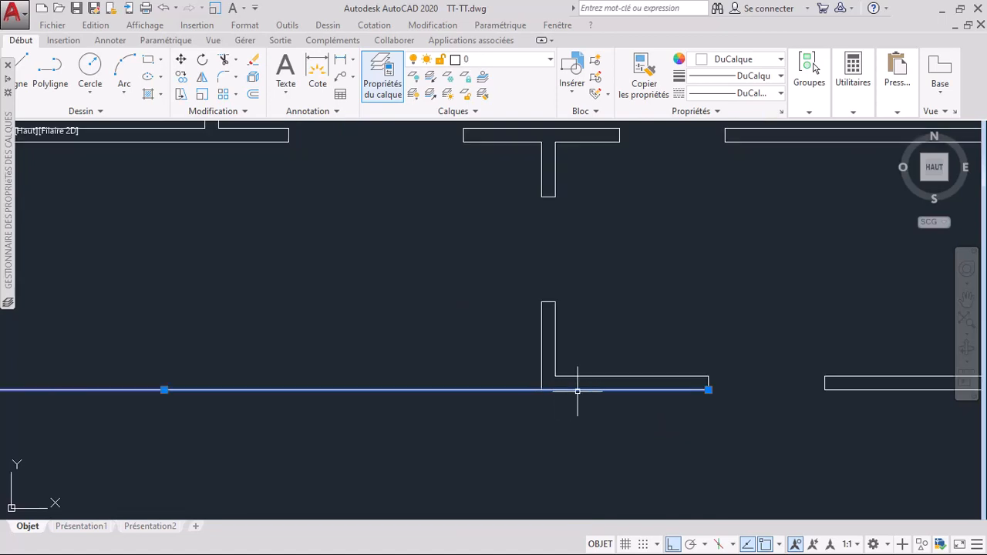
pyautogui.click(709, 390)
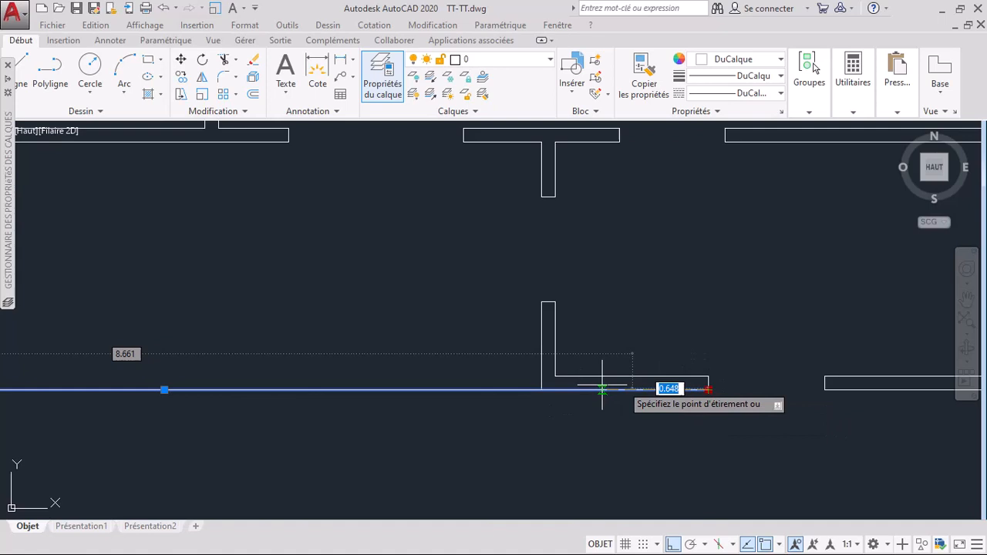
pyautogui.click(541, 391)
pyautogui.press('Escape')
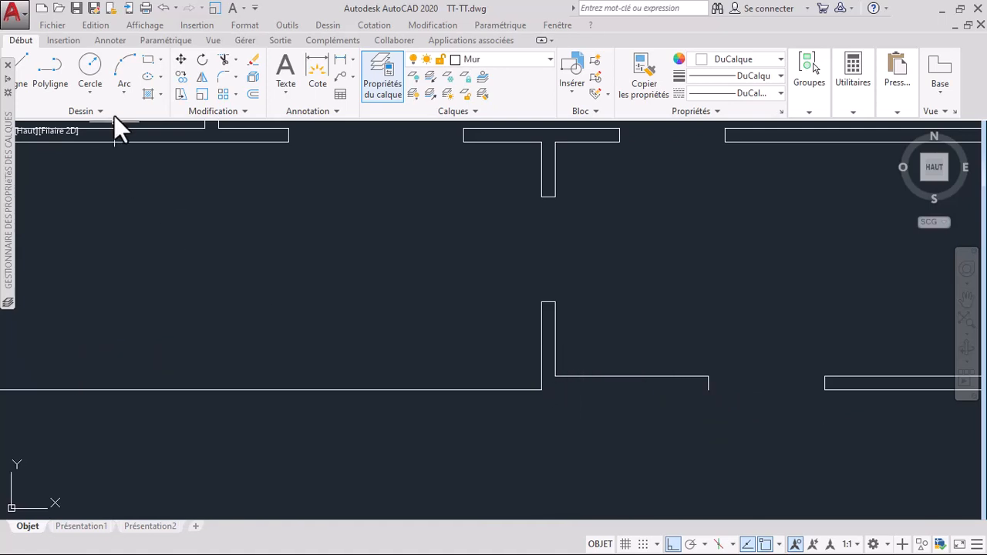
# Draw a line closing the underside of the L-shaped wall, from its outer corner to the edge of the door opening.
pyautogui.click(27, 63)
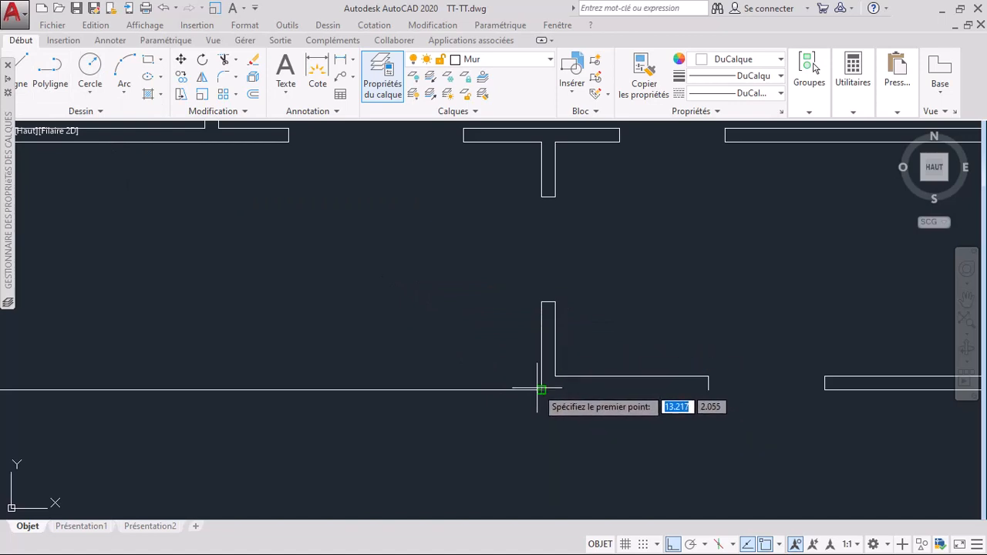
pyautogui.click(542, 389)
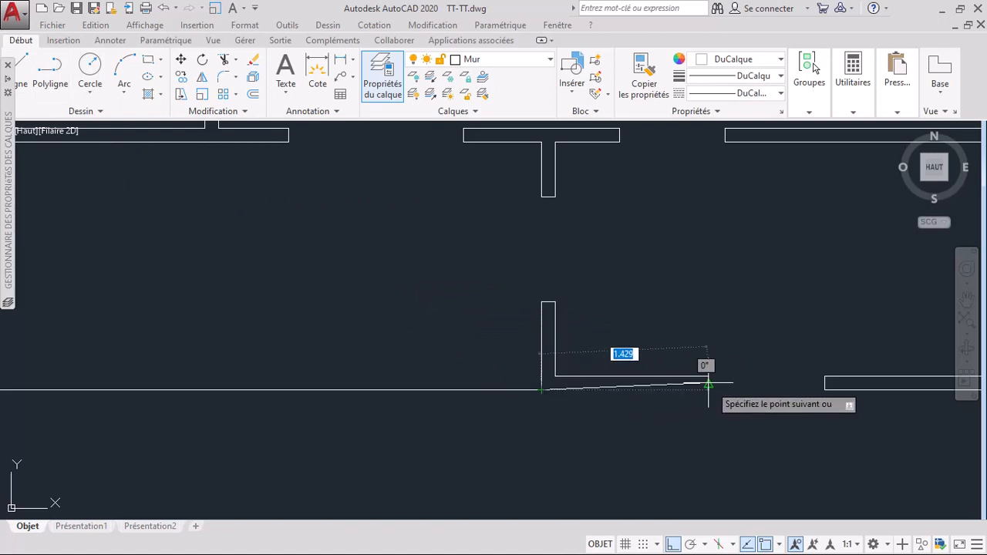
pyautogui.click(708, 389)
pyautogui.press('Escape')
pyautogui.scroll(-5, 498, 416)
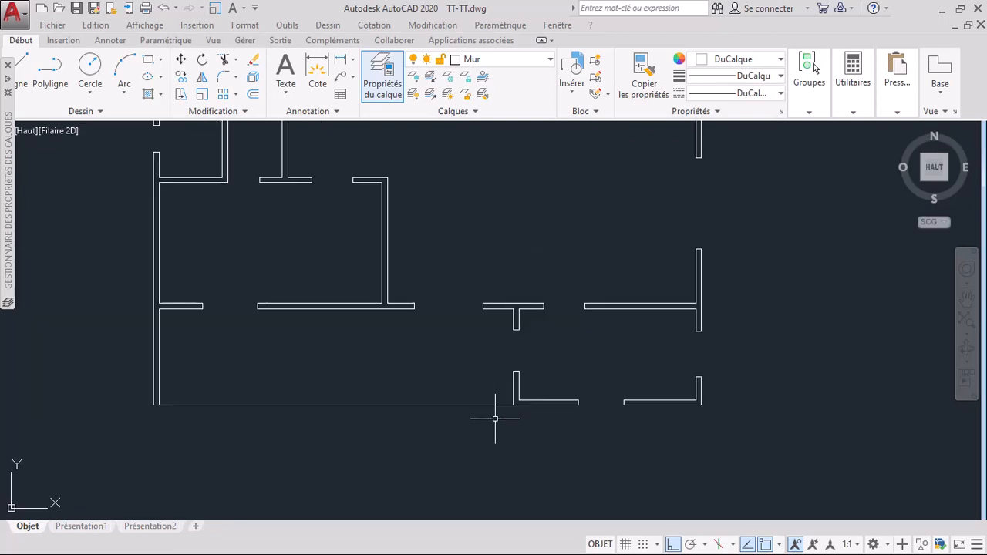
# Start the Region command and select all wall outlines of the plan except the L-shaped wall beside the terrace line.
pyautogui.scroll(-3, 505, 409)
pyautogui.scroll(-3, 357, 370)
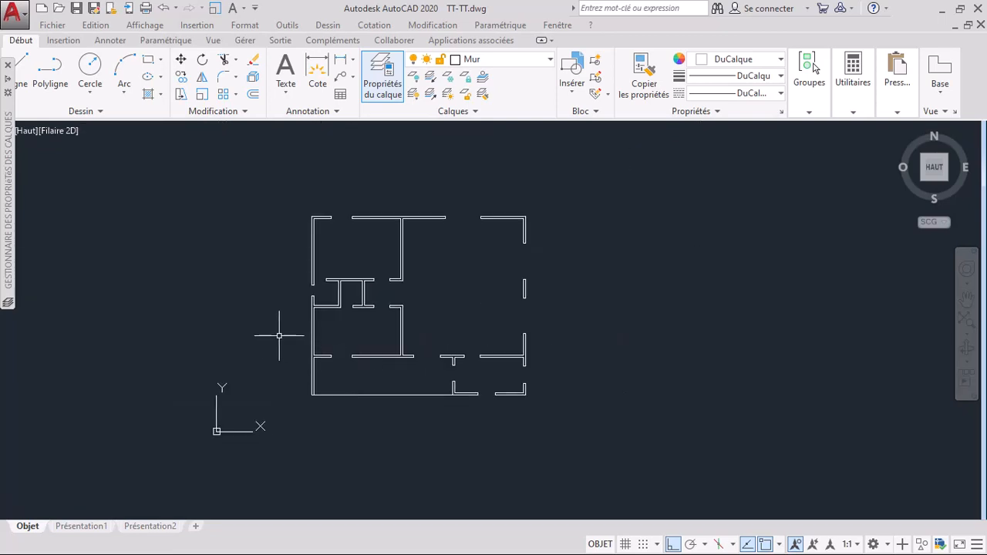
pyautogui.scroll(2, 275, 331)
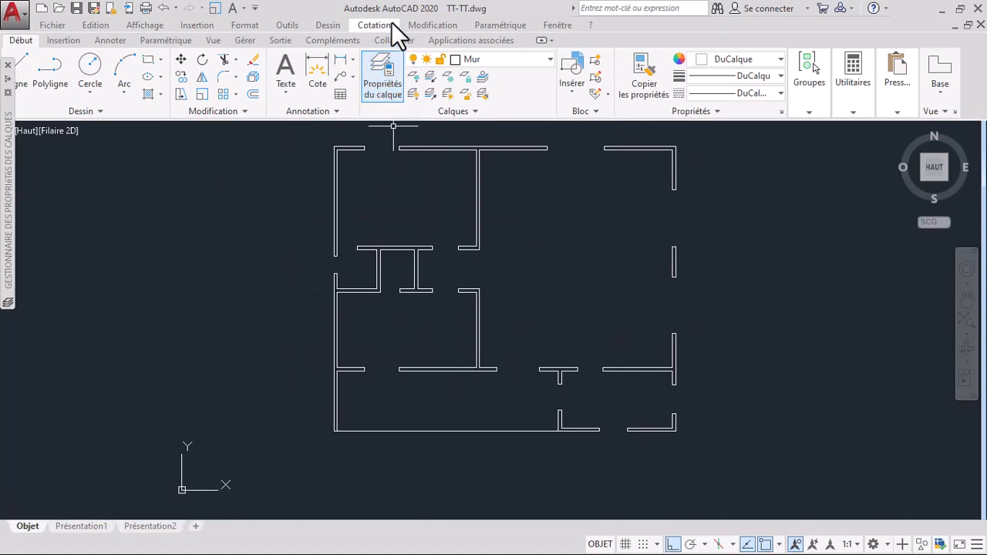
pyautogui.click(322, 28)
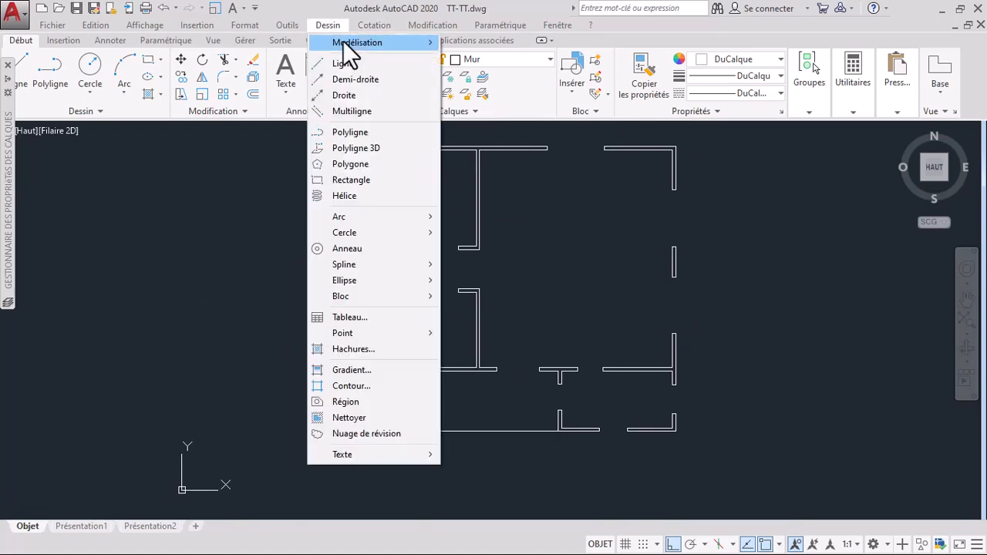
pyautogui.click(356, 403)
pyautogui.click(690, 437)
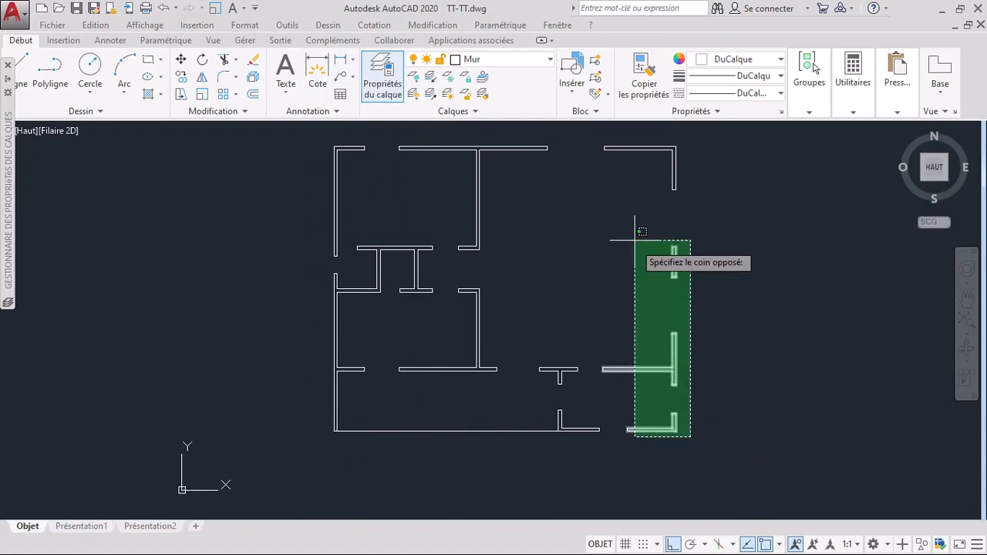
pyautogui.click(607, 127)
pyautogui.click(549, 259)
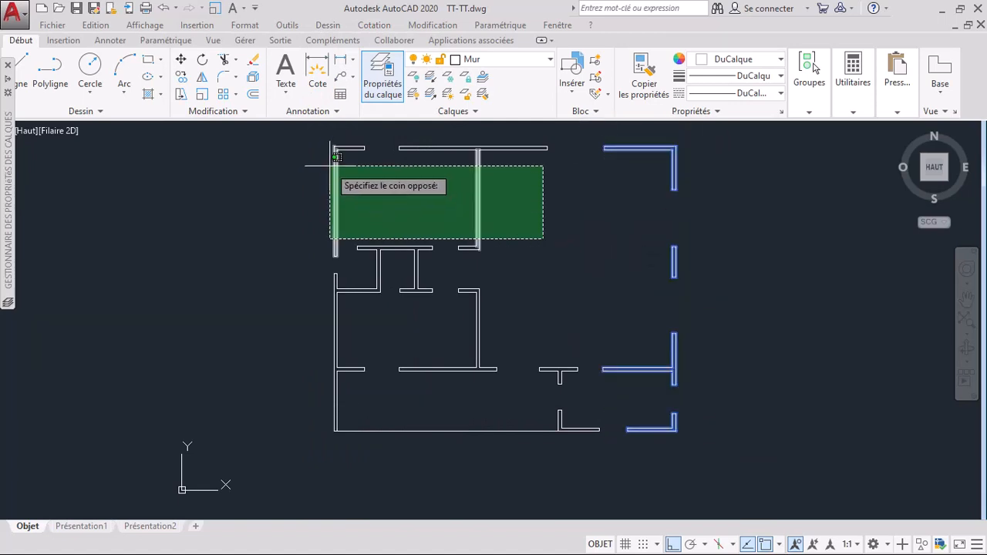
pyautogui.click(296, 121)
pyautogui.click(500, 334)
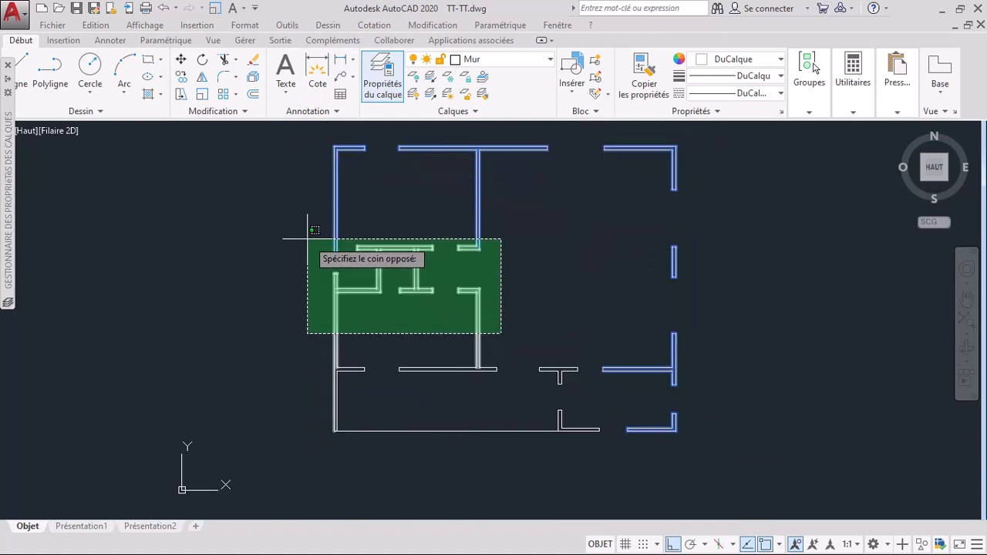
pyautogui.click(268, 199)
pyautogui.click(512, 394)
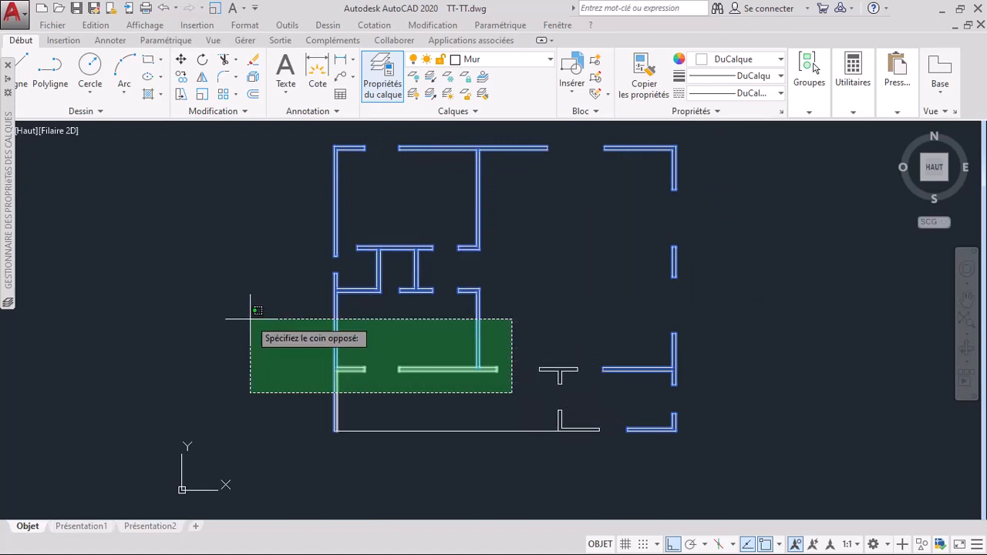
pyautogui.click(250, 321)
pyautogui.click(591, 399)
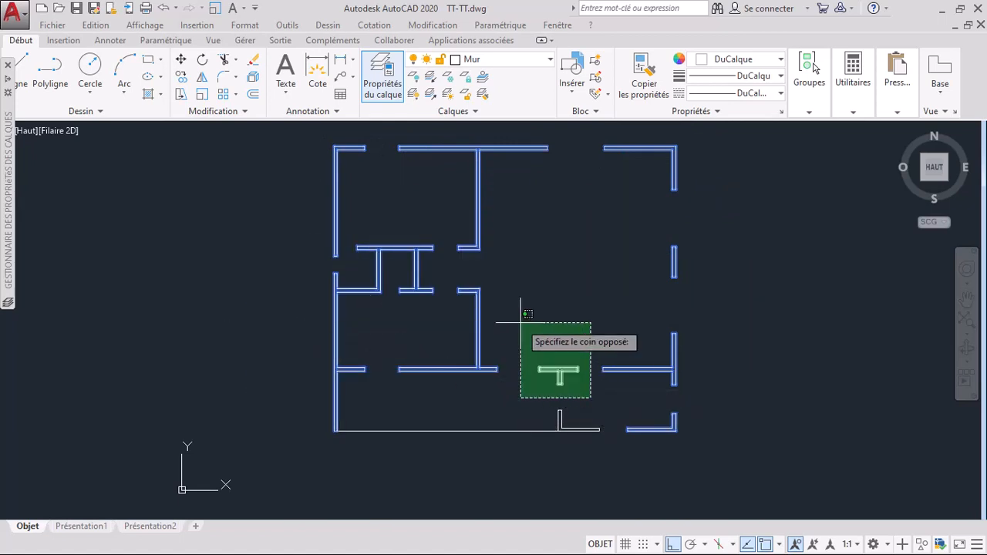
pyautogui.click(522, 316)
# Add the L-shaped wall's edges to the selection, leaving out the long lower terrace line, and convert the wall outlines into regions.
pyautogui.scroll(4, 577, 401)
pyautogui.click(606, 484)
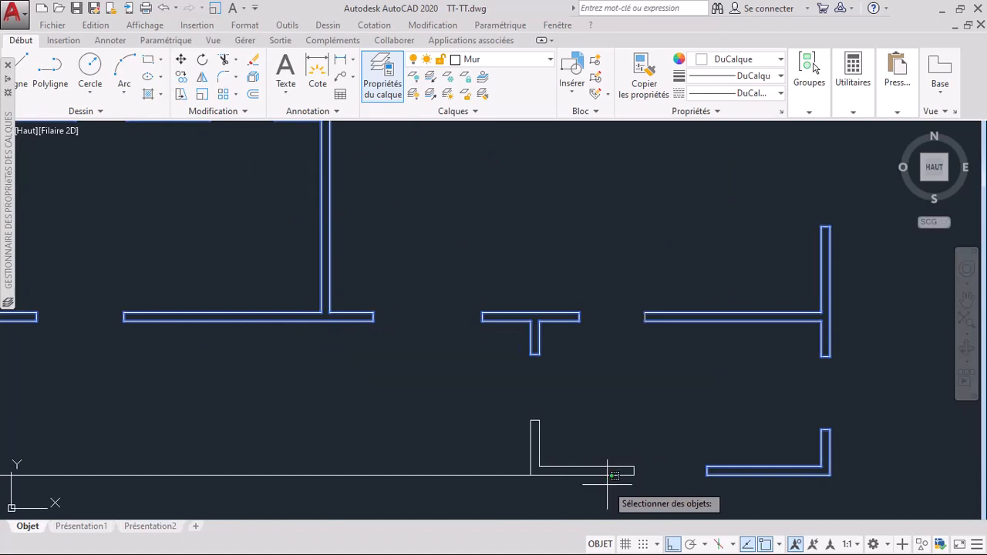
pyautogui.click(583, 456)
pyautogui.click(557, 453)
pyautogui.click(525, 423)
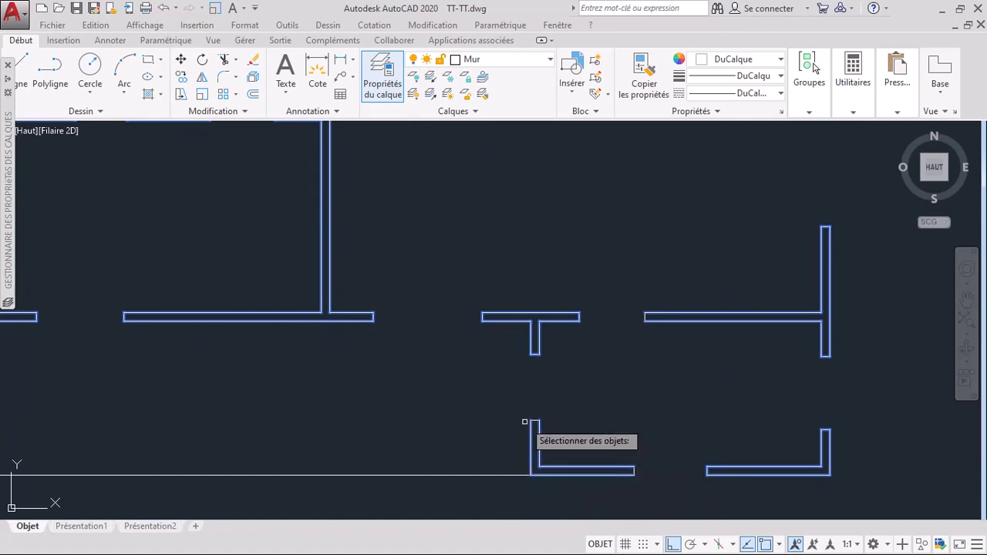
pyautogui.click(549, 434)
pyautogui.click(529, 413)
pyautogui.scroll(-3, 586, 381)
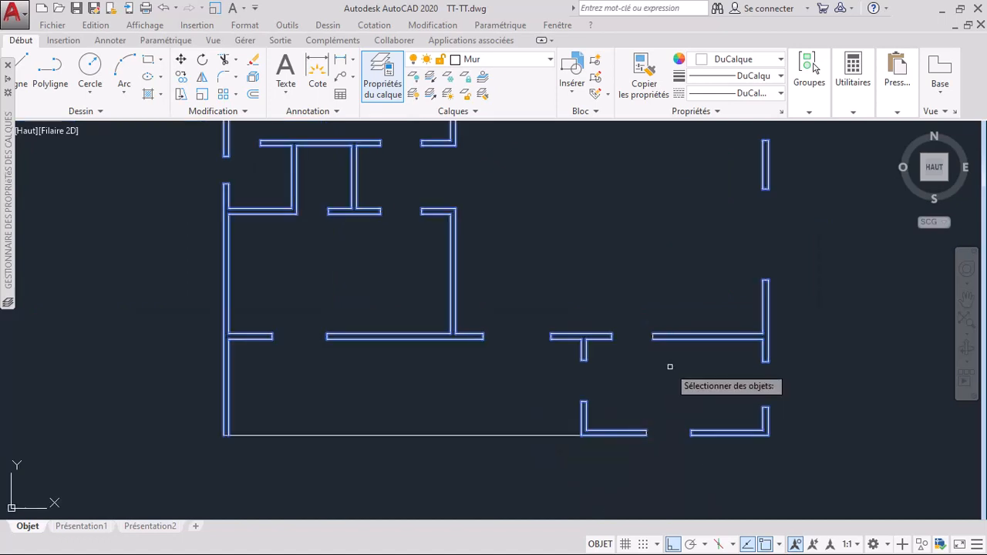
pyautogui.scroll(-4, 674, 355)
pyautogui.scroll(3, 667, 199)
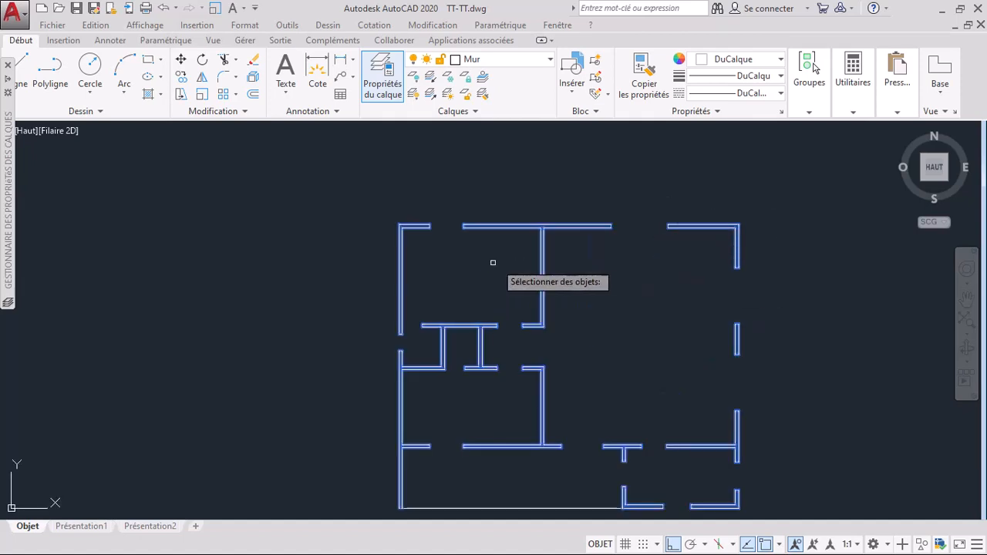
pyautogui.scroll(-3, 425, 185)
pyautogui.scroll(2, 503, 255)
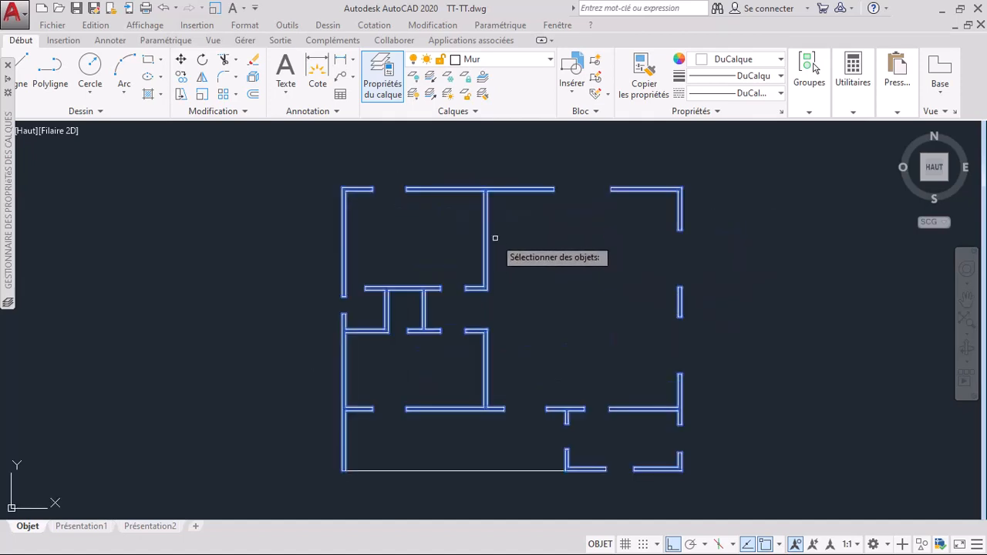
pyautogui.press('Escape')
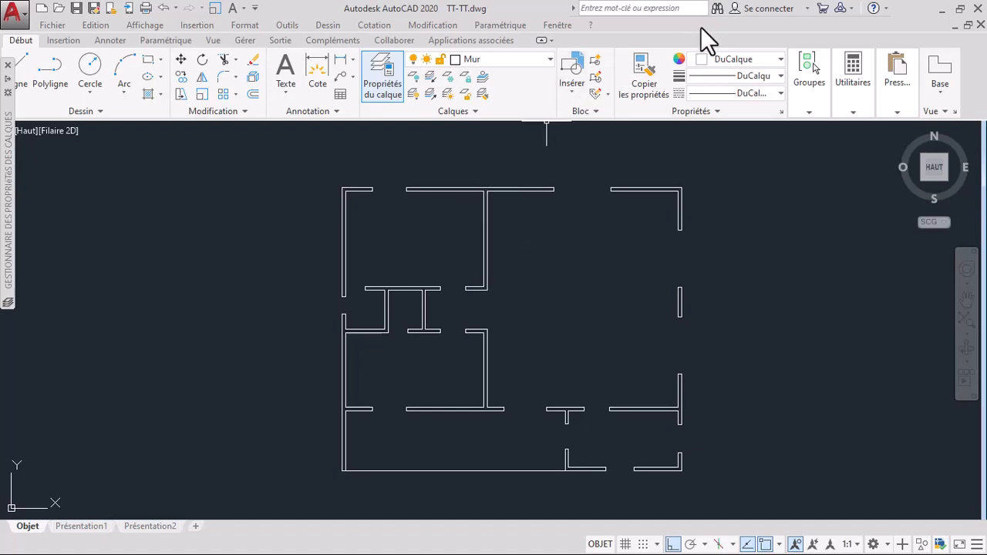
pyautogui.scroll(-2, 606, 237)
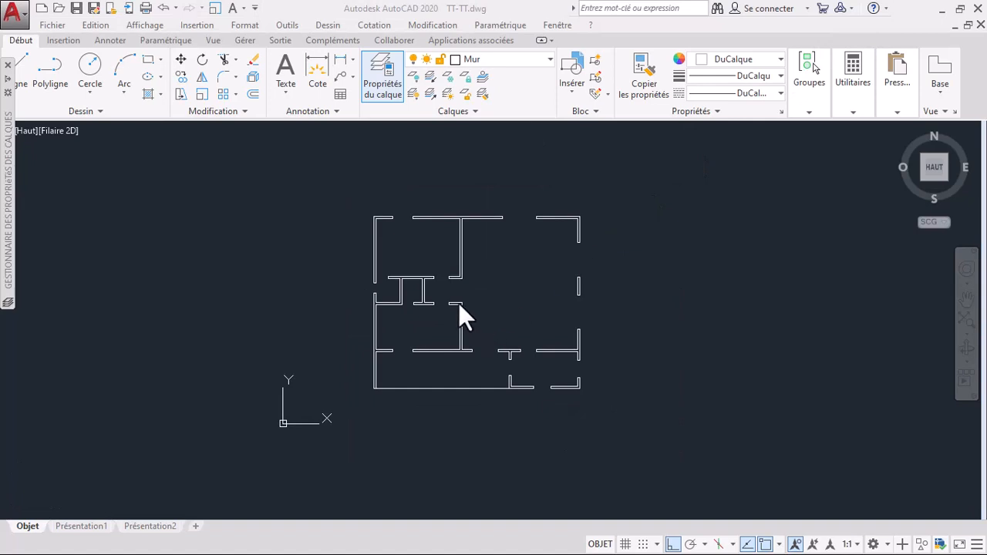
pyautogui.scroll(2, 444, 303)
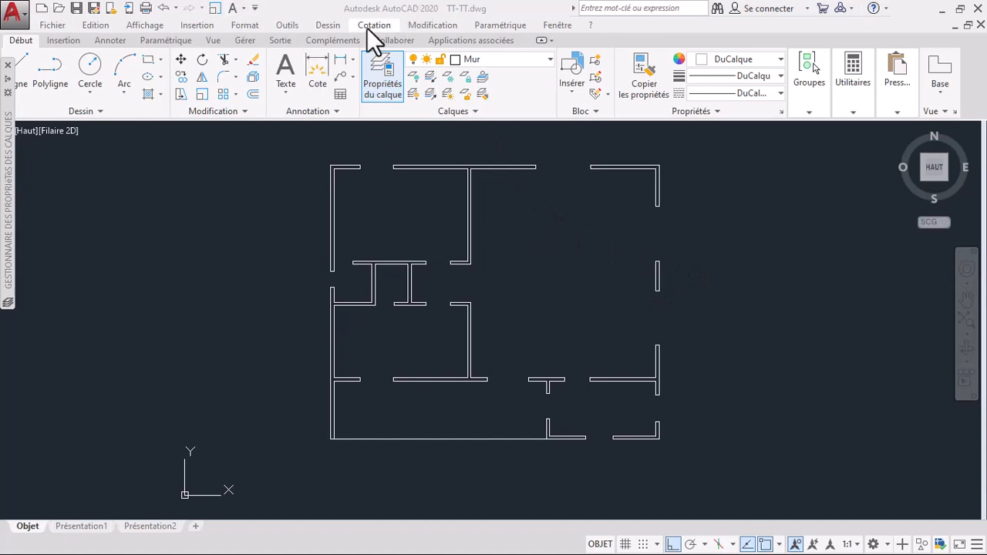
pyautogui.click(328, 25)
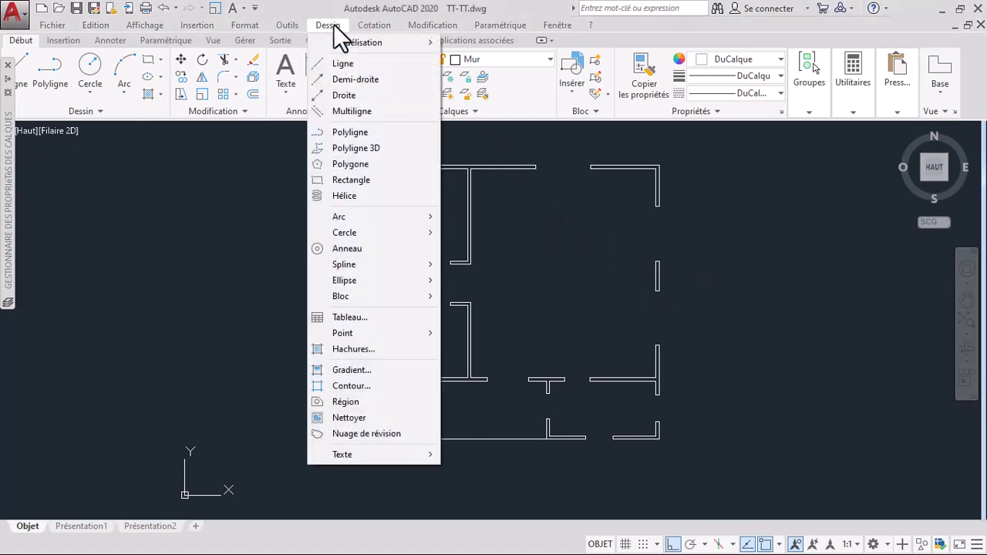
pyautogui.click(363, 398)
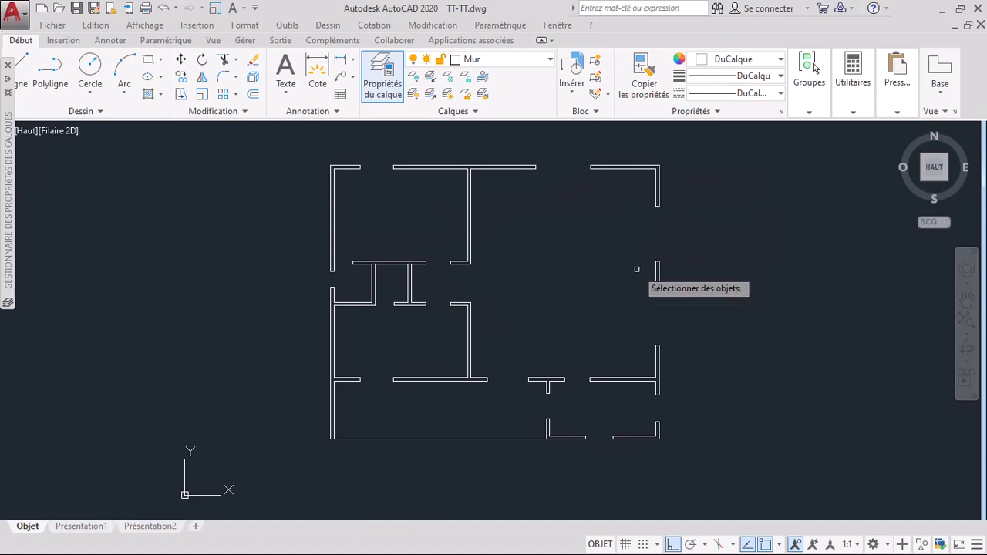
pyautogui.press('Escape')
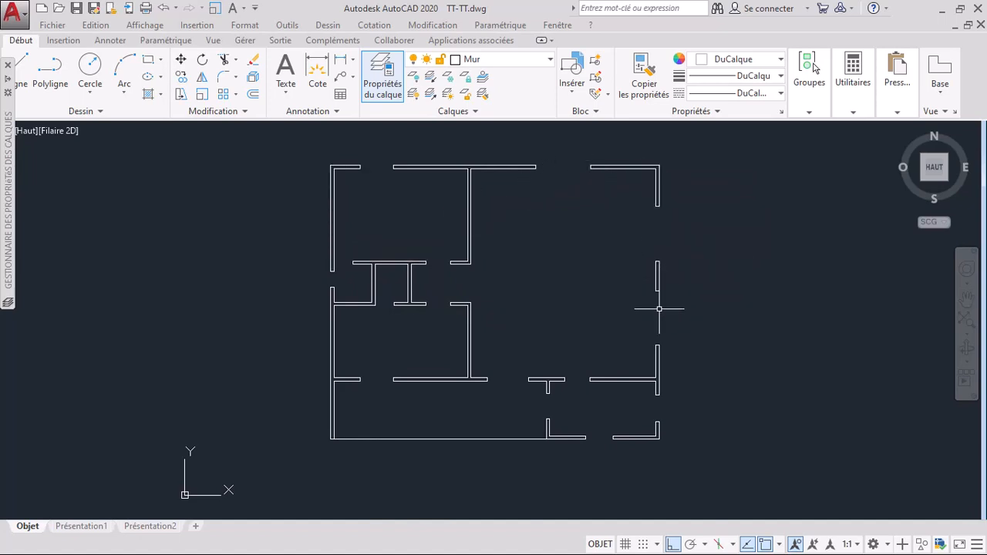